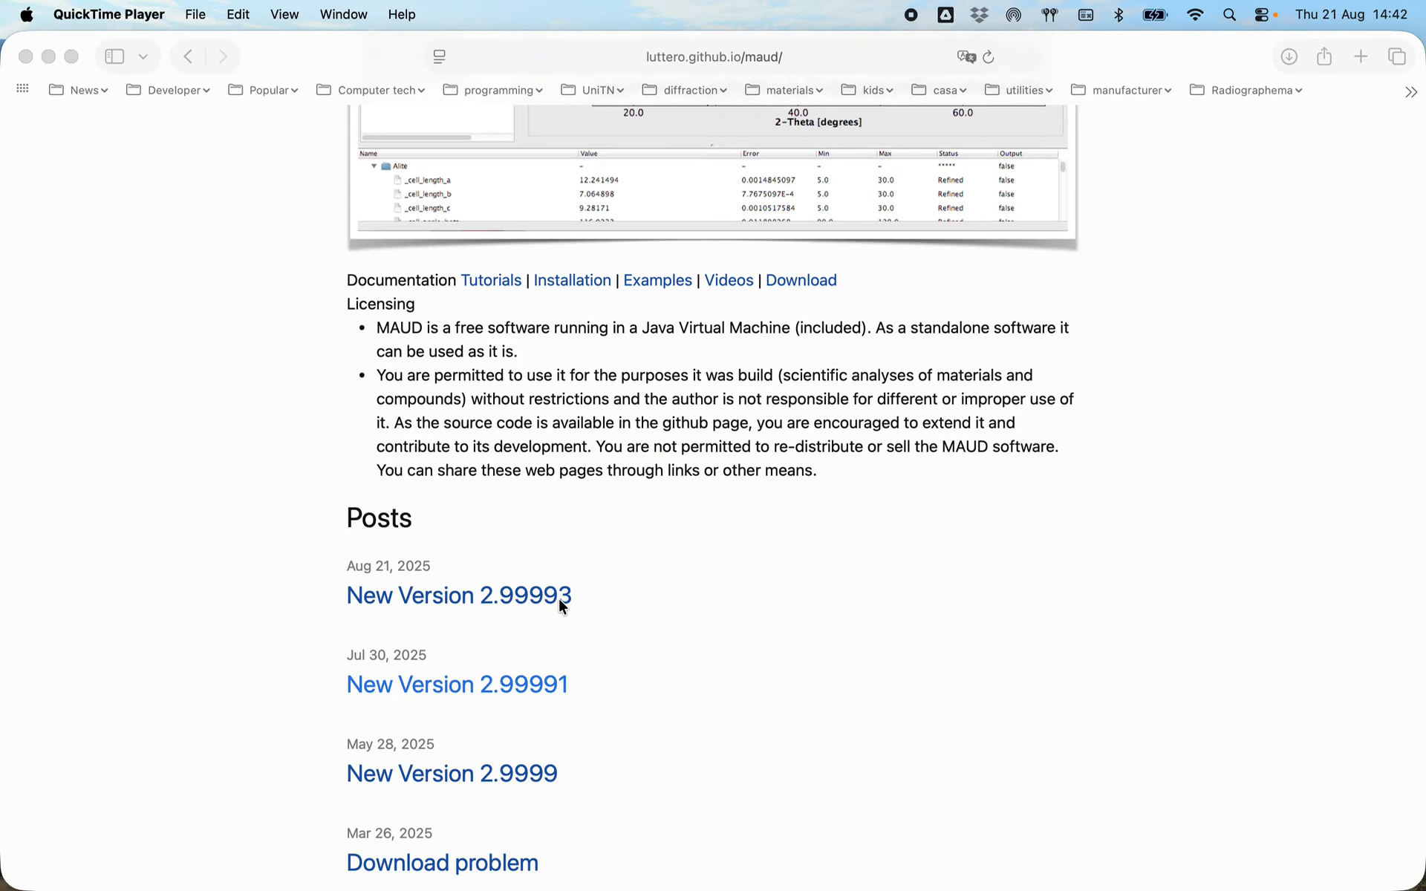
# Look over the MAUD web page up to its header, minimize the browser window and switch to Maud.
pyautogui.scroll(5, 798, 514)
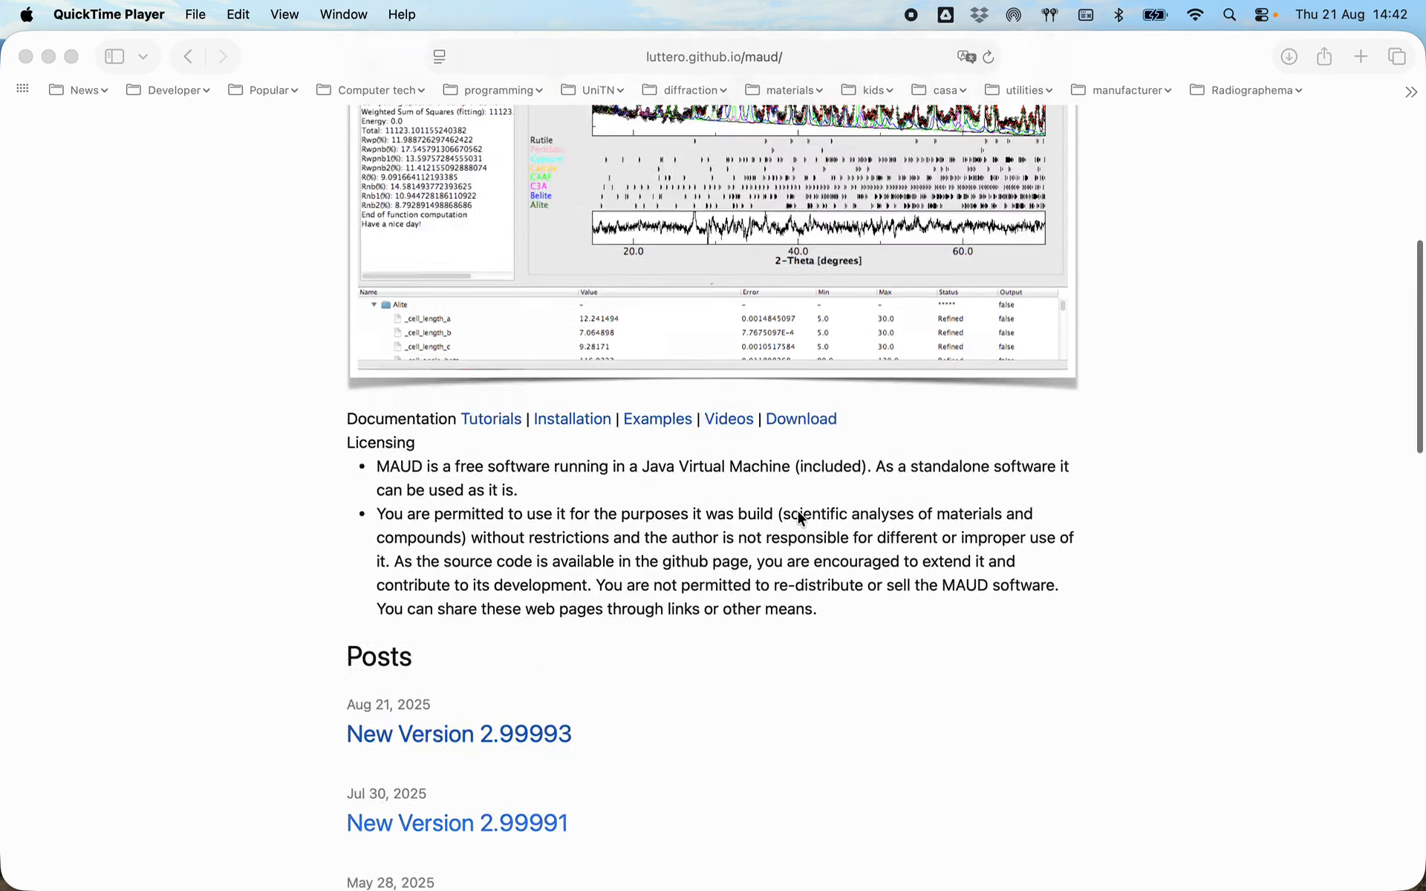
pyautogui.scroll(4, 796, 509)
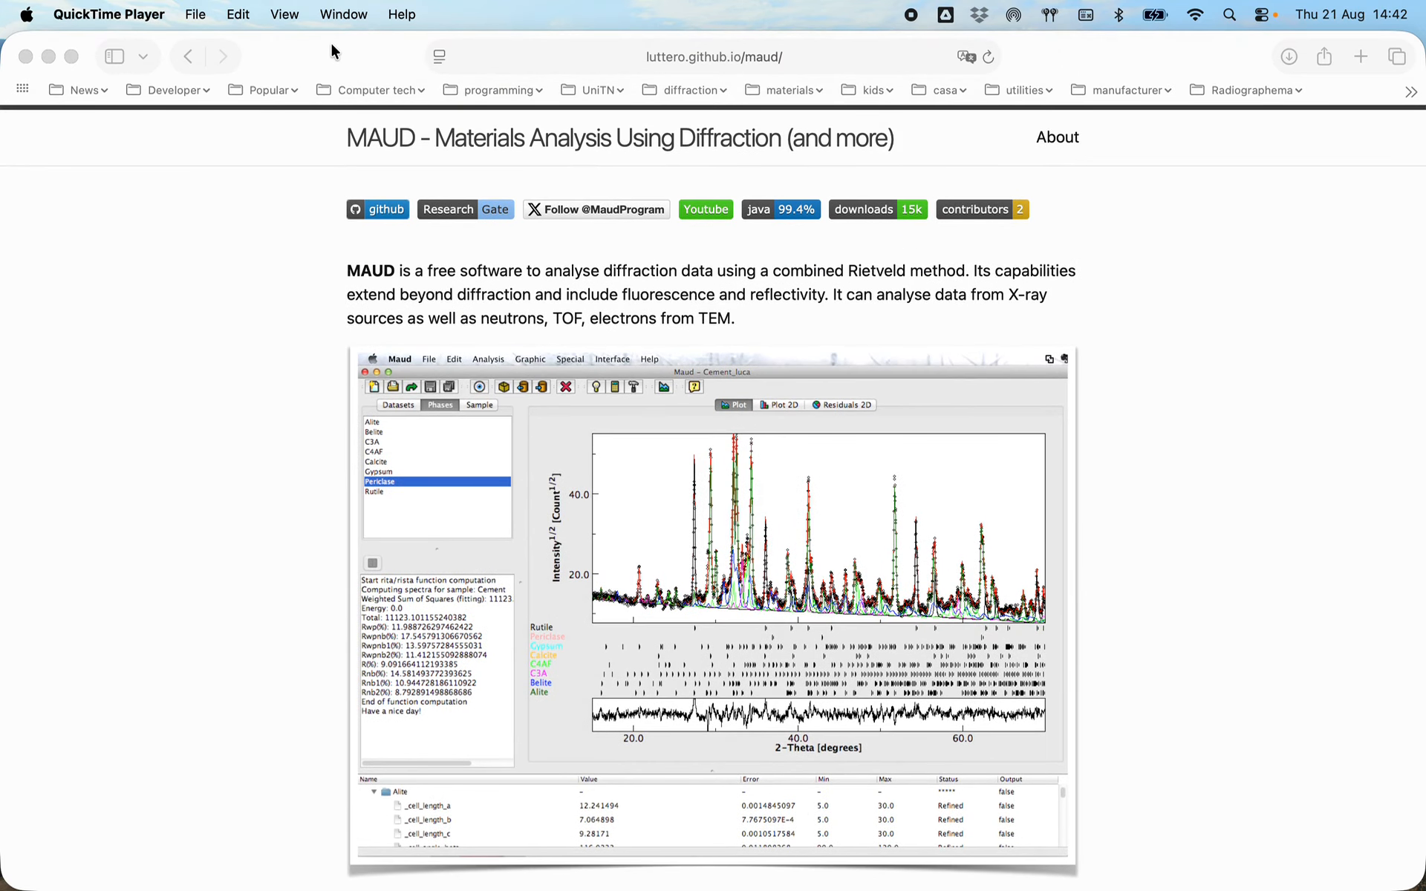
pyautogui.click(331, 42)
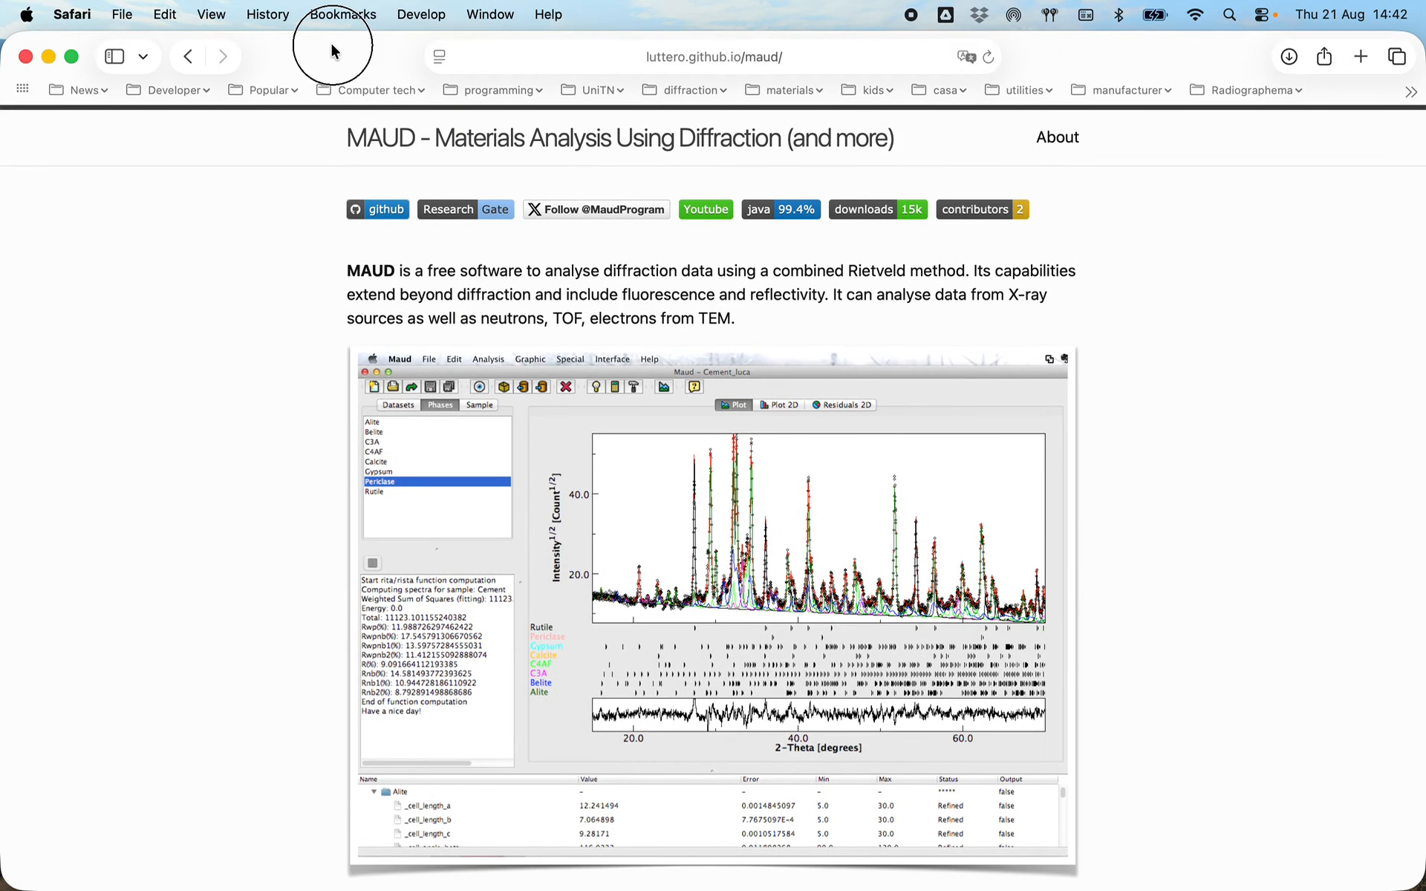
pyautogui.click(48, 59)
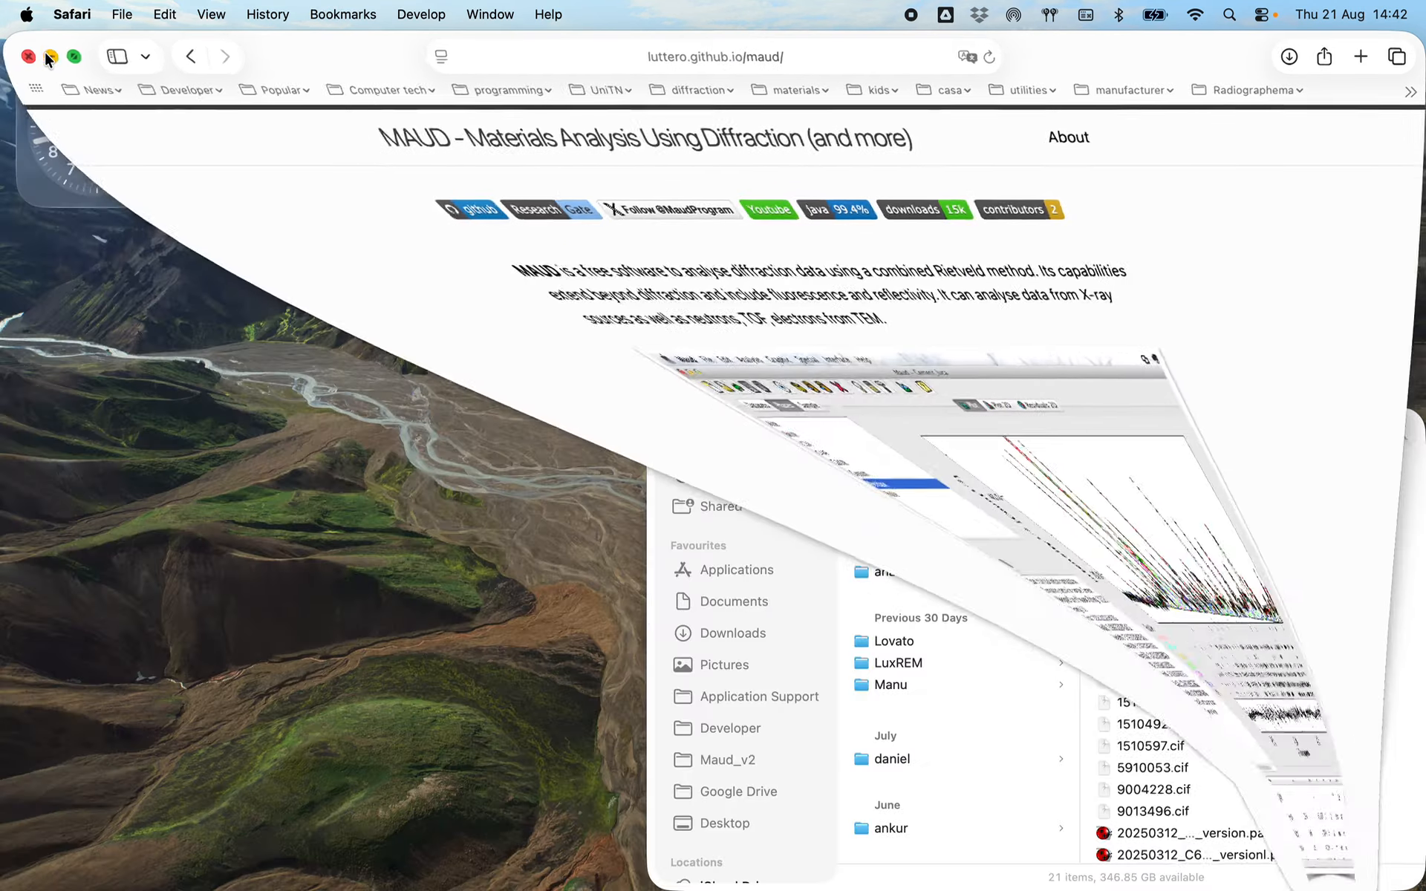
pyautogui.click(673, 867)
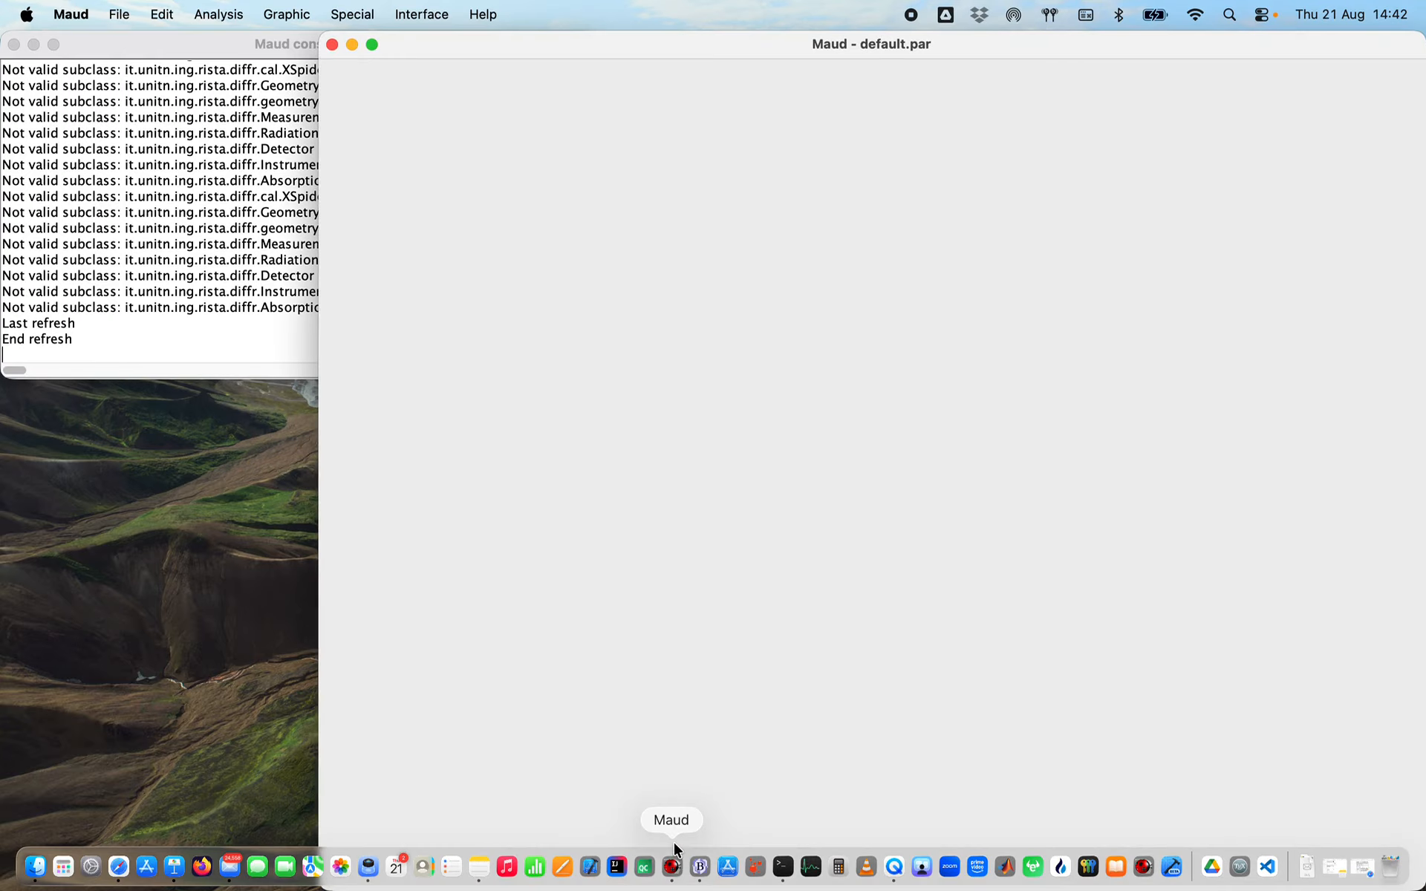
# Arrange the Maud main window and console side by side, and enlarge the console window downward.
pyautogui.moveTo(591, 41); pyautogui.dragTo(358, 149)
pyautogui.moveTo(373, 41); pyautogui.dragTo(1196, 50)
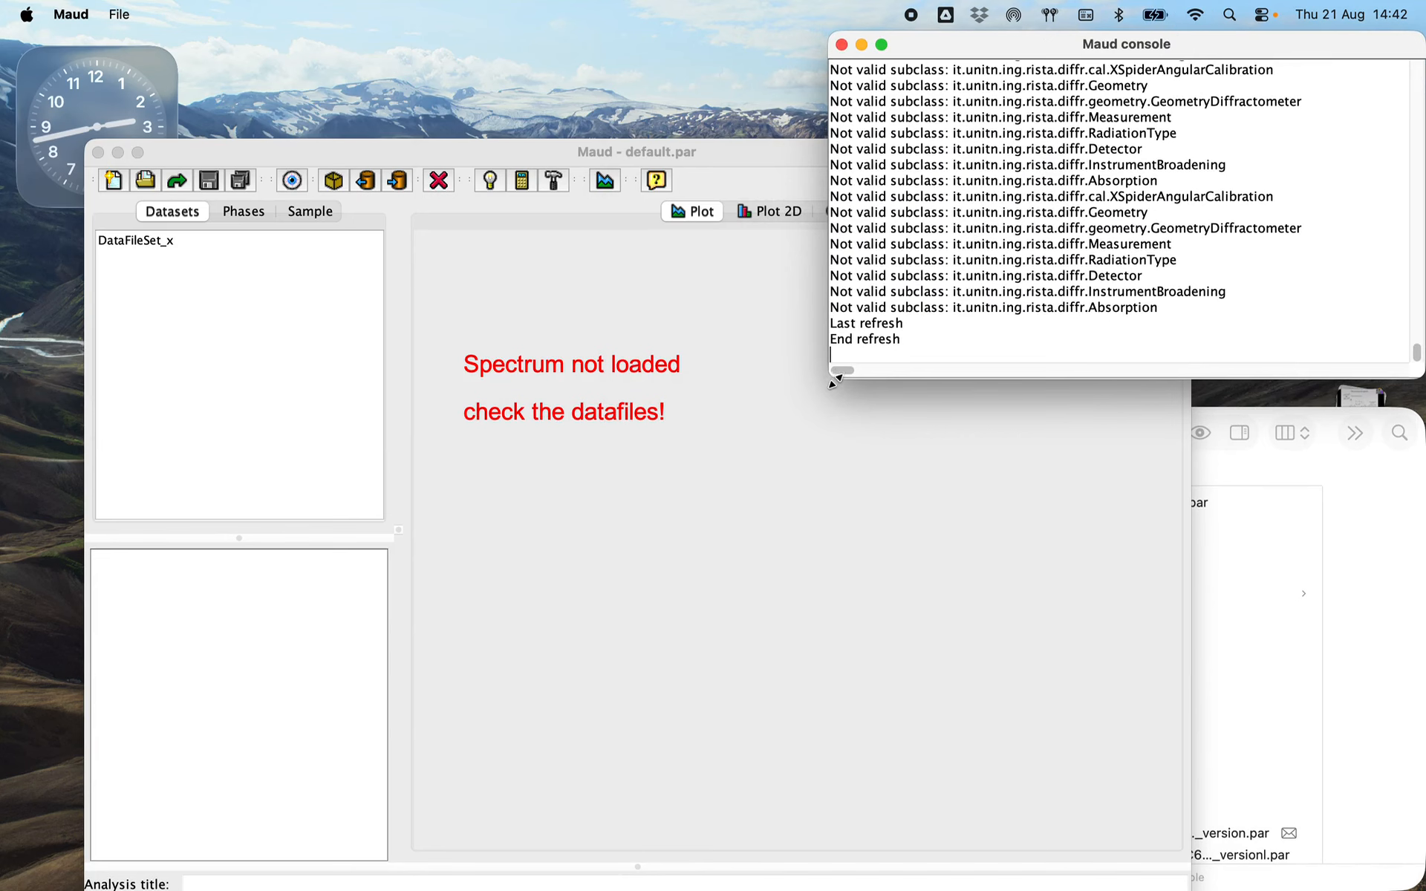
pyautogui.moveTo(830, 378); pyautogui.dragTo(836, 738)
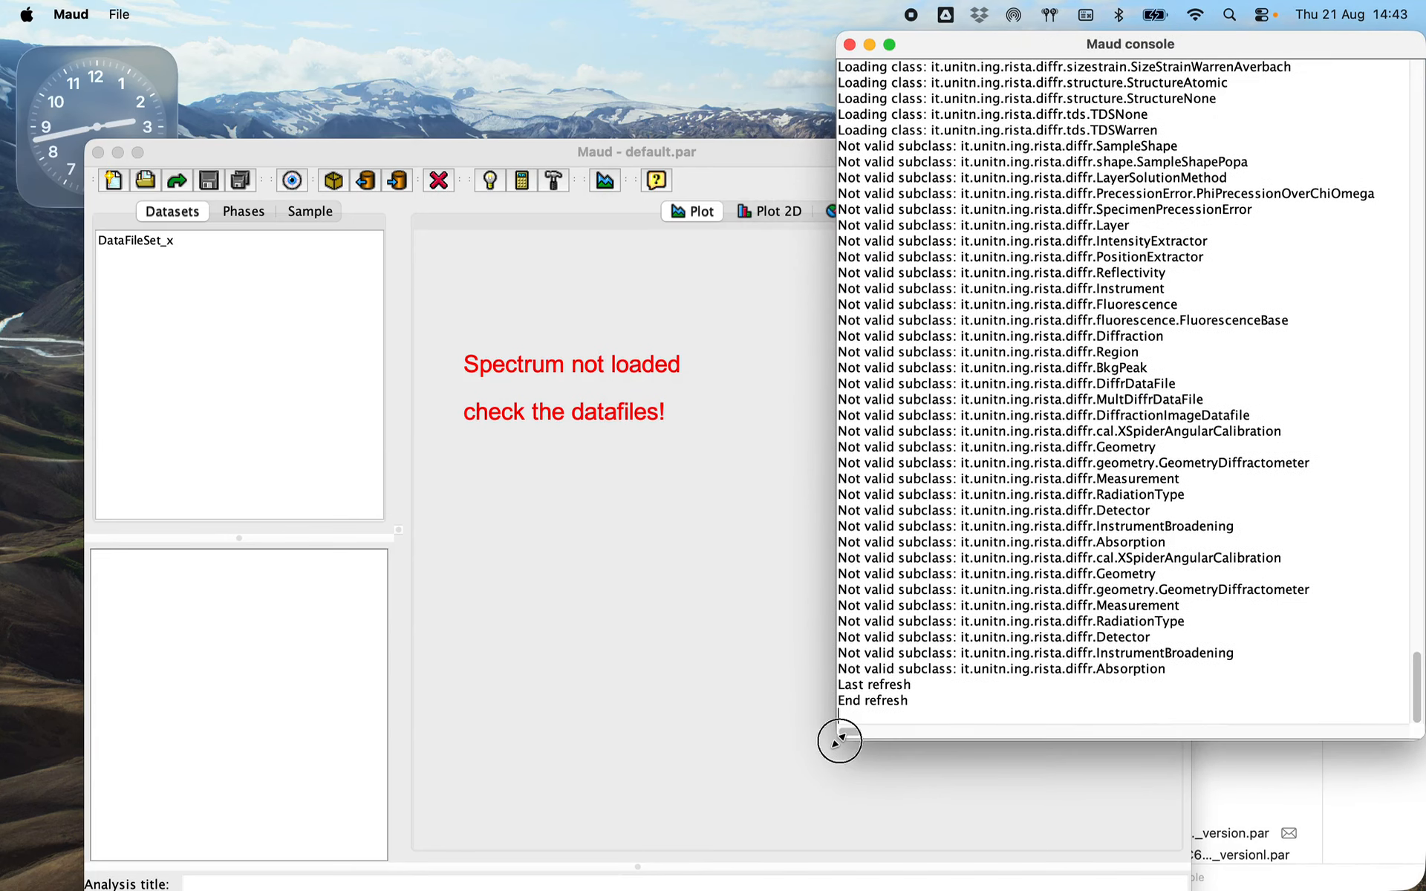
pyautogui.moveTo(726, 156); pyautogui.dragTo(645, 14)
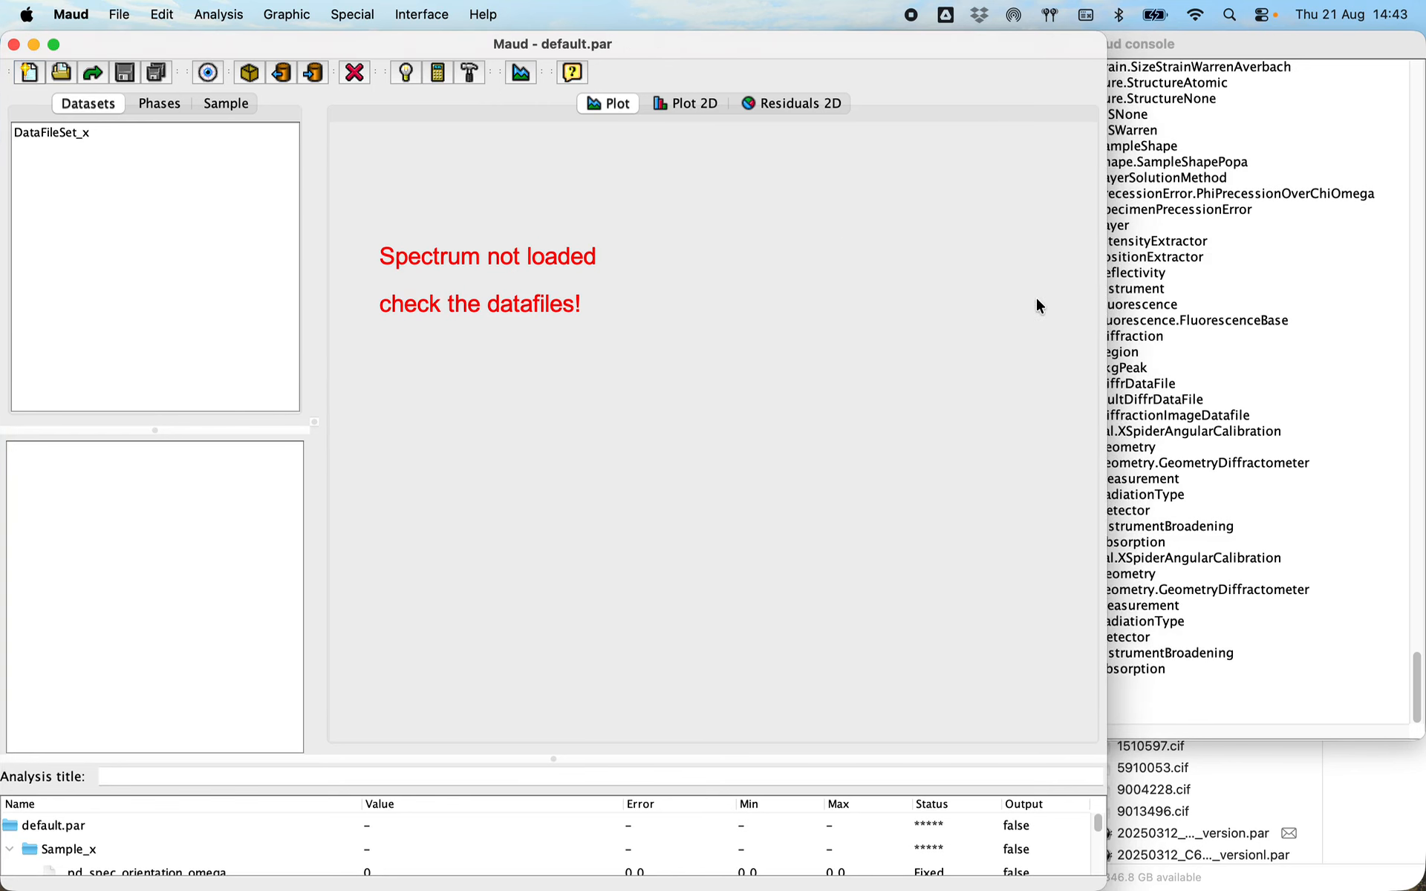
# Load Sabine_red.par from the test folder in Finder into Maud.
pyautogui.click(1342, 795)
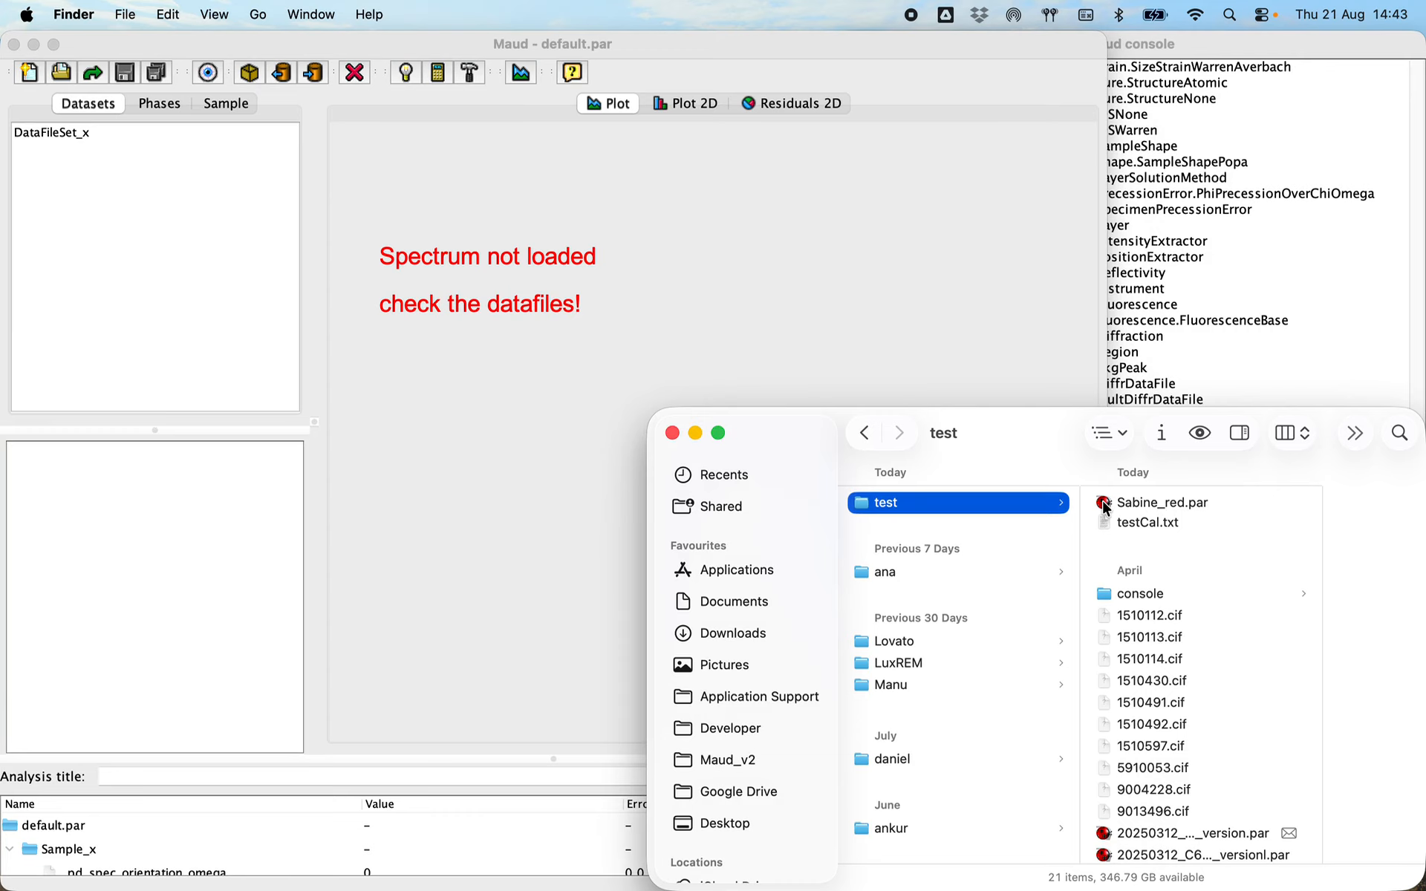
pyautogui.moveTo(1106, 508); pyautogui.dragTo(481, 845)
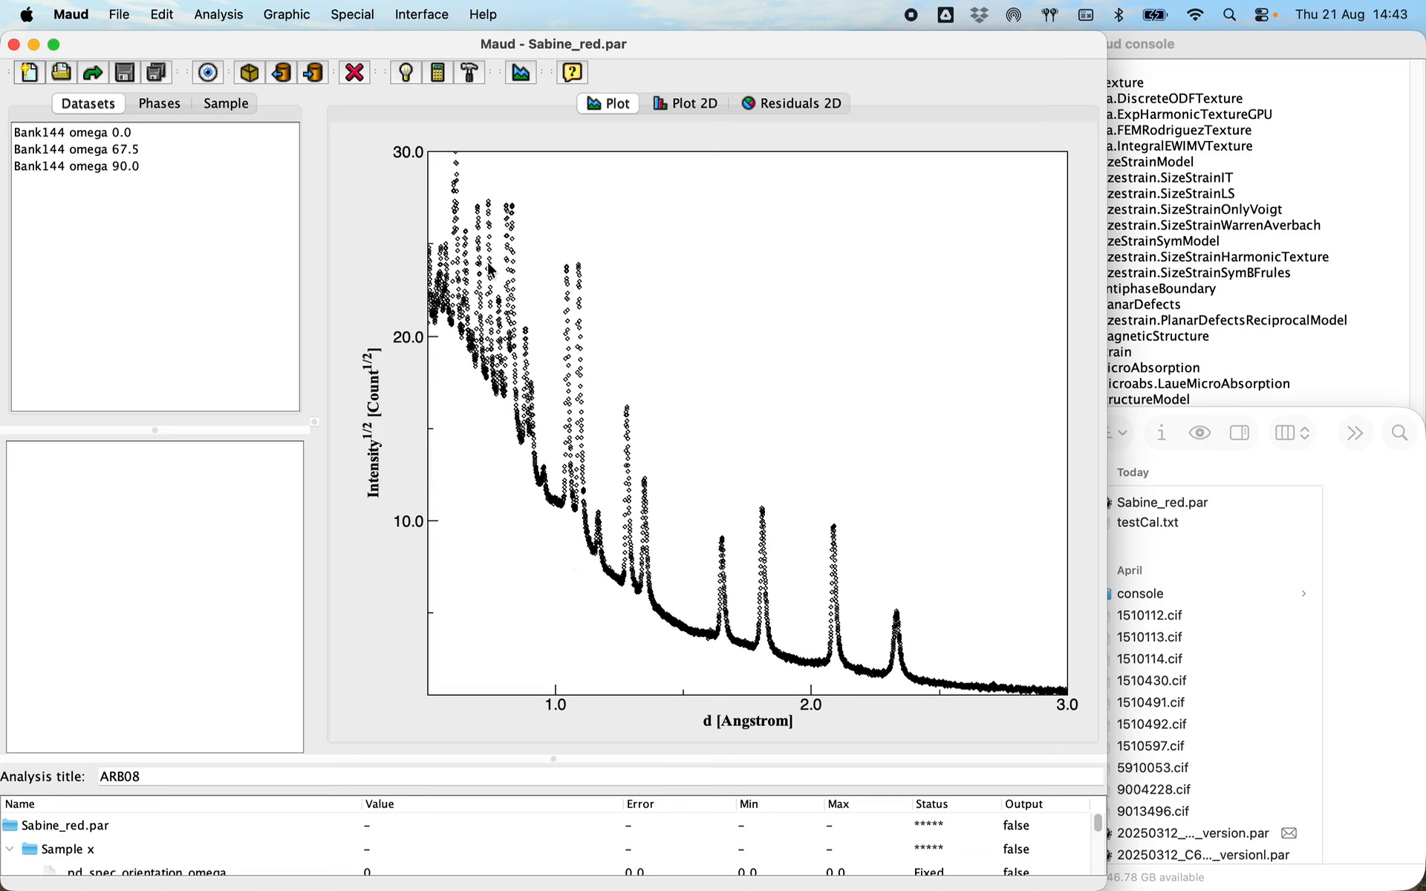
# Compute the spectra with dataset Bank144 omega 0.0 selected, and view its fit in a separate plot window.
pyautogui.click(115, 134)
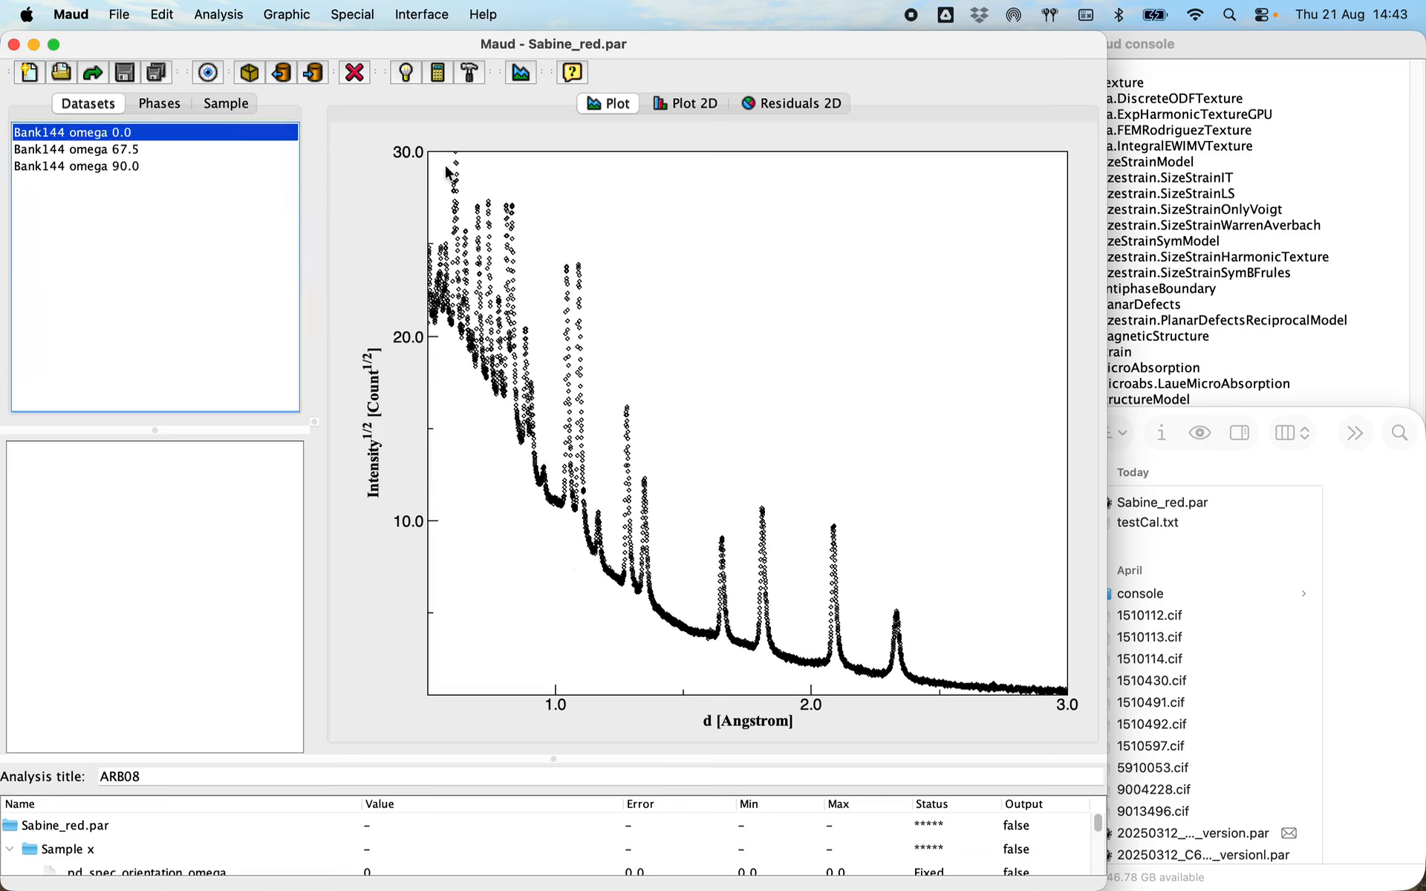
pyautogui.click(438, 72)
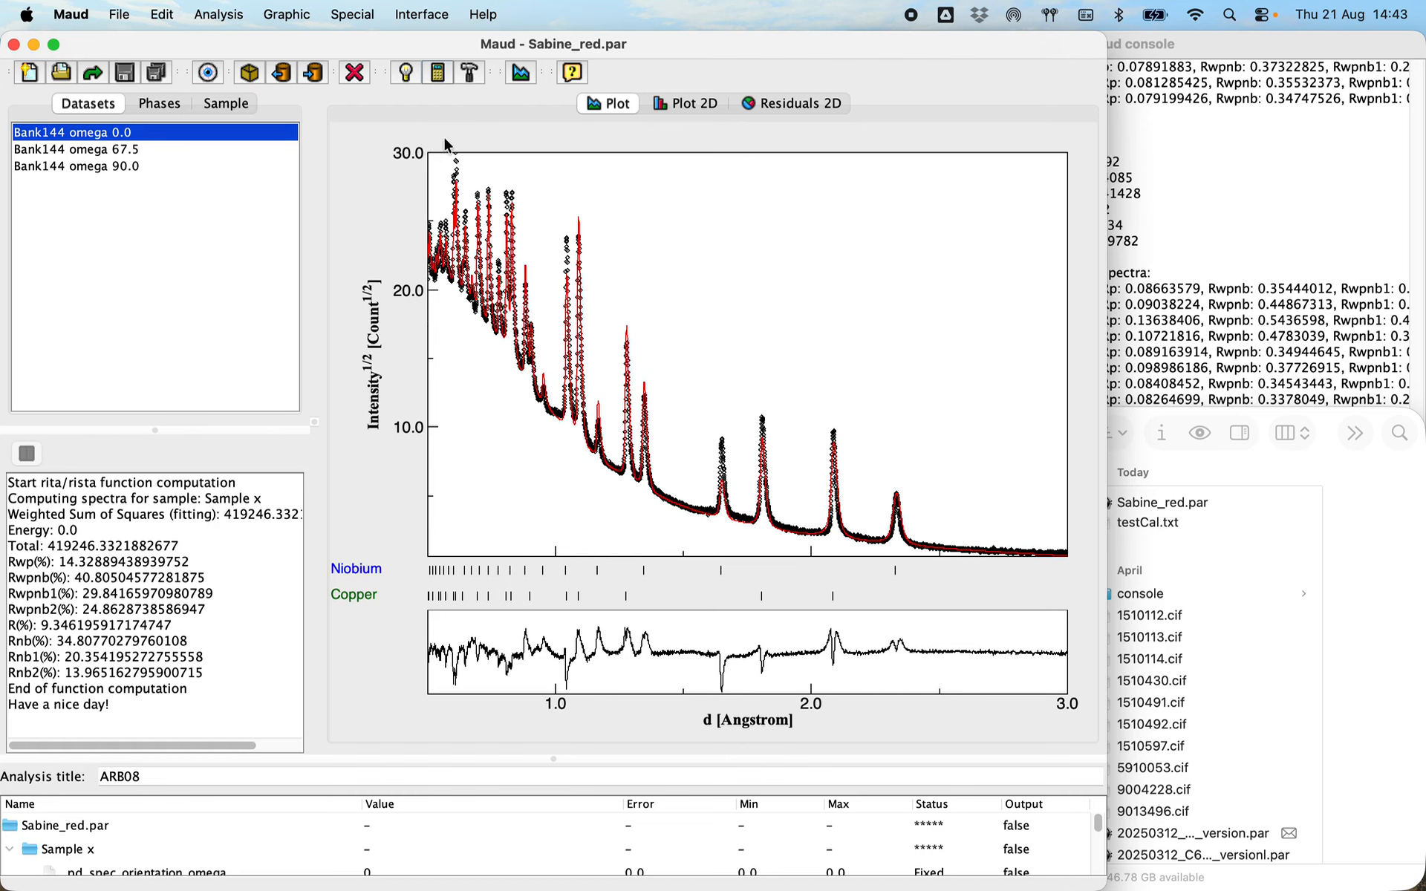
pyautogui.click(511, 74)
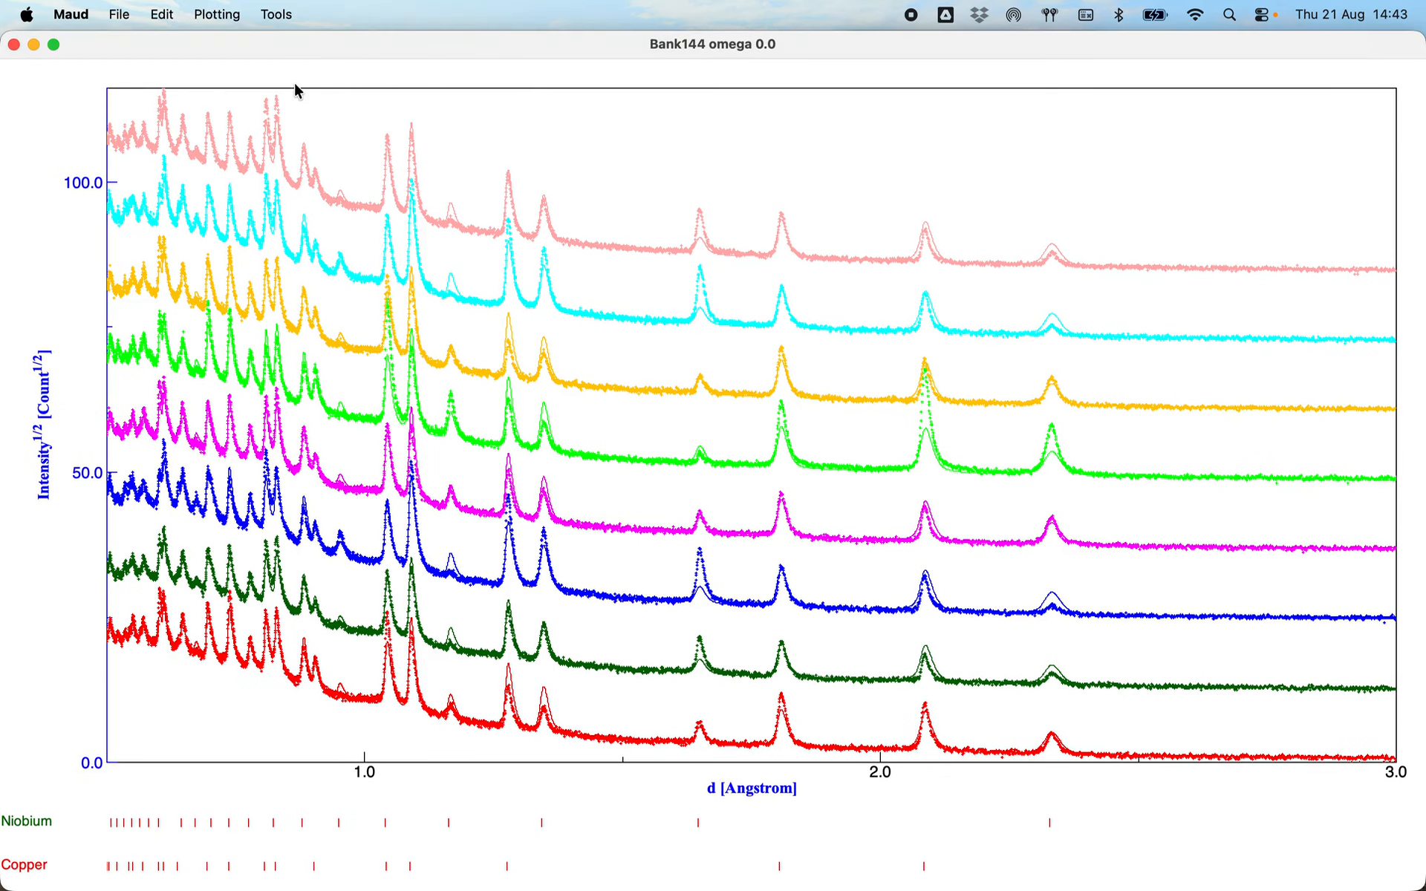
pyautogui.click(14, 45)
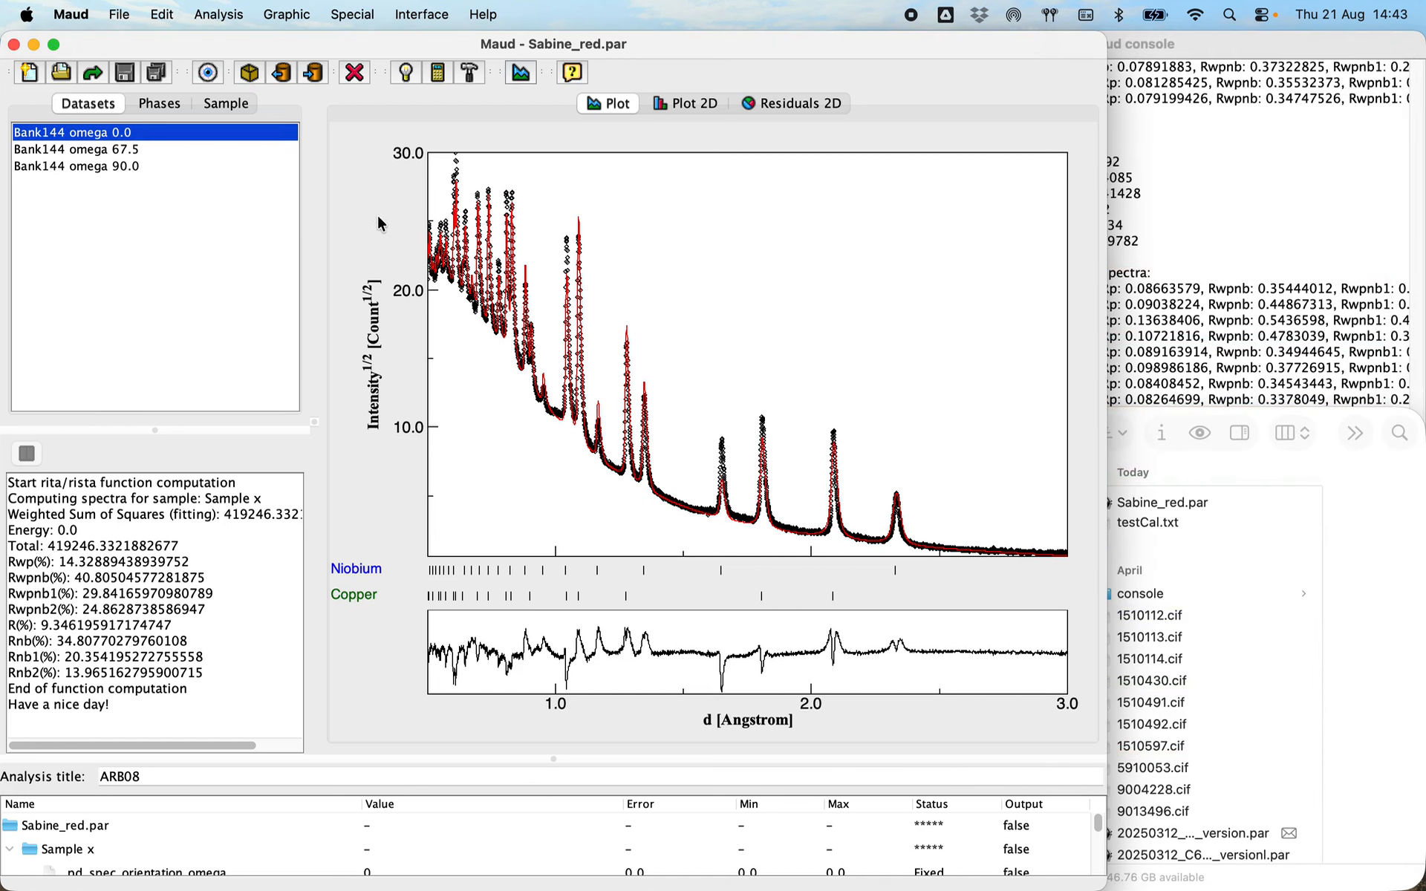
# Set the plot options to a Q space x-axis with calibration correction and background subtraction enabled.
pyautogui.click(287, 15)
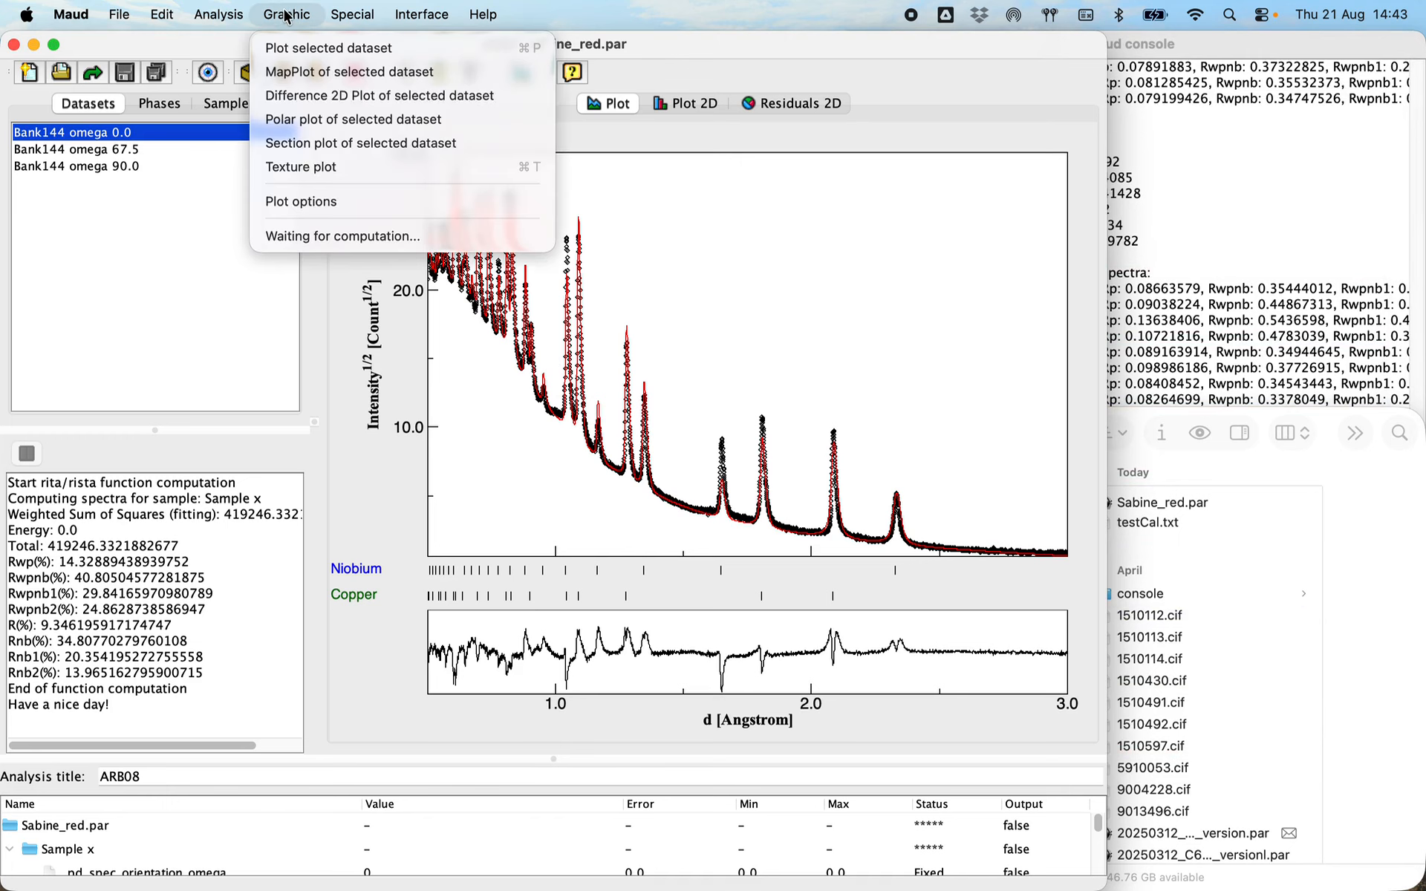
pyautogui.click(297, 202)
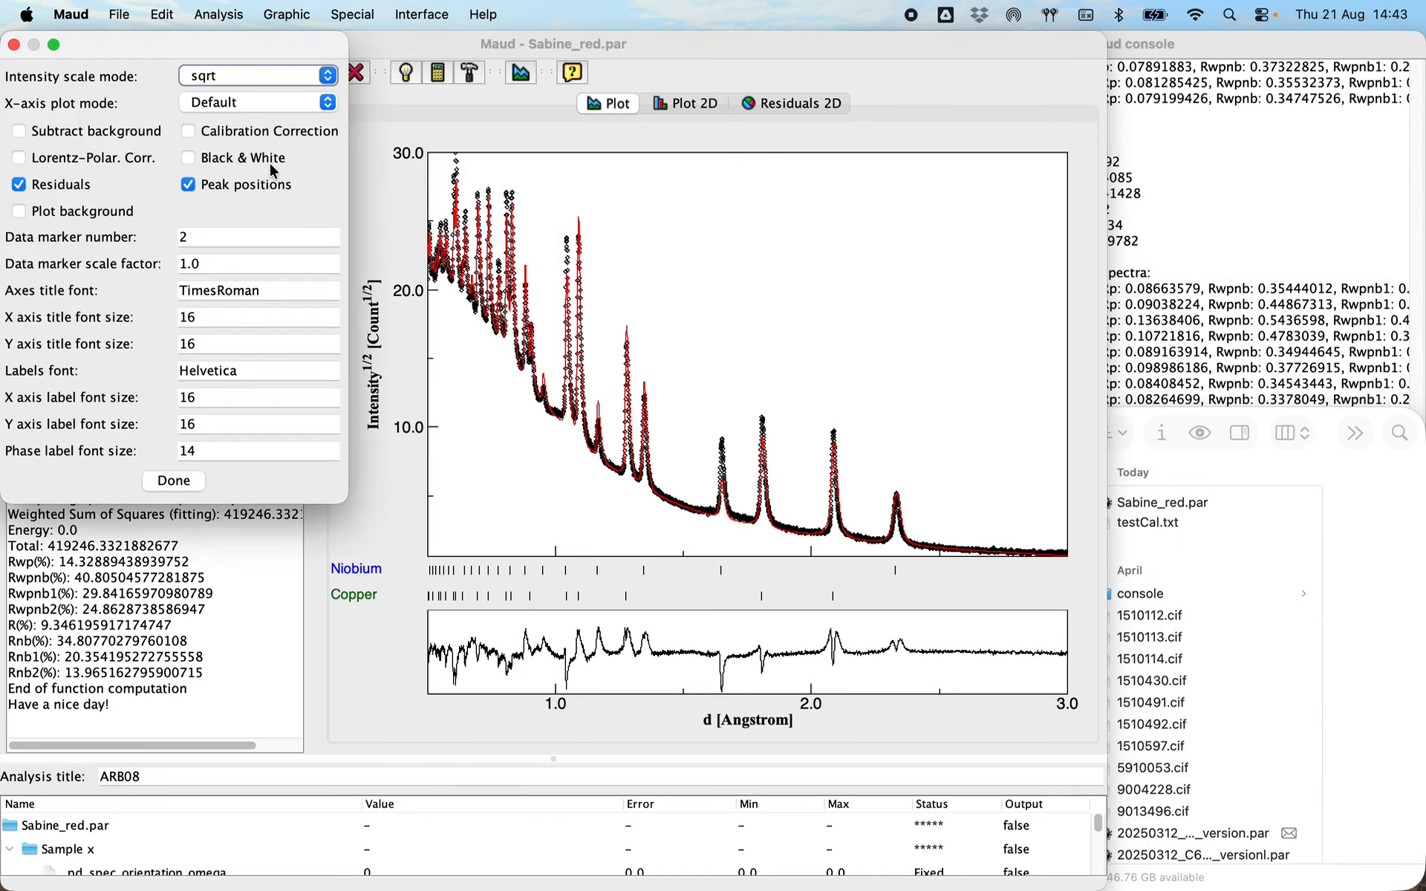
pyautogui.click(250, 102)
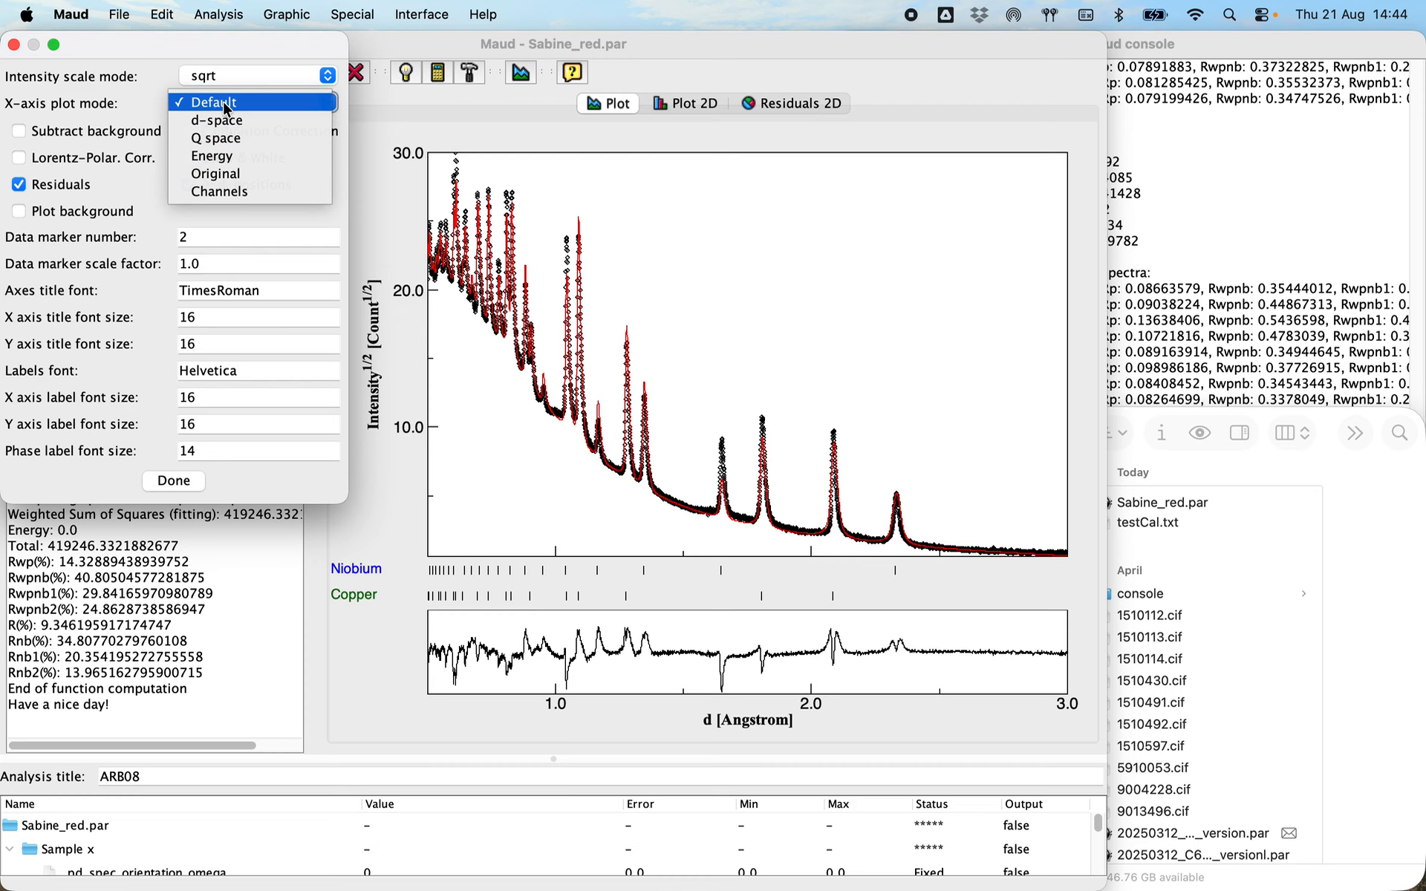
pyautogui.click(221, 145)
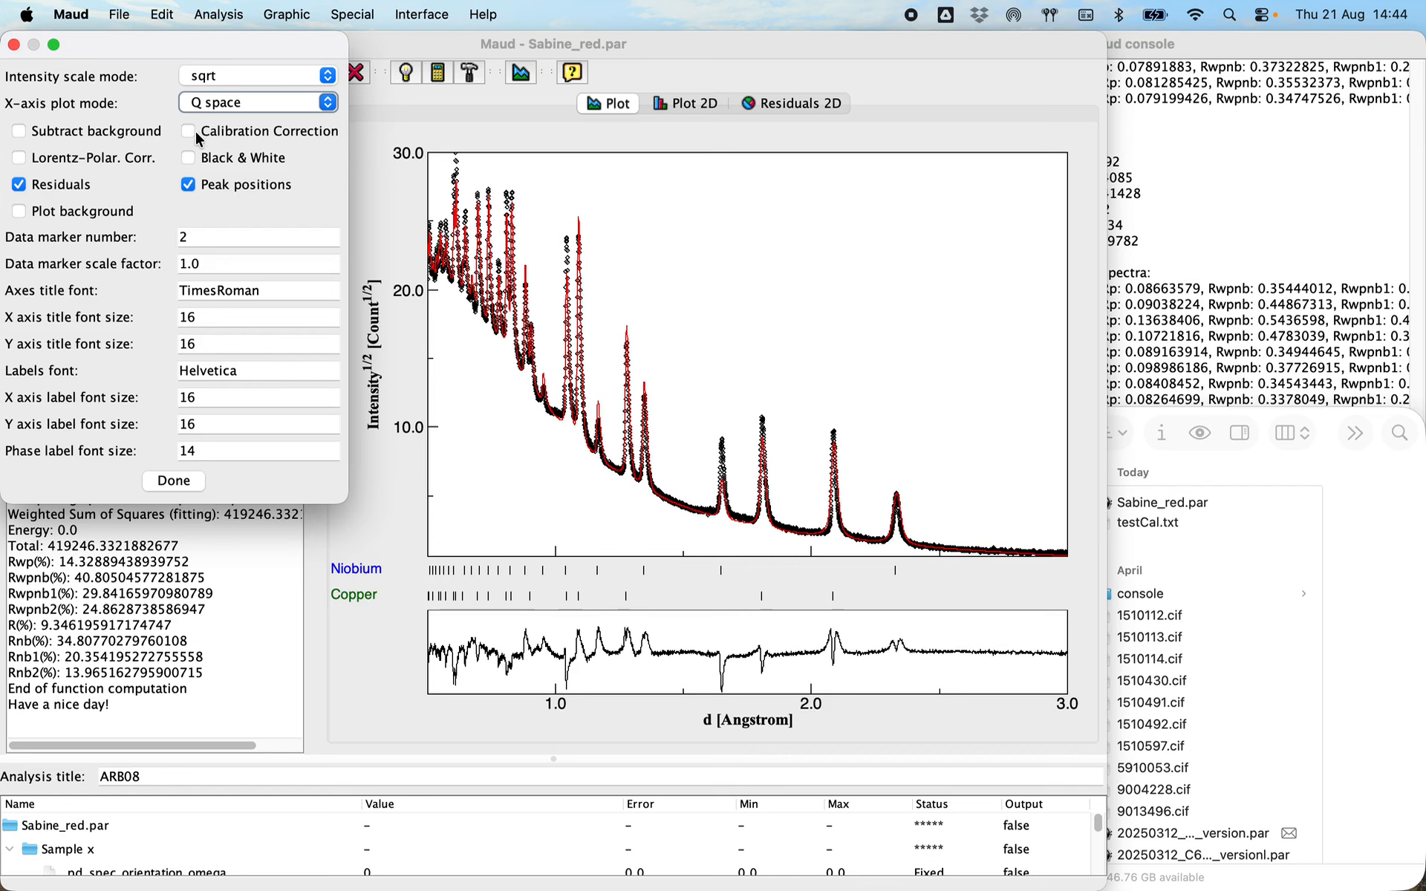
pyautogui.click(190, 131)
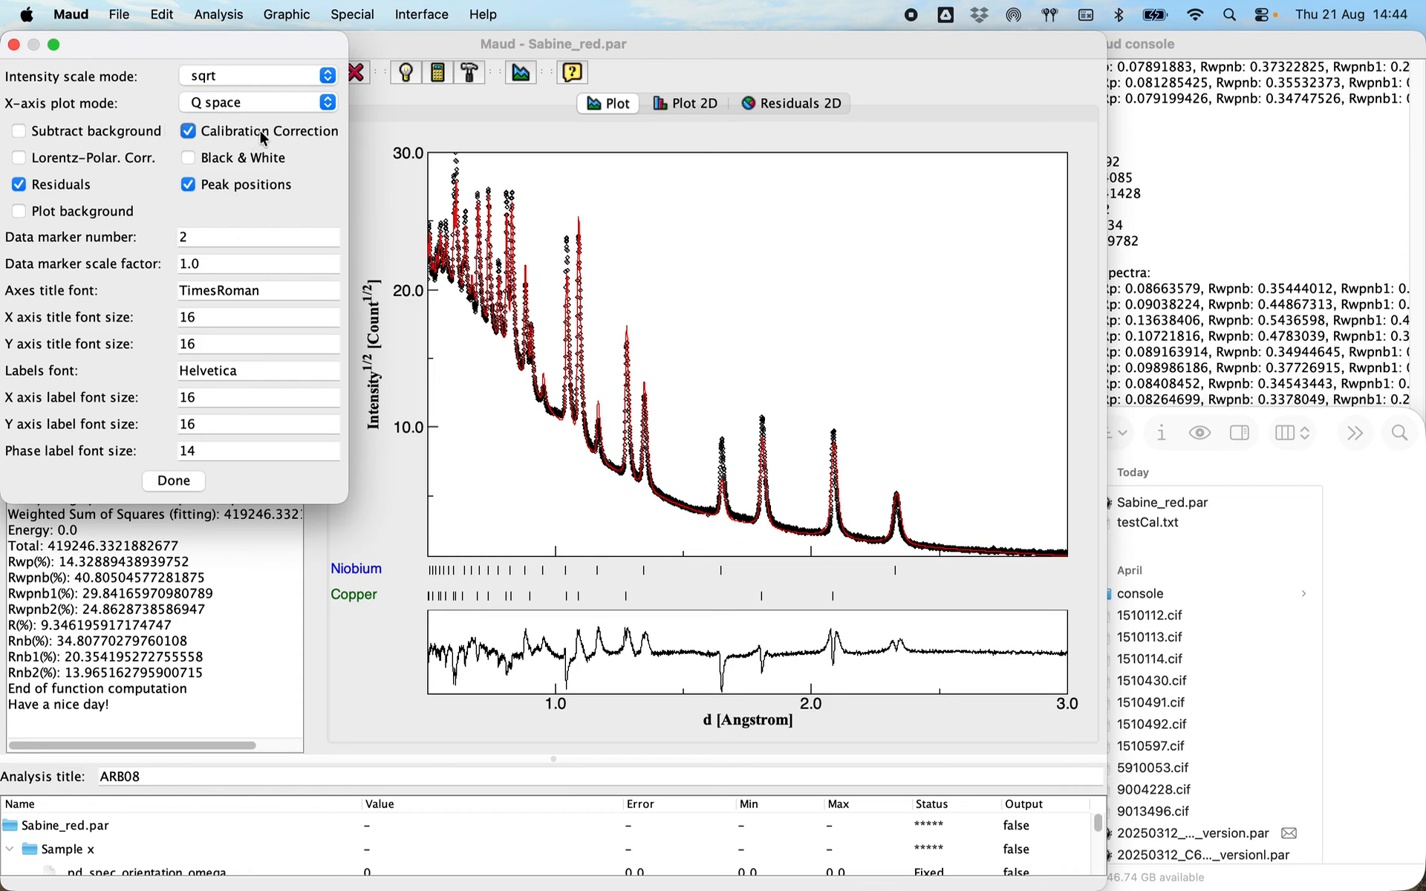
pyautogui.click(19, 132)
pyautogui.click(173, 482)
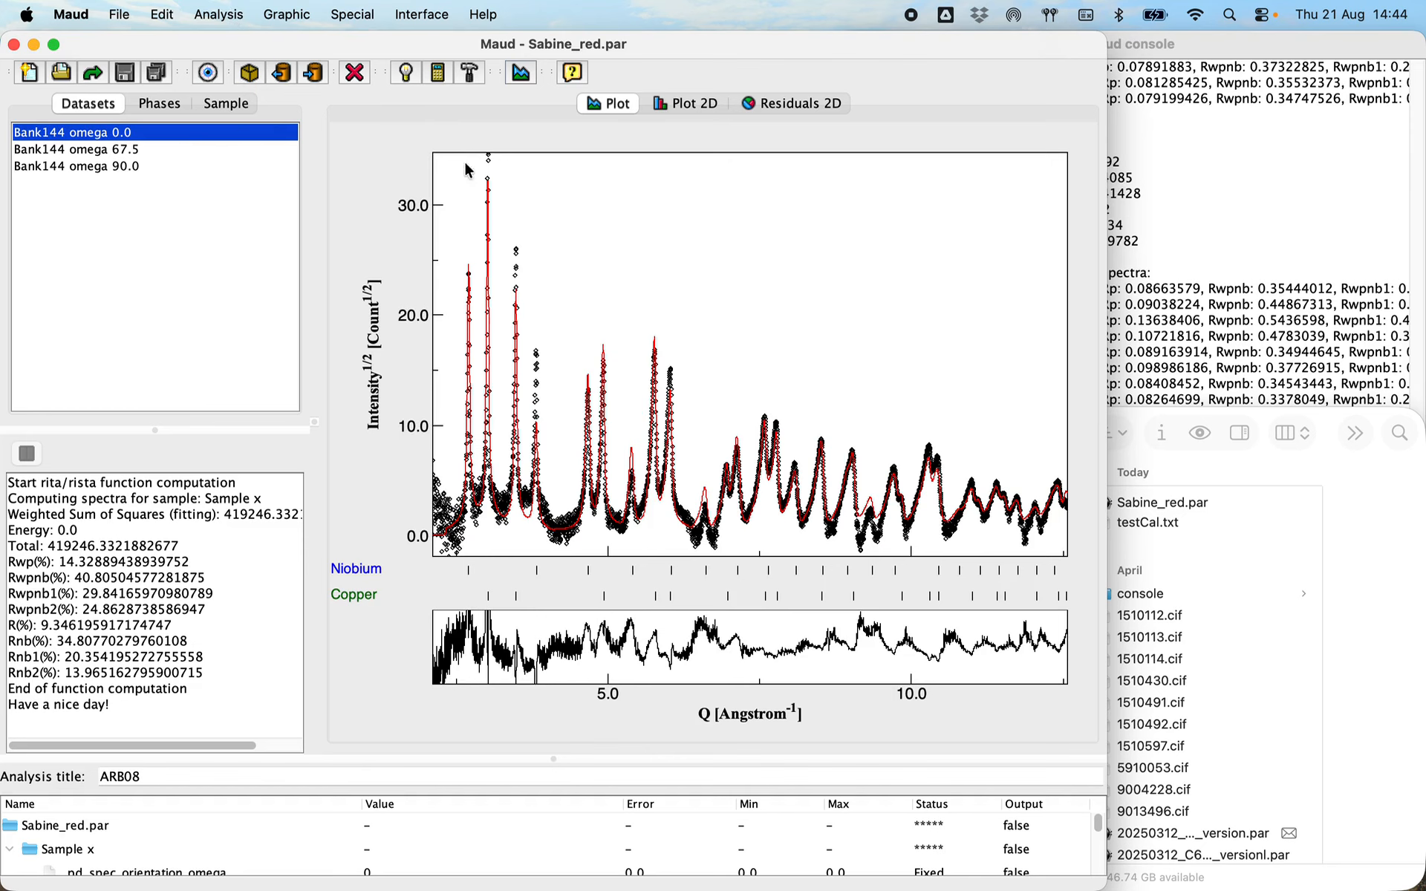
# View Bank144 omega 0.0 as a 2D plot and as separate stacked spectra in Q space.
pyautogui.click(695, 98)
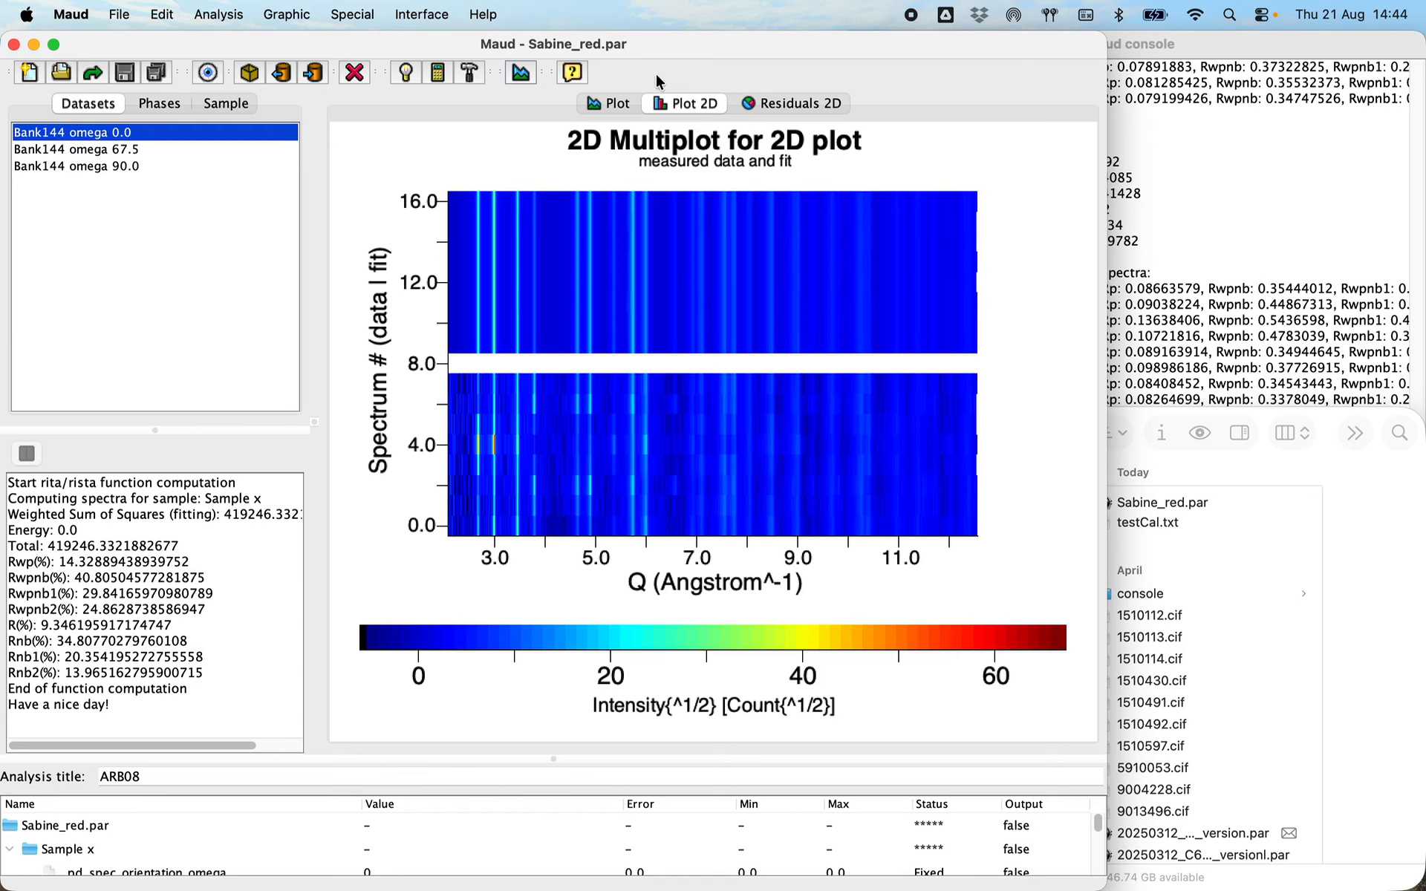
pyautogui.click(612, 98)
pyautogui.click(522, 72)
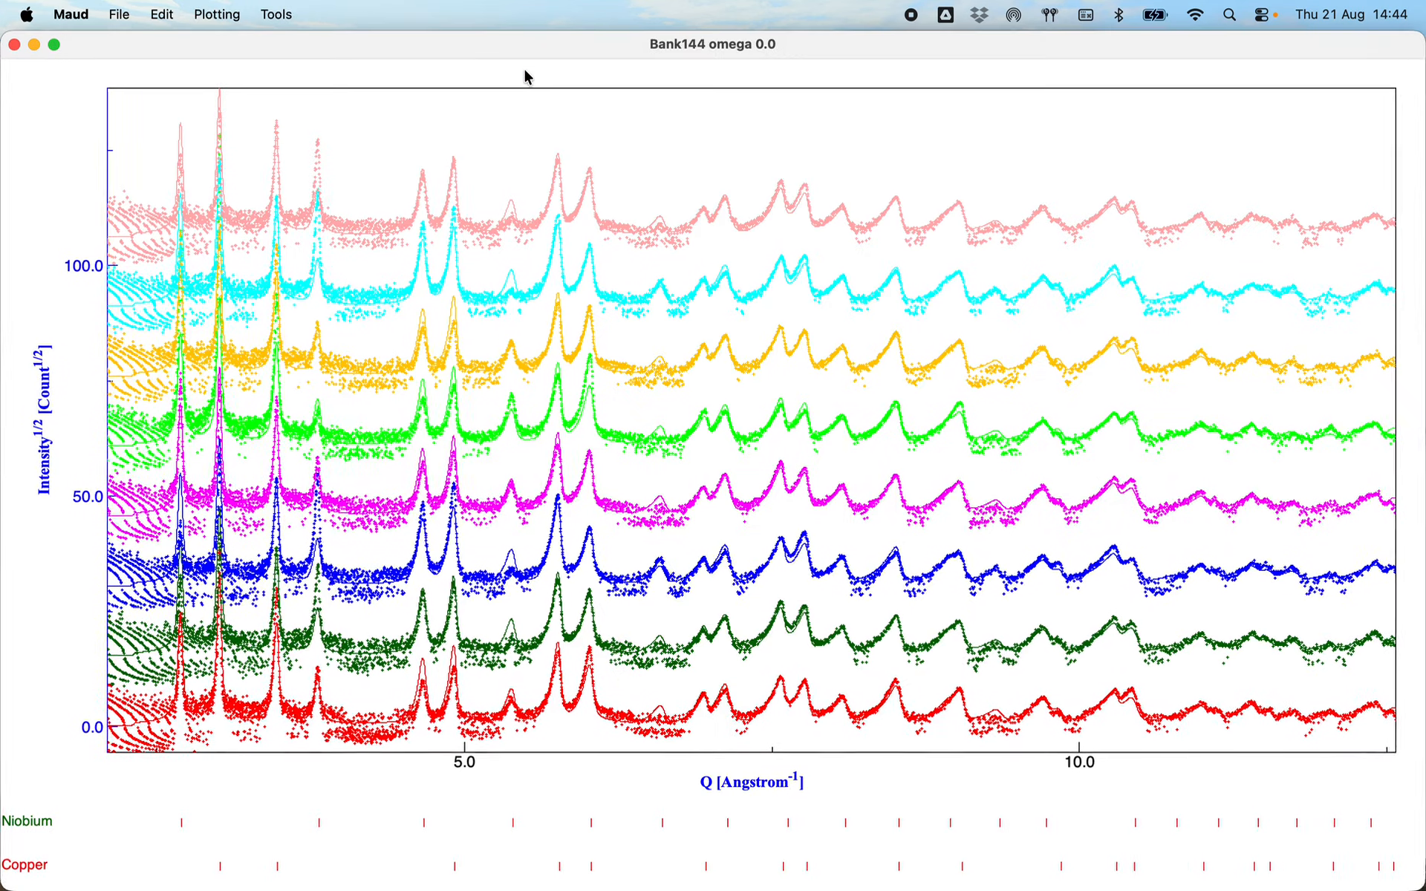
pyautogui.click(14, 44)
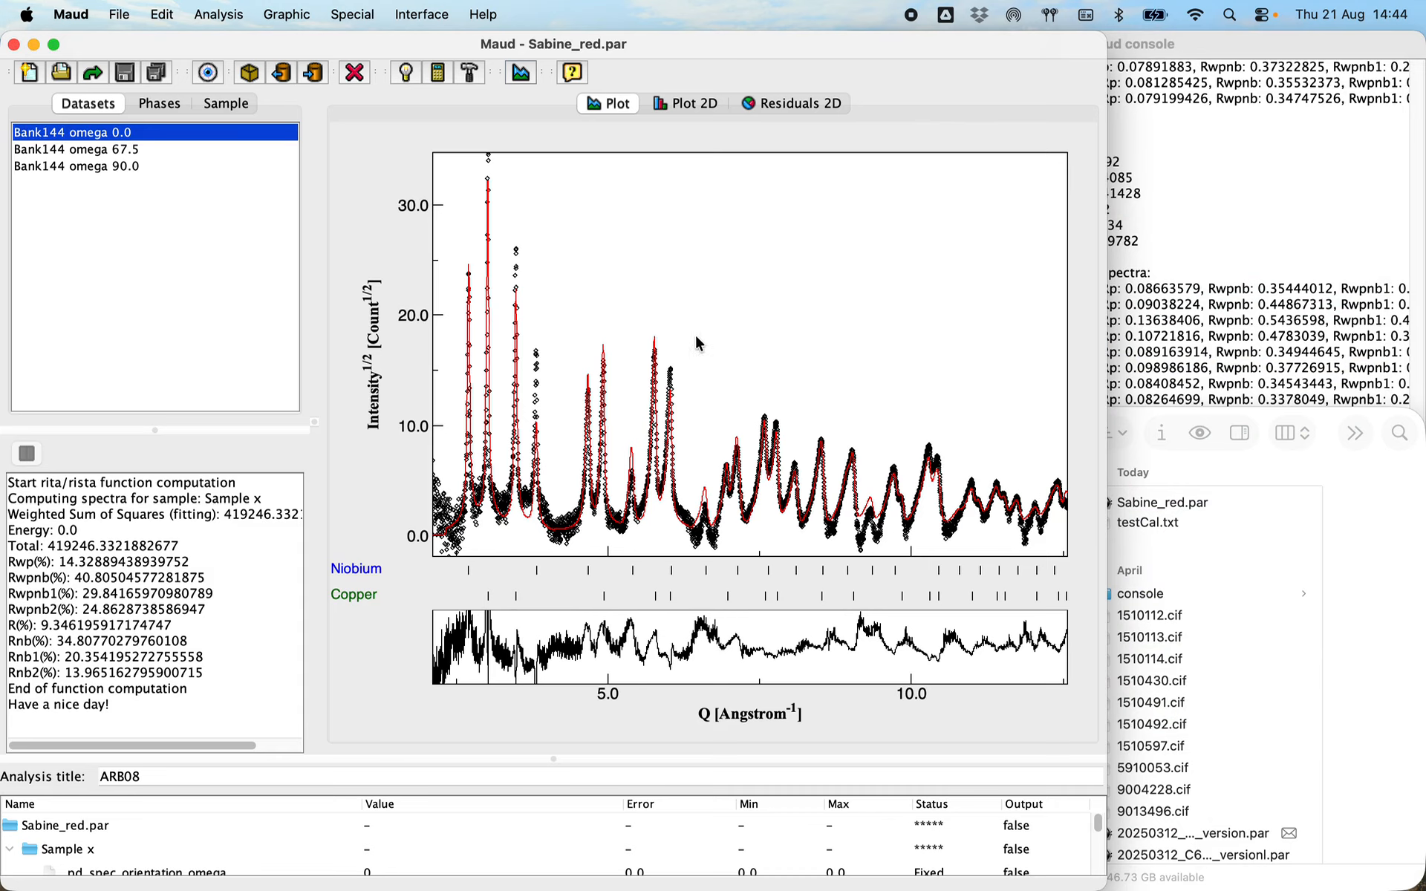
# Reopen the stacked plot of Bank144 omega 0.0, look through its processing and export tools, and close it.
pyautogui.click(523, 74)
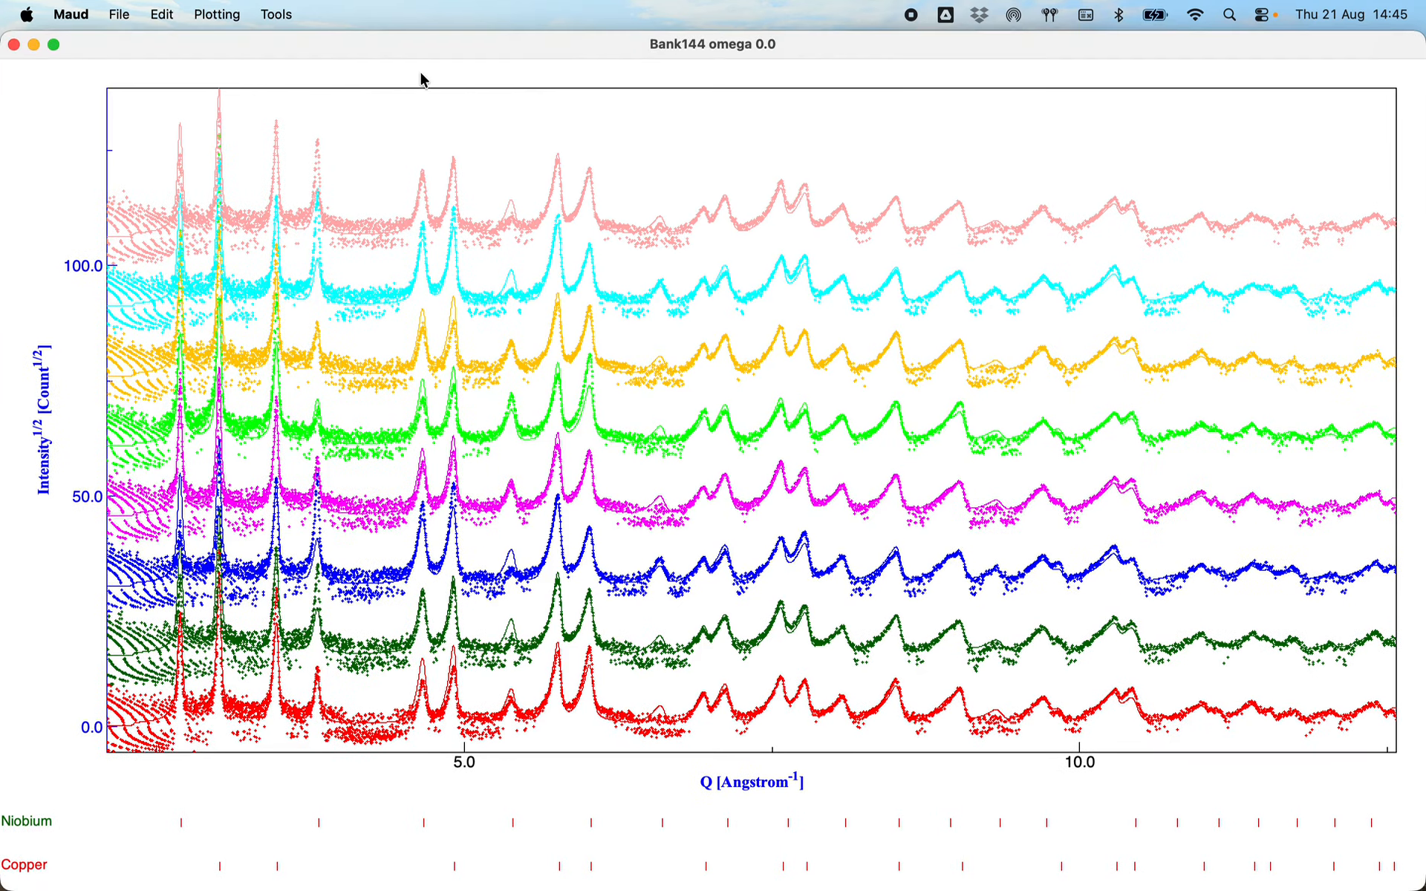
pyautogui.click(277, 16)
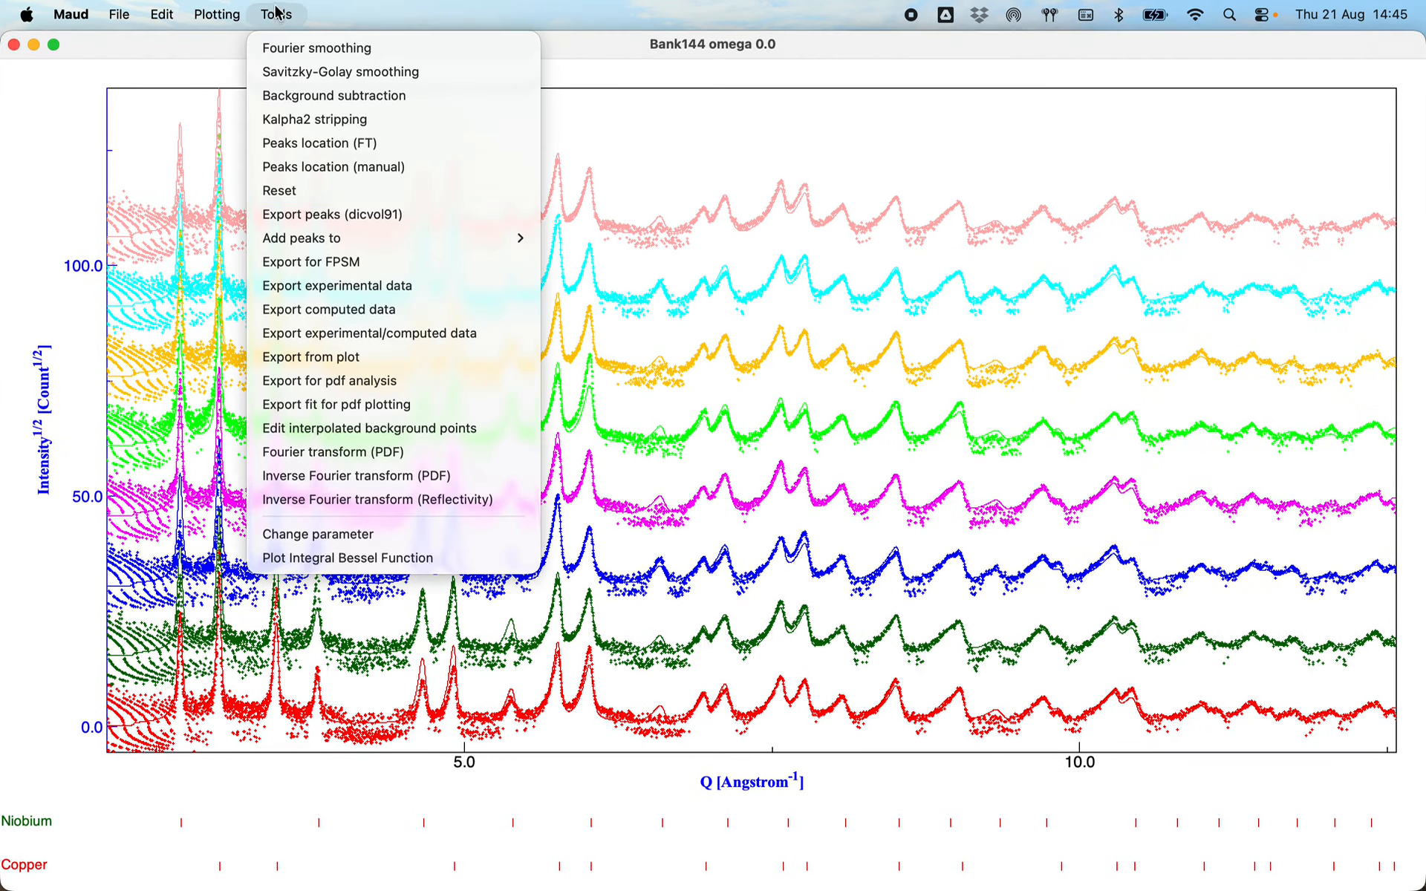
pyautogui.click(276, 15)
pyautogui.click(14, 45)
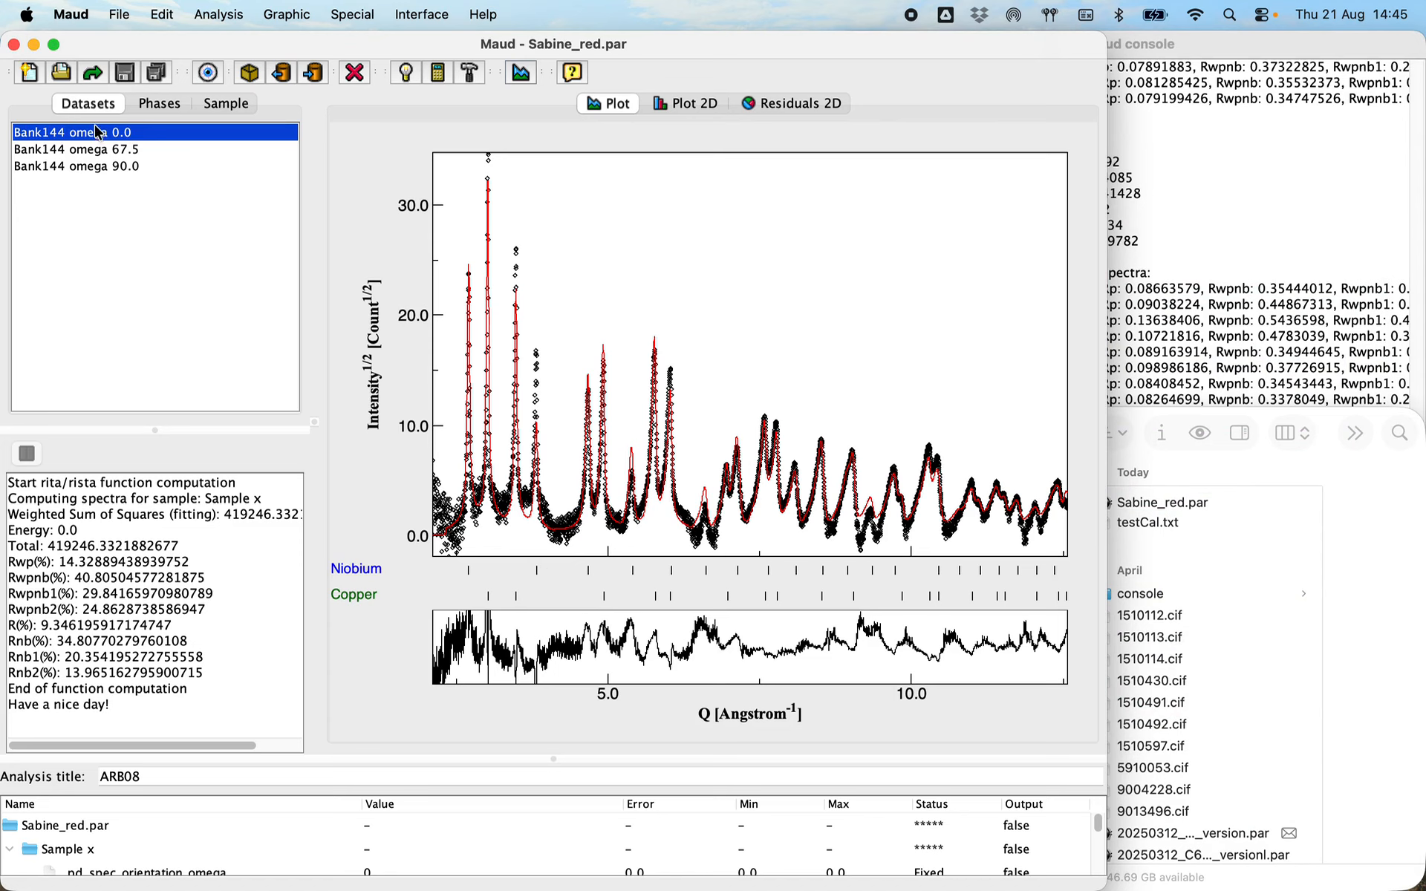
# Plot the sum of all eight 89326.gda spectra from the datafiles of Bank144 omega 0.0.
pyautogui.click(206, 73)
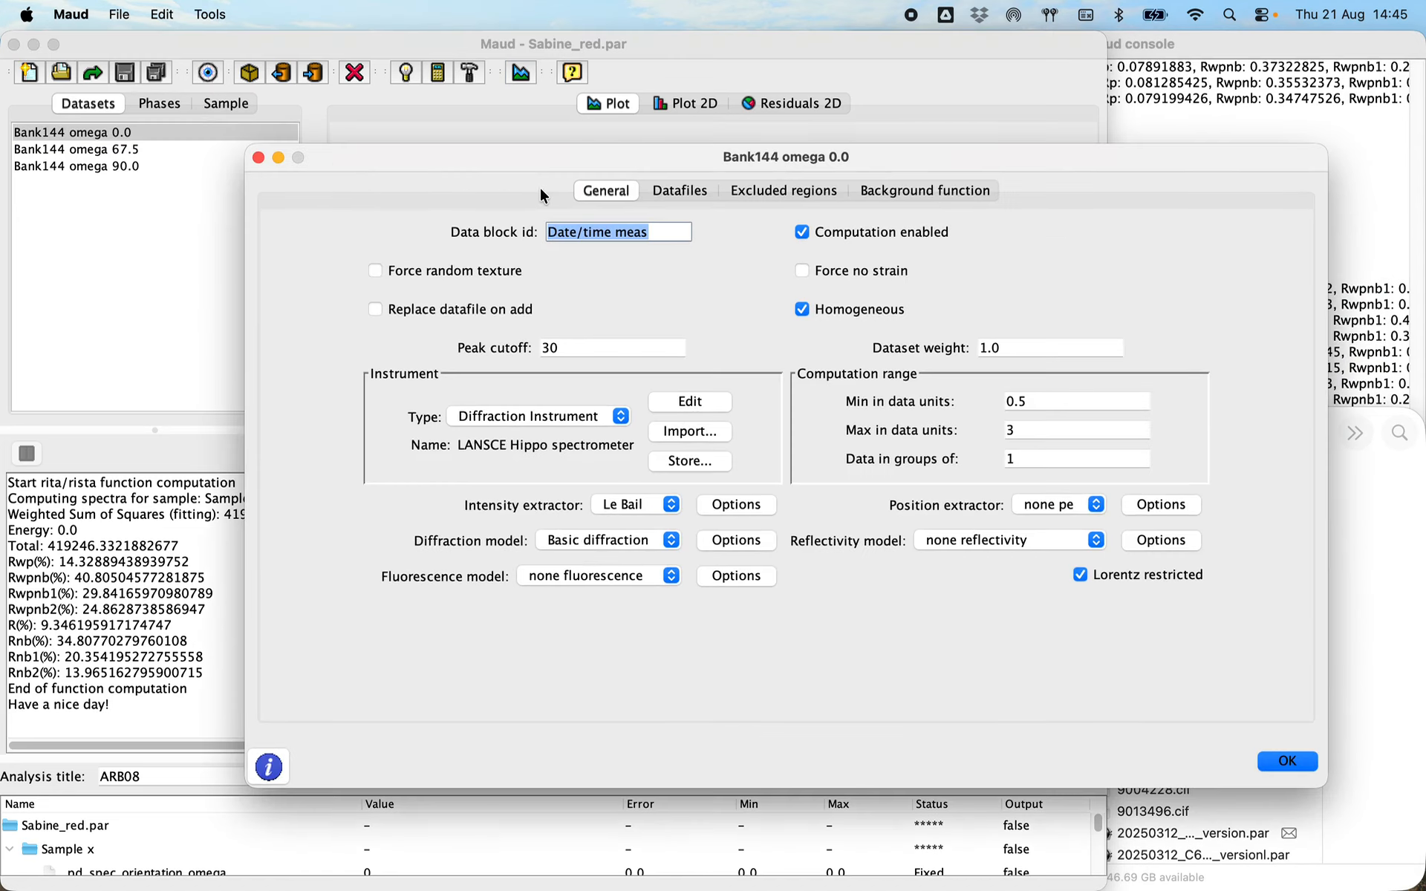
pyautogui.click(691, 191)
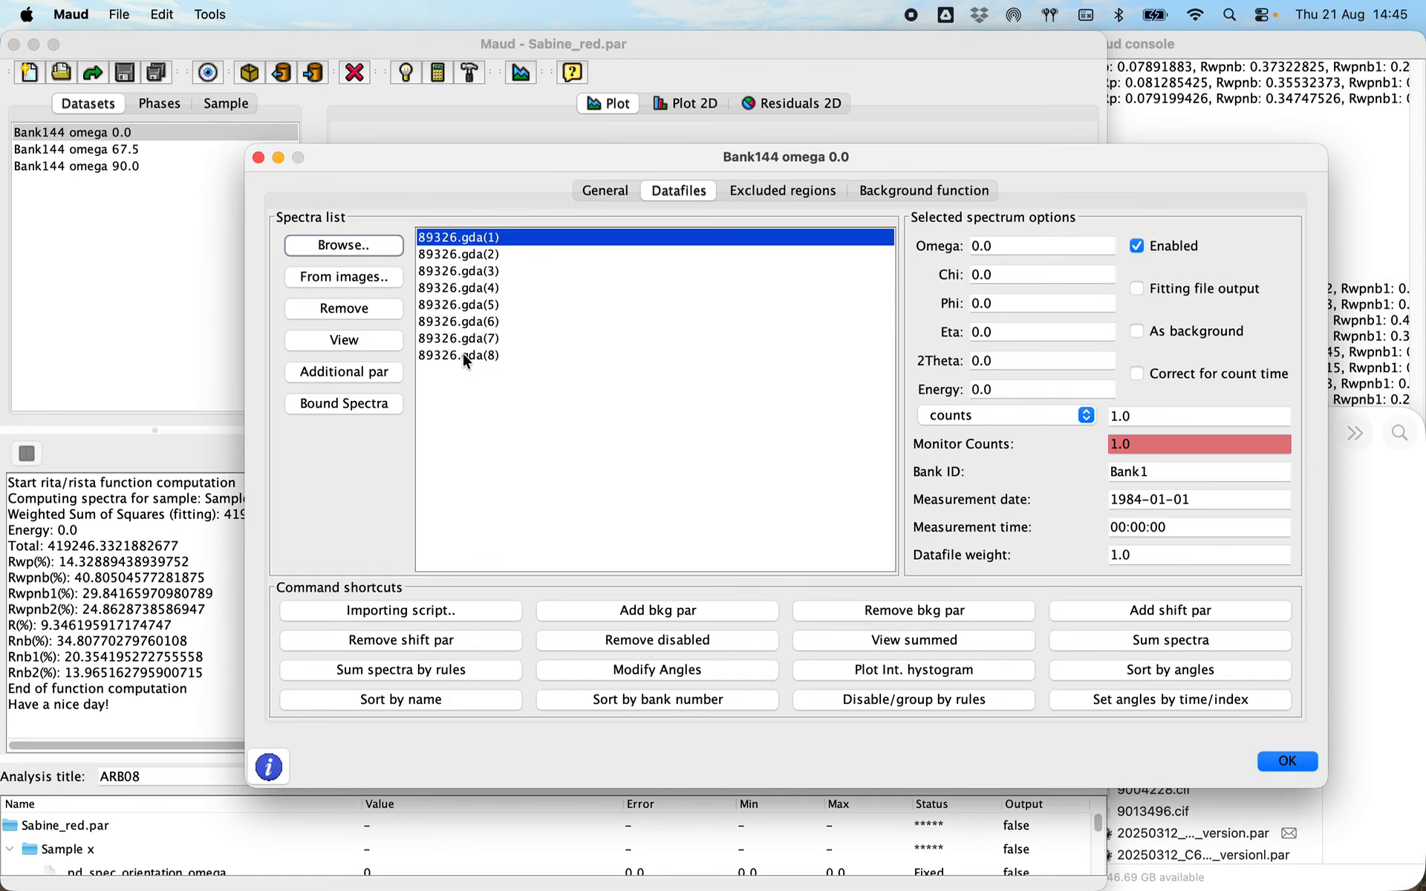
pyautogui.keyDown('shift'); pyautogui.click(462, 354); pyautogui.keyUp('shift')
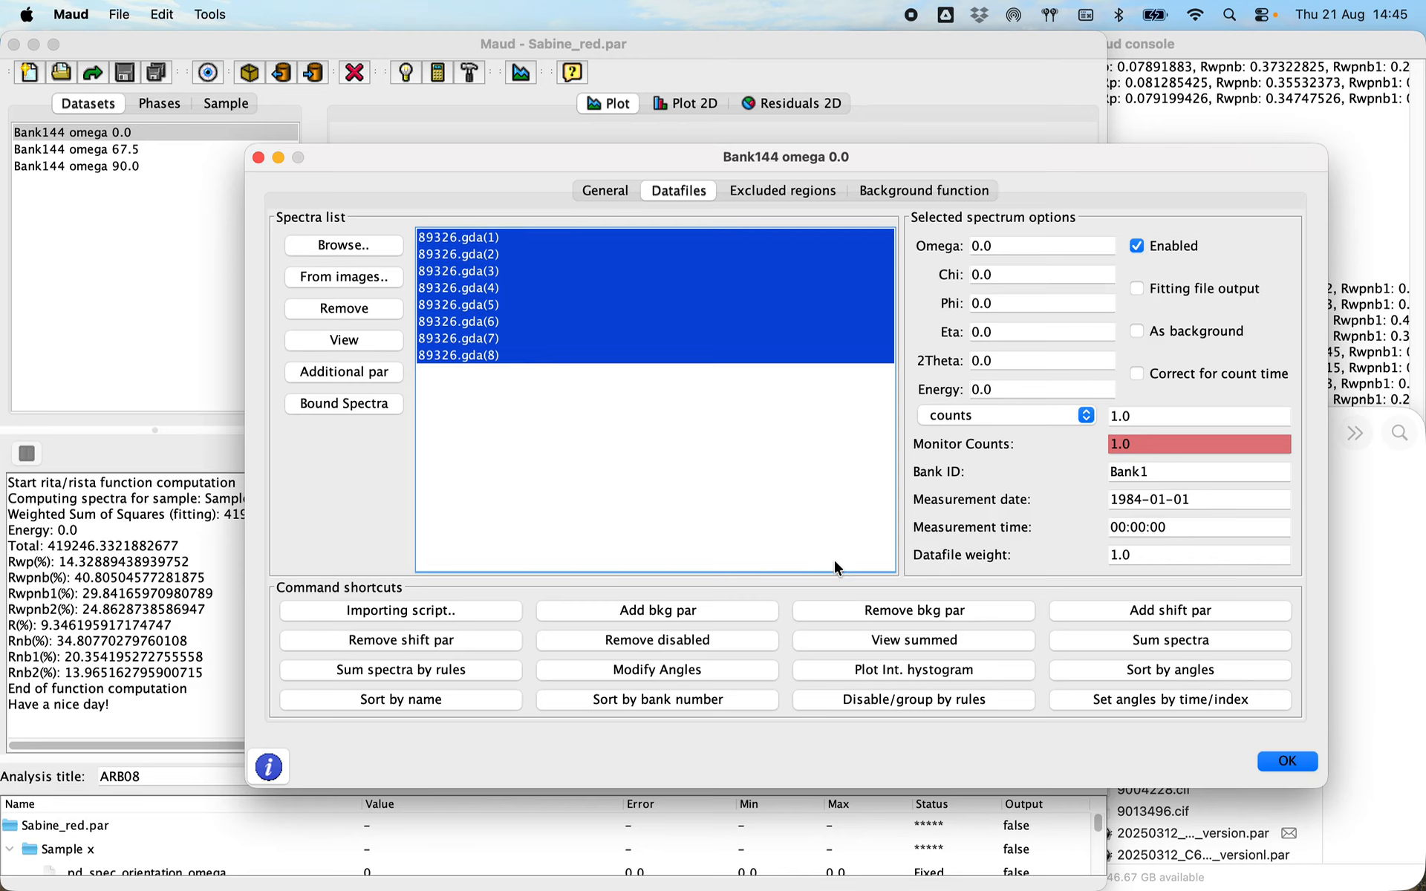
pyautogui.click(898, 636)
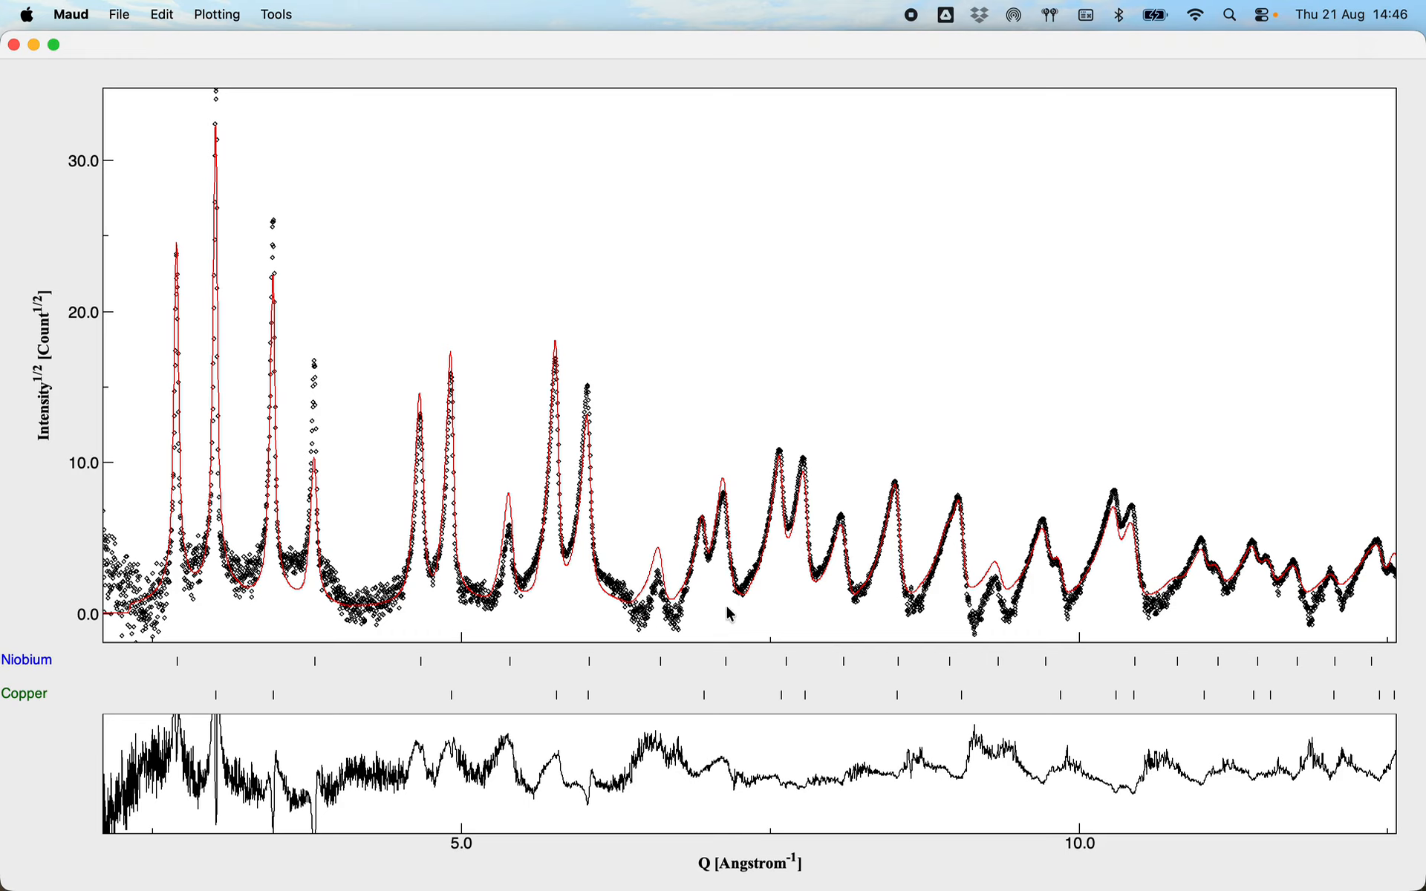
# Set the x-axis plot mode of the summed spectrum to Original.
pyautogui.click(214, 14)
pyautogui.click(220, 42)
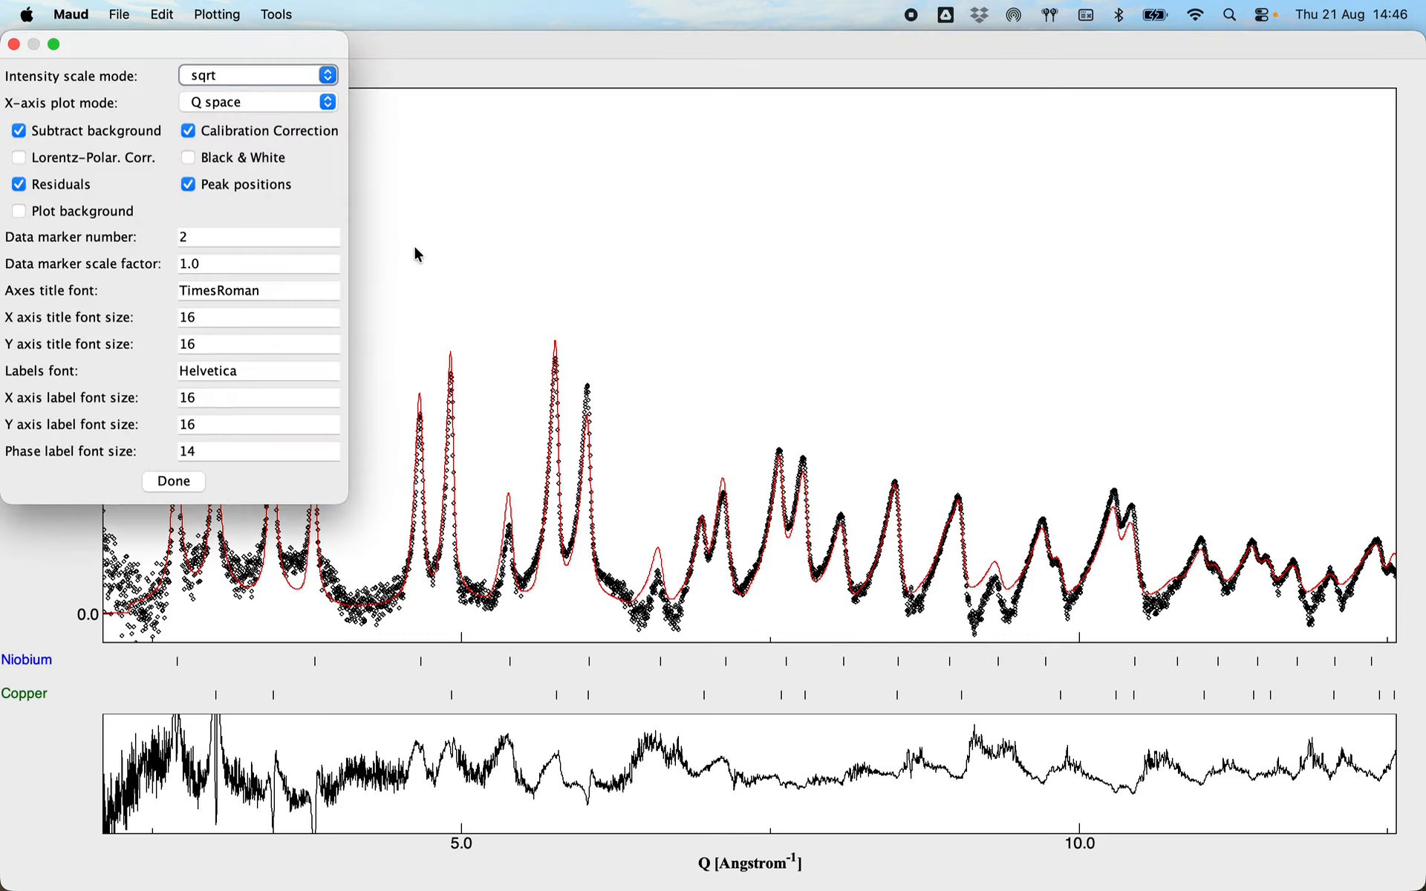
pyautogui.click(228, 104)
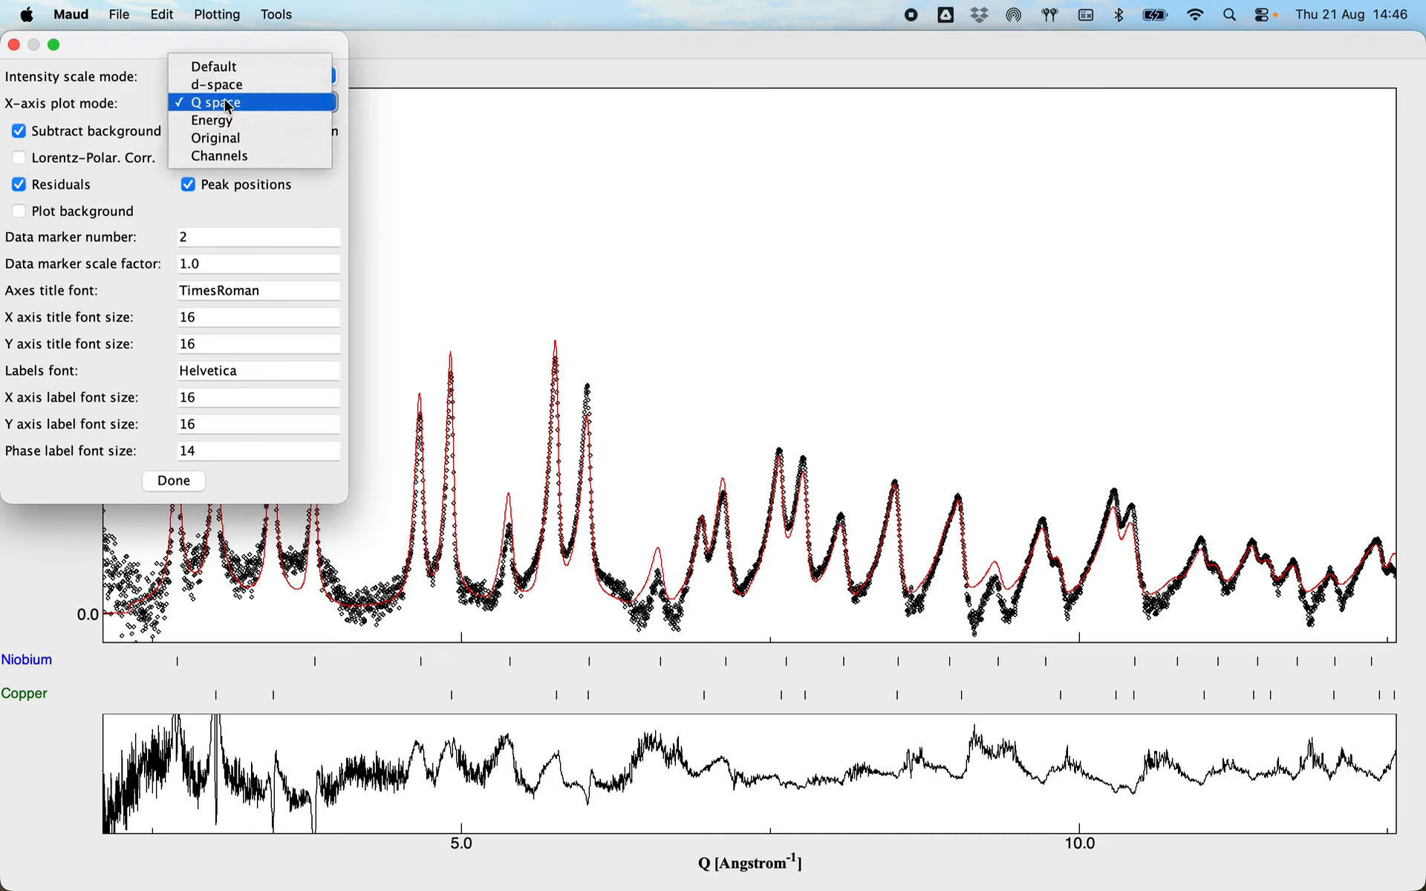
pyautogui.click(223, 140)
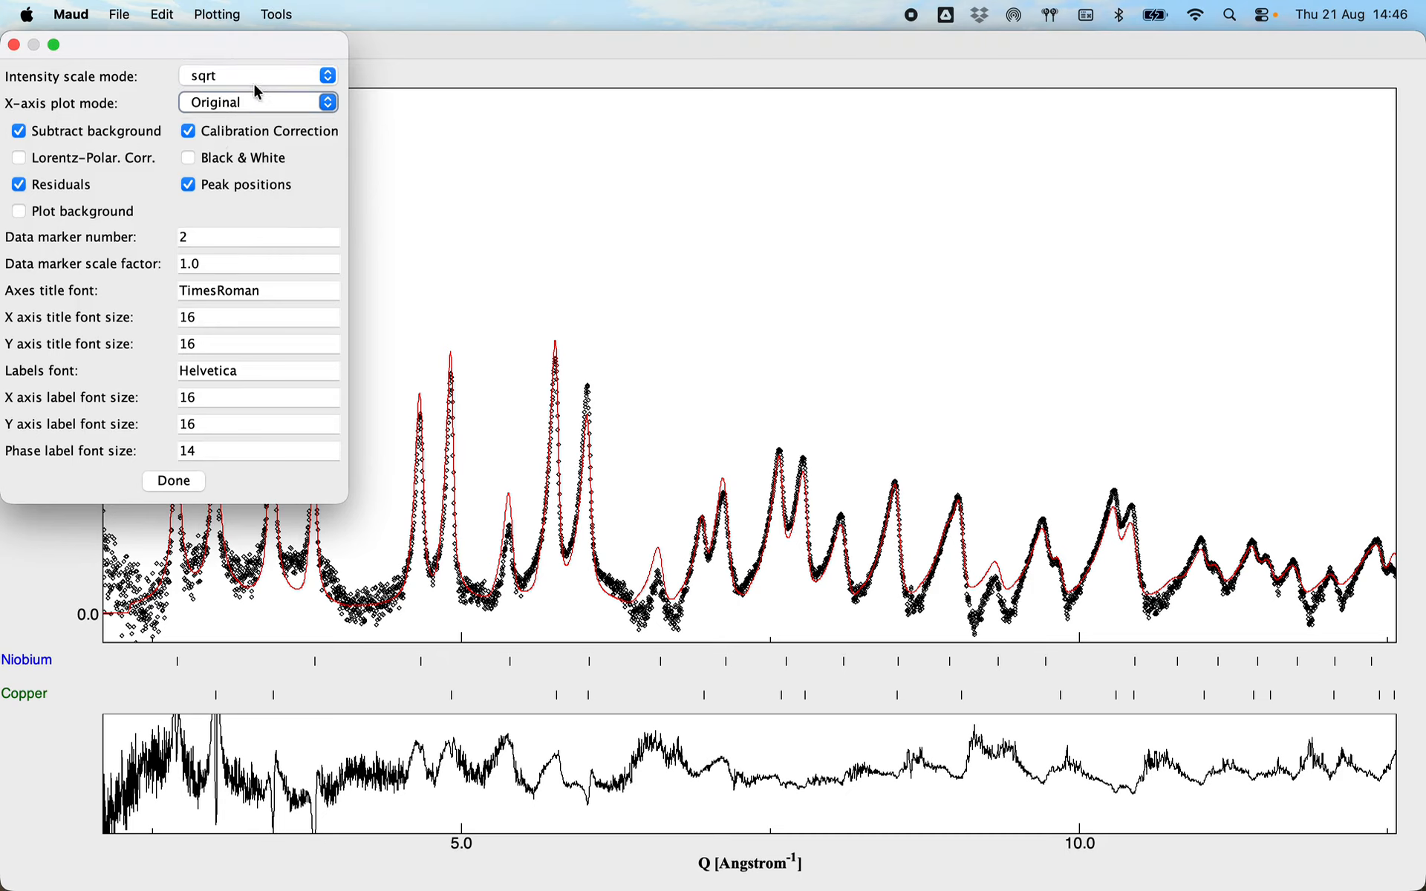
pyautogui.click(179, 484)
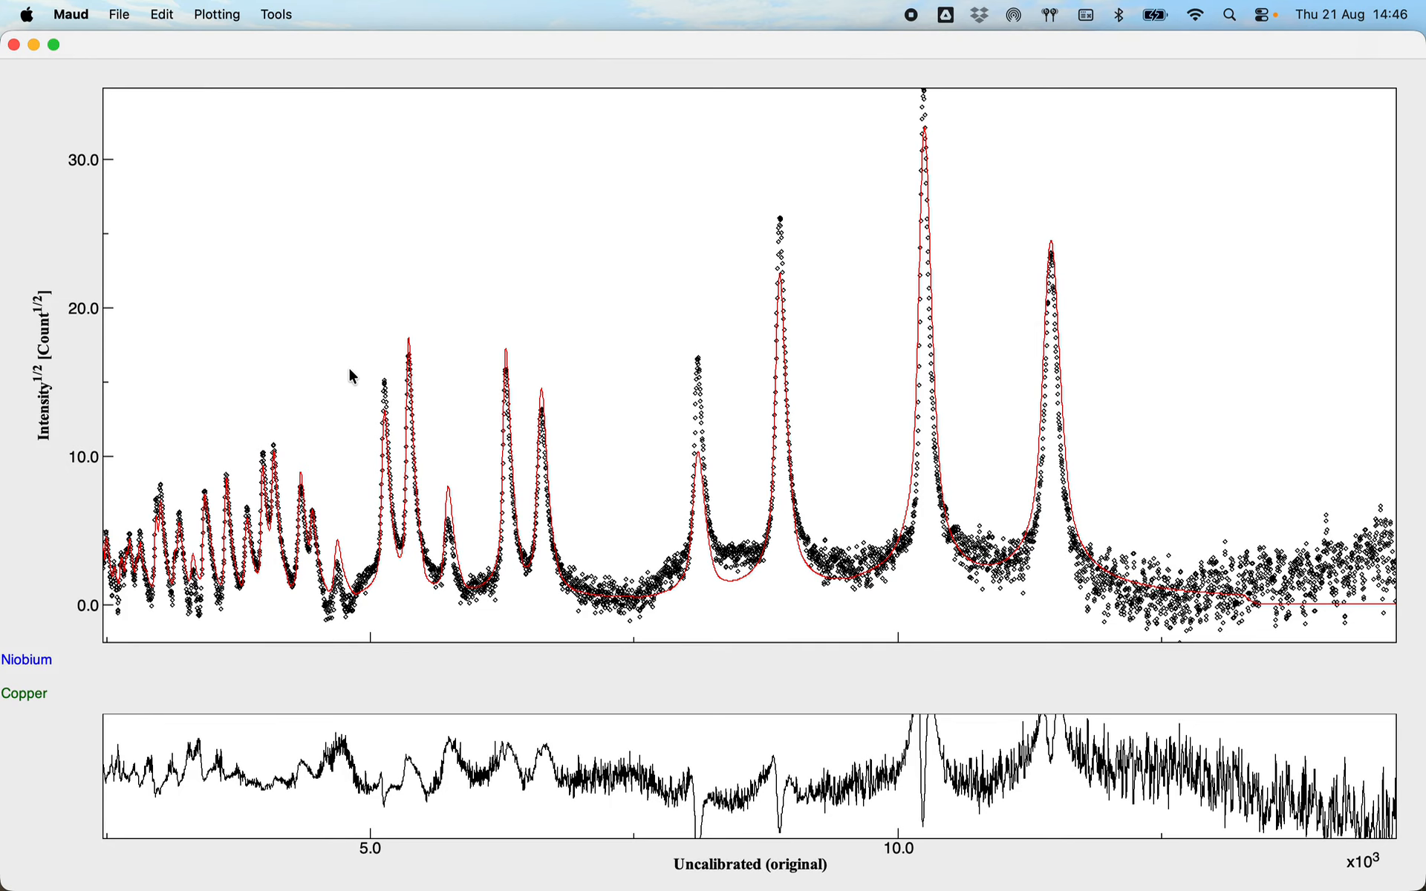
# Export the summed spectrum from the plot as testCal.txt in the test folder, replacing the existing file, and close the plot.
pyautogui.click(277, 15)
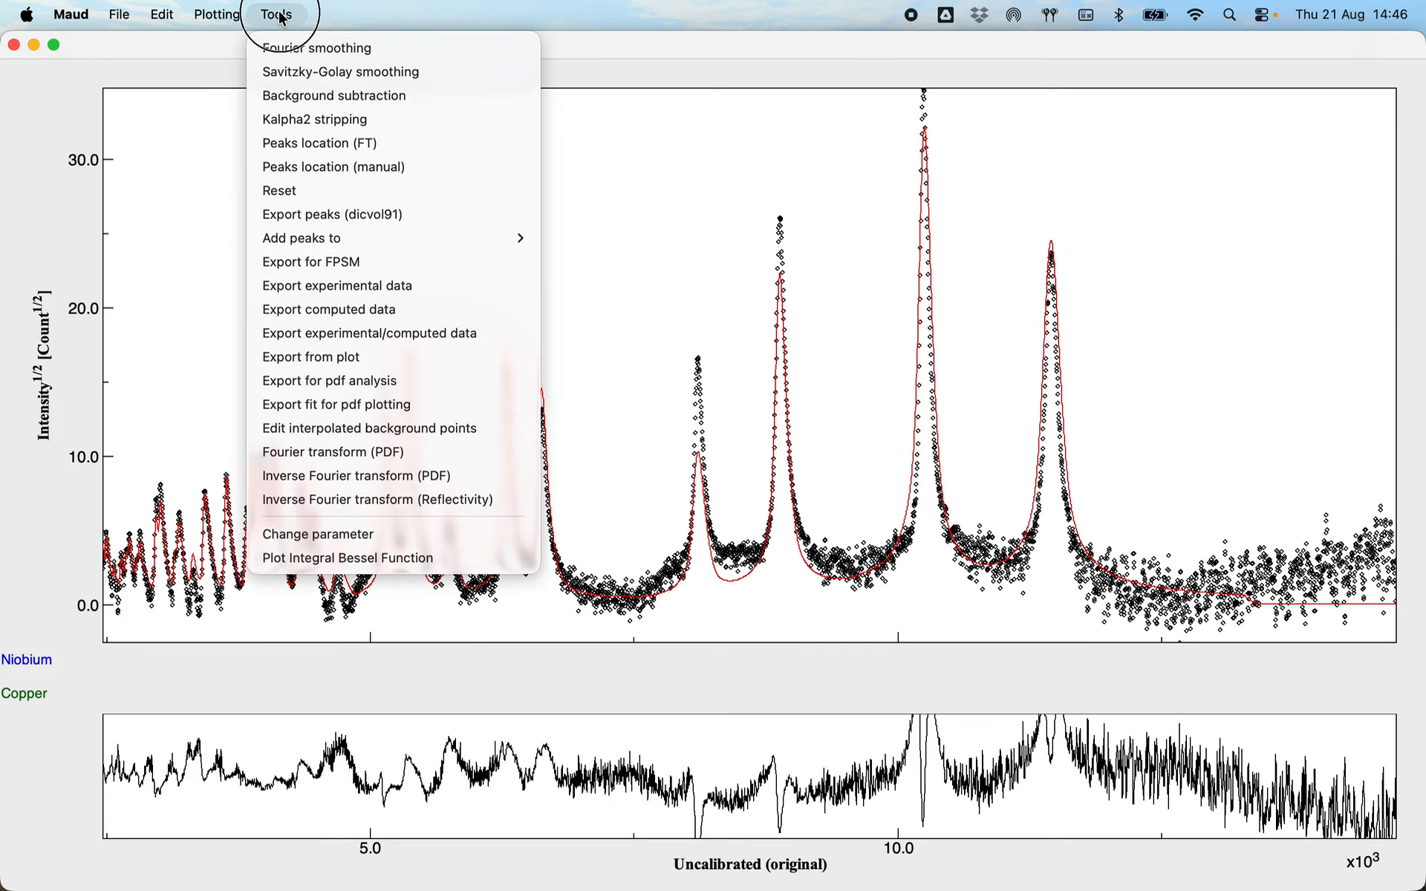
pyautogui.click(325, 359)
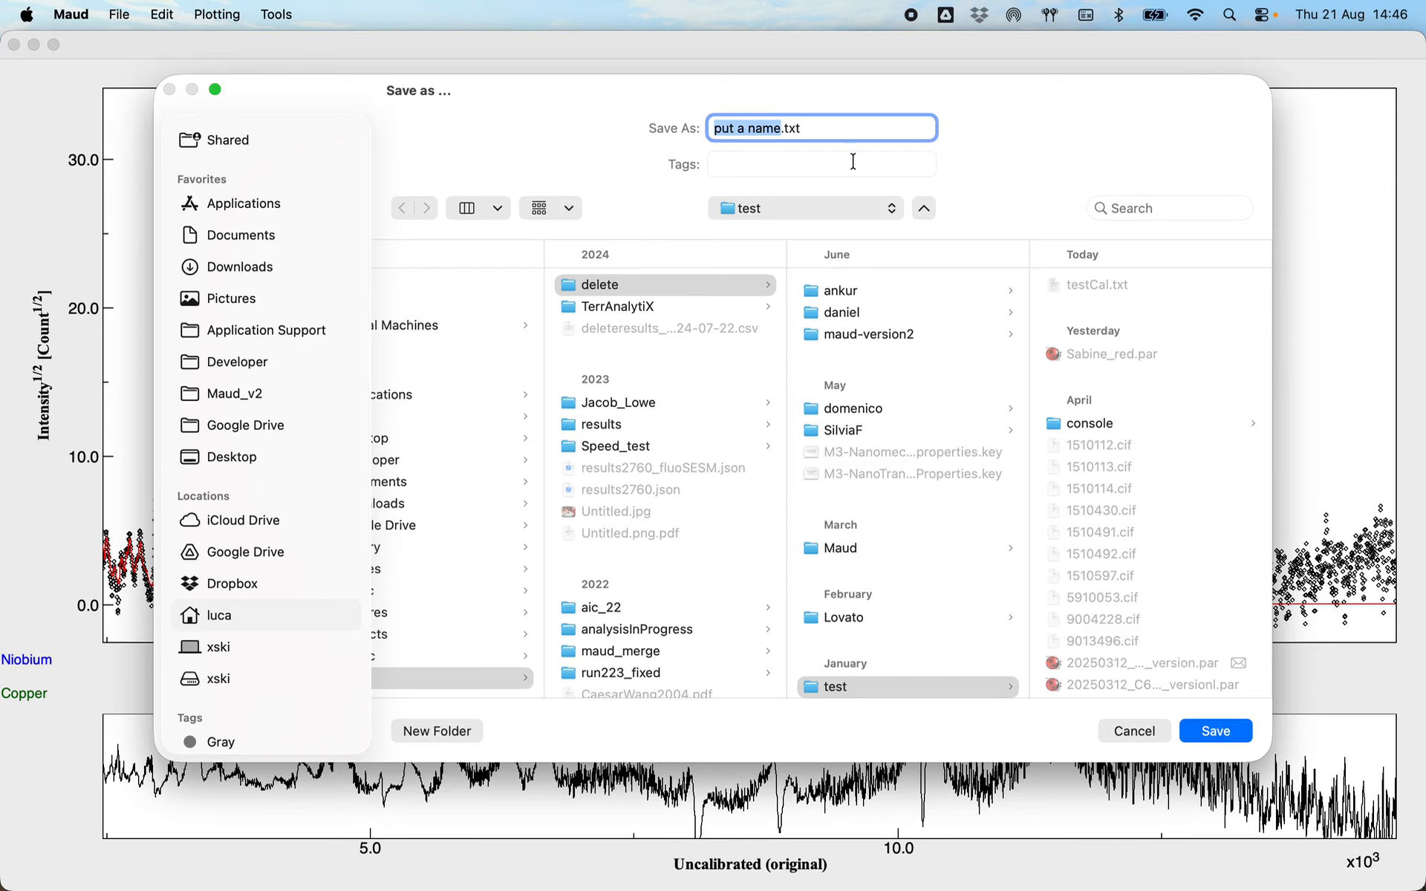
pyautogui.click(1086, 283)
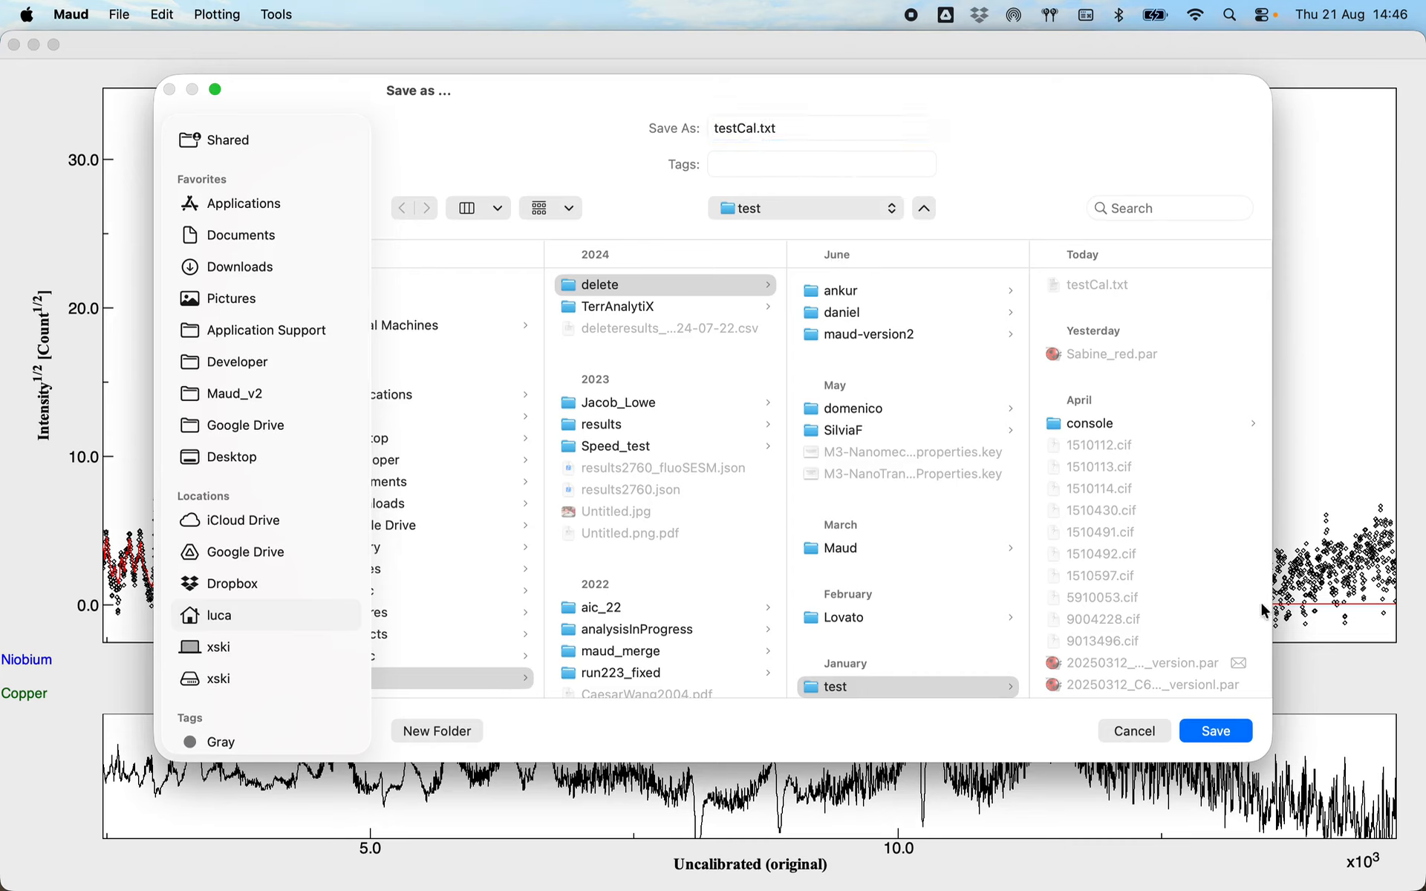
pyautogui.click(1221, 733)
pyautogui.click(750, 520)
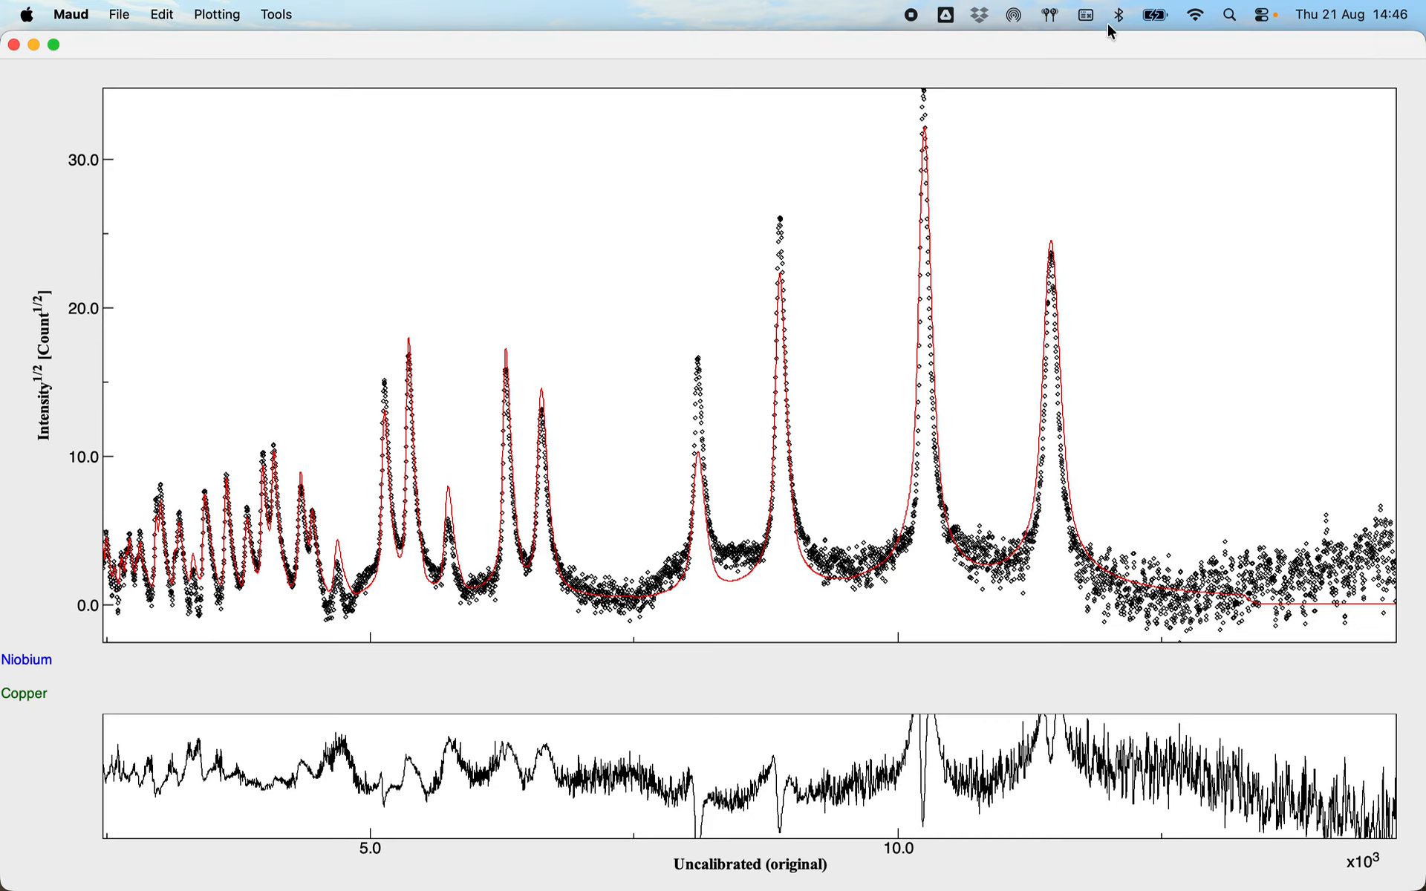
pyautogui.click(14, 45)
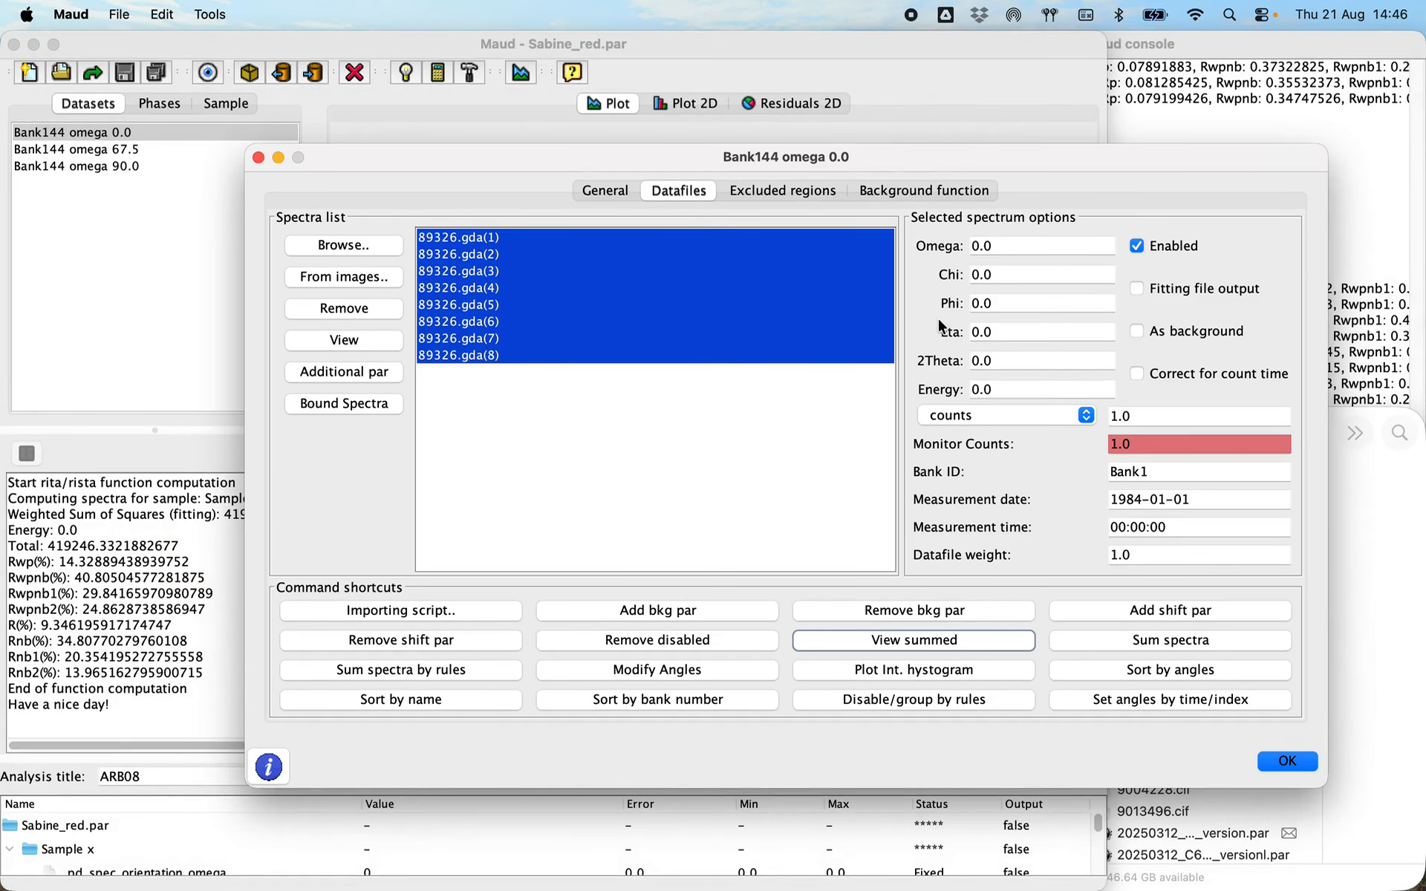
# Switch to Finder, preview the contents of the exported testCal.txt, and close the preview.
pyautogui.click(1383, 505)
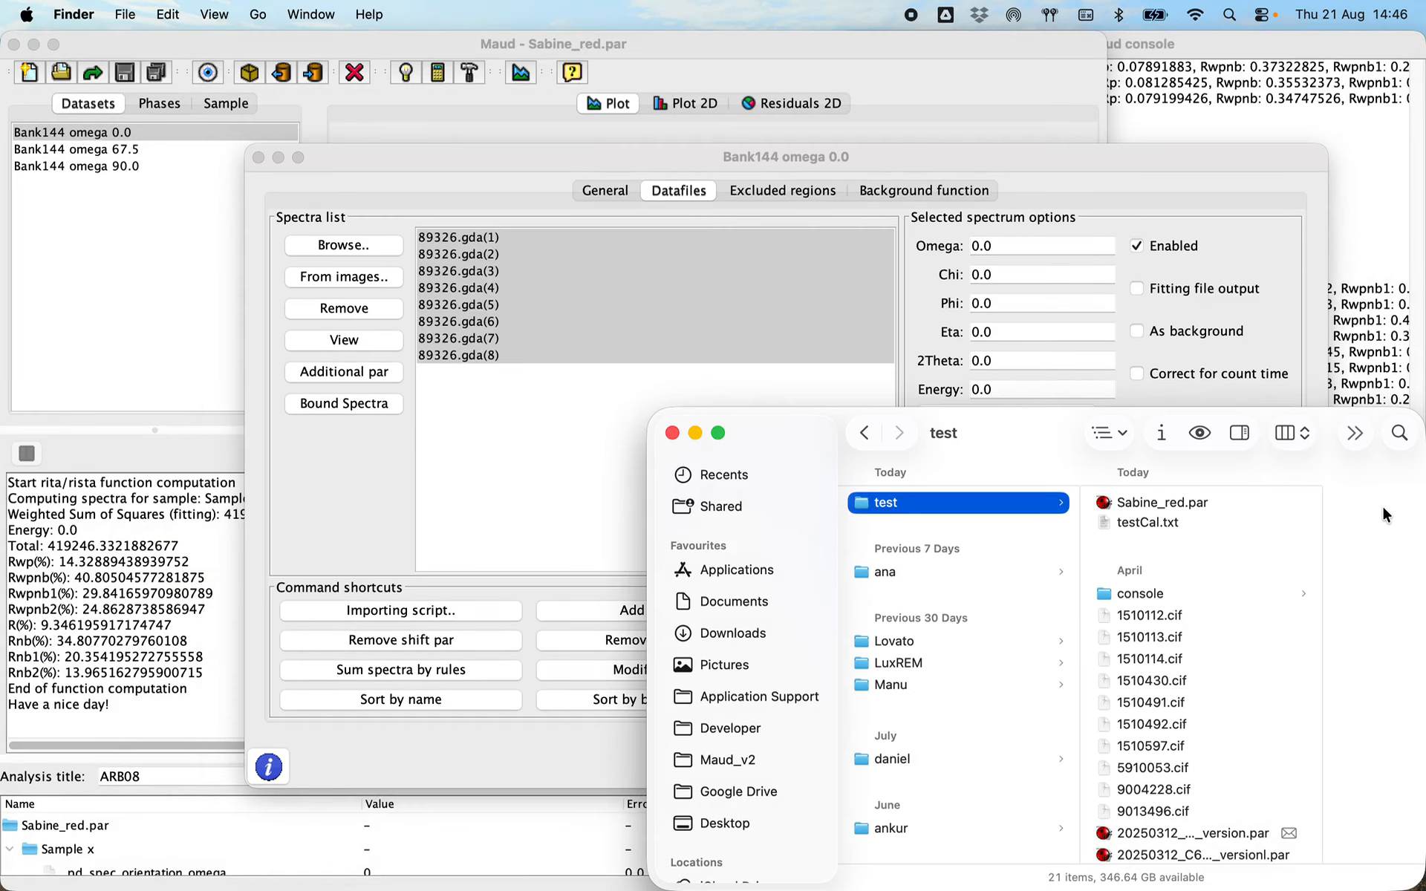
pyautogui.click(1131, 520)
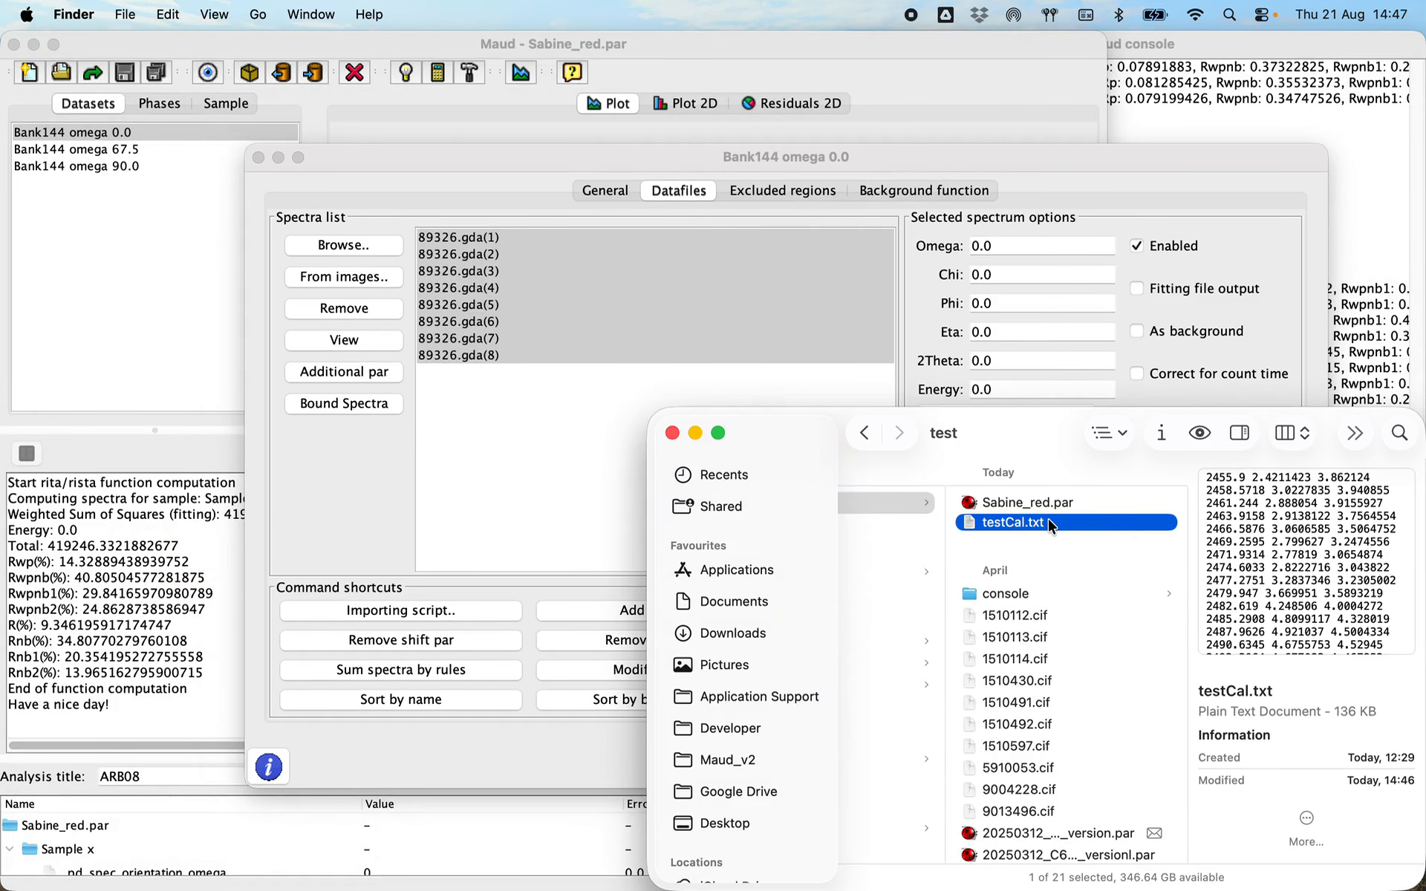
pyautogui.press('space')
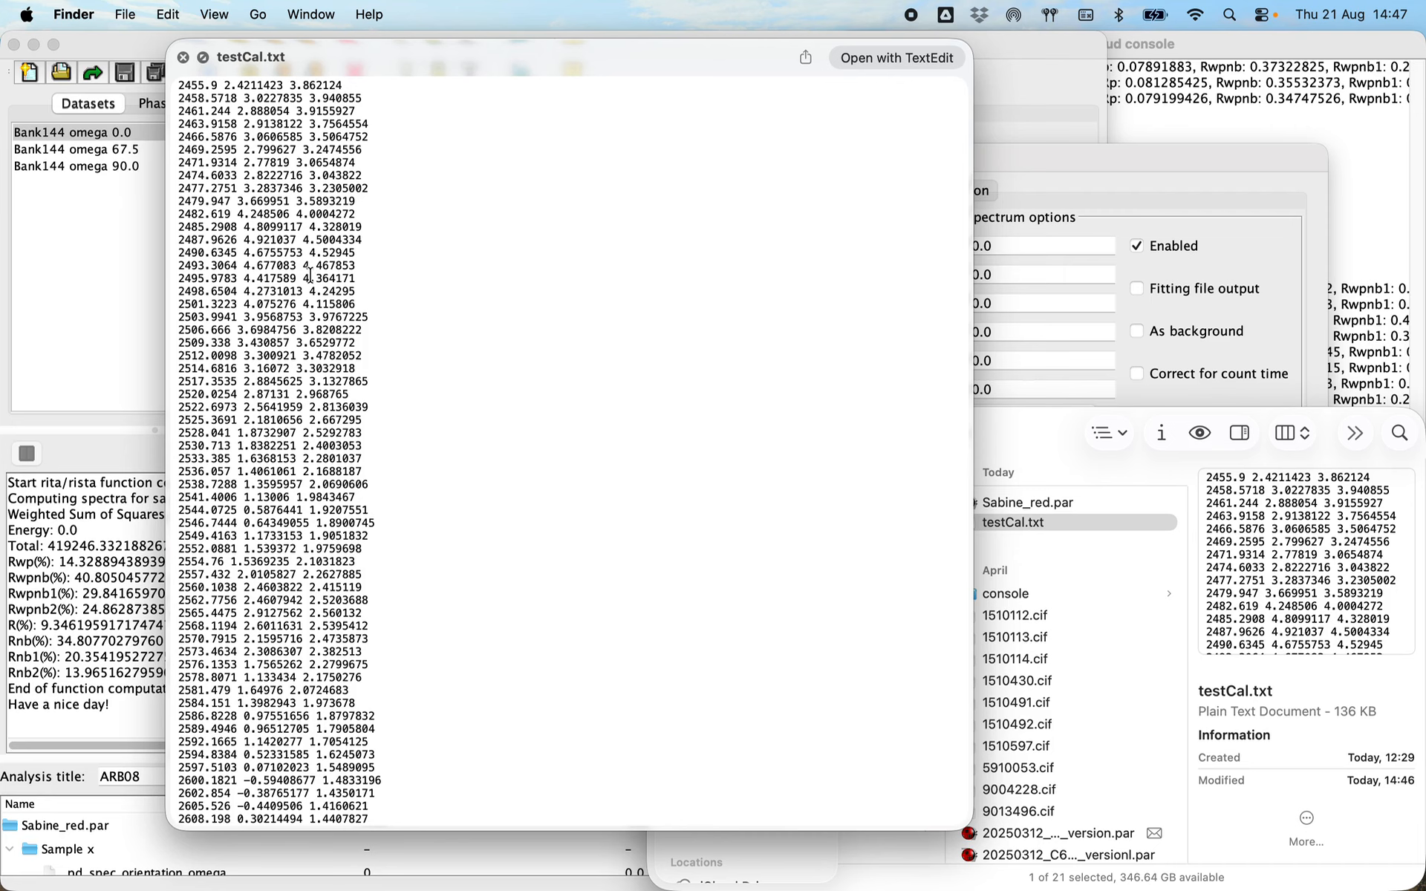
pyautogui.click(183, 58)
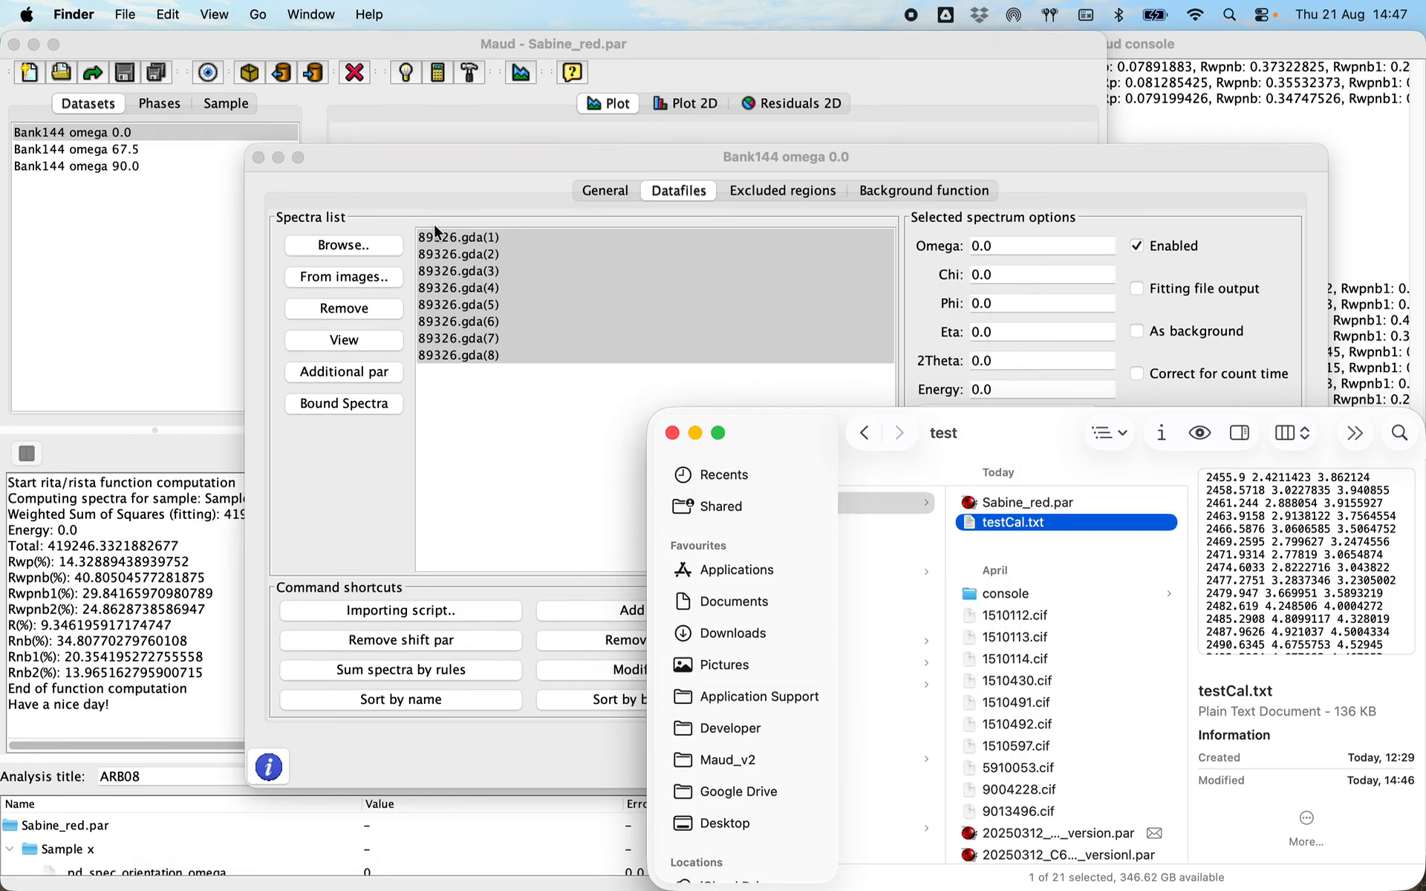
# Return to Maud and plot the sum of all eight 89326.gda spectra of Bank144 omega 0.0 again.
pyautogui.click(551, 359)
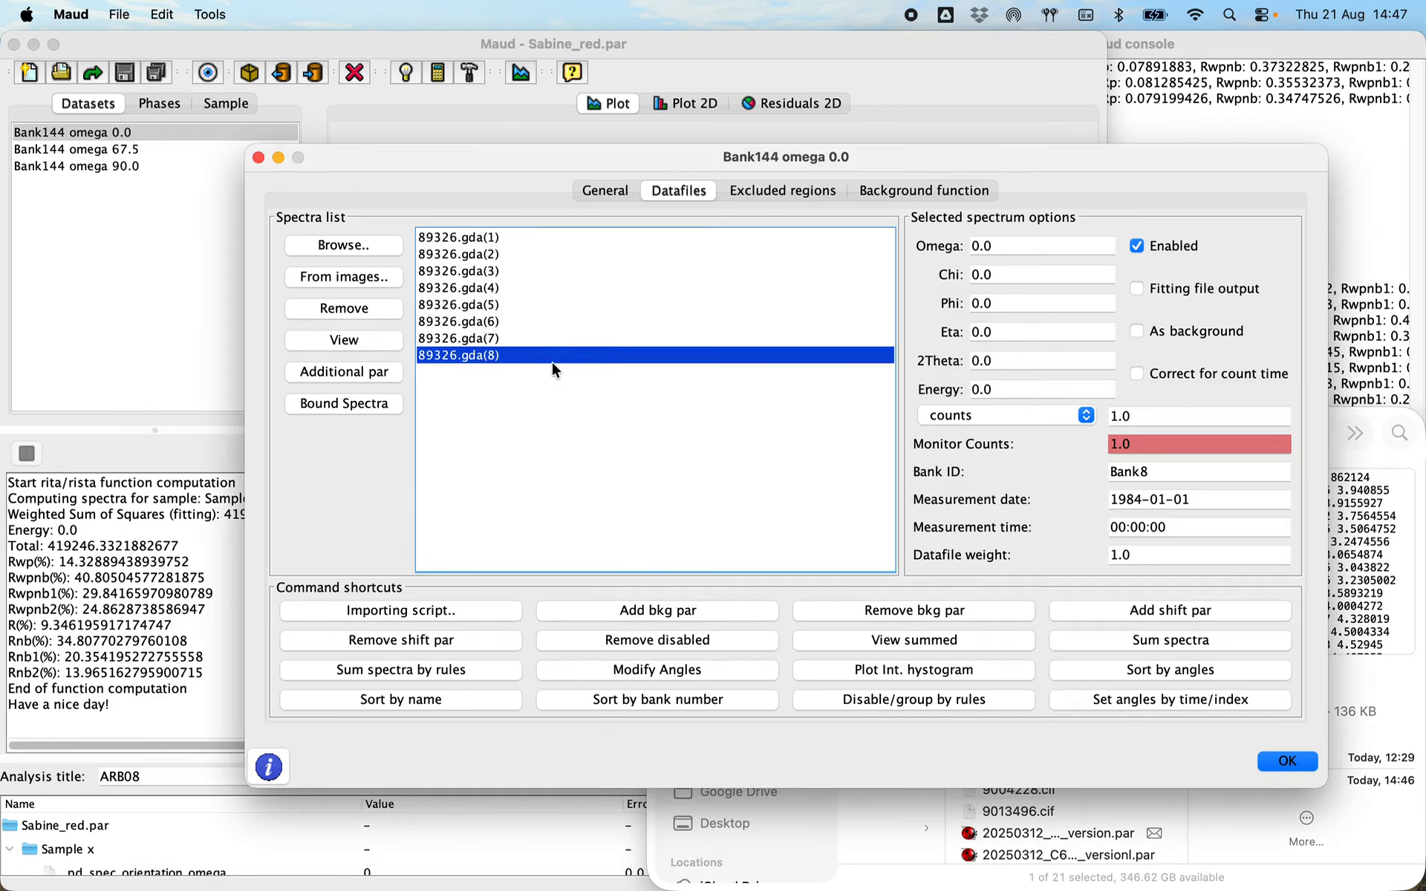
pyautogui.keyDown('shift'); pyautogui.click(521, 236); pyautogui.keyUp('shift')
pyautogui.click(900, 647)
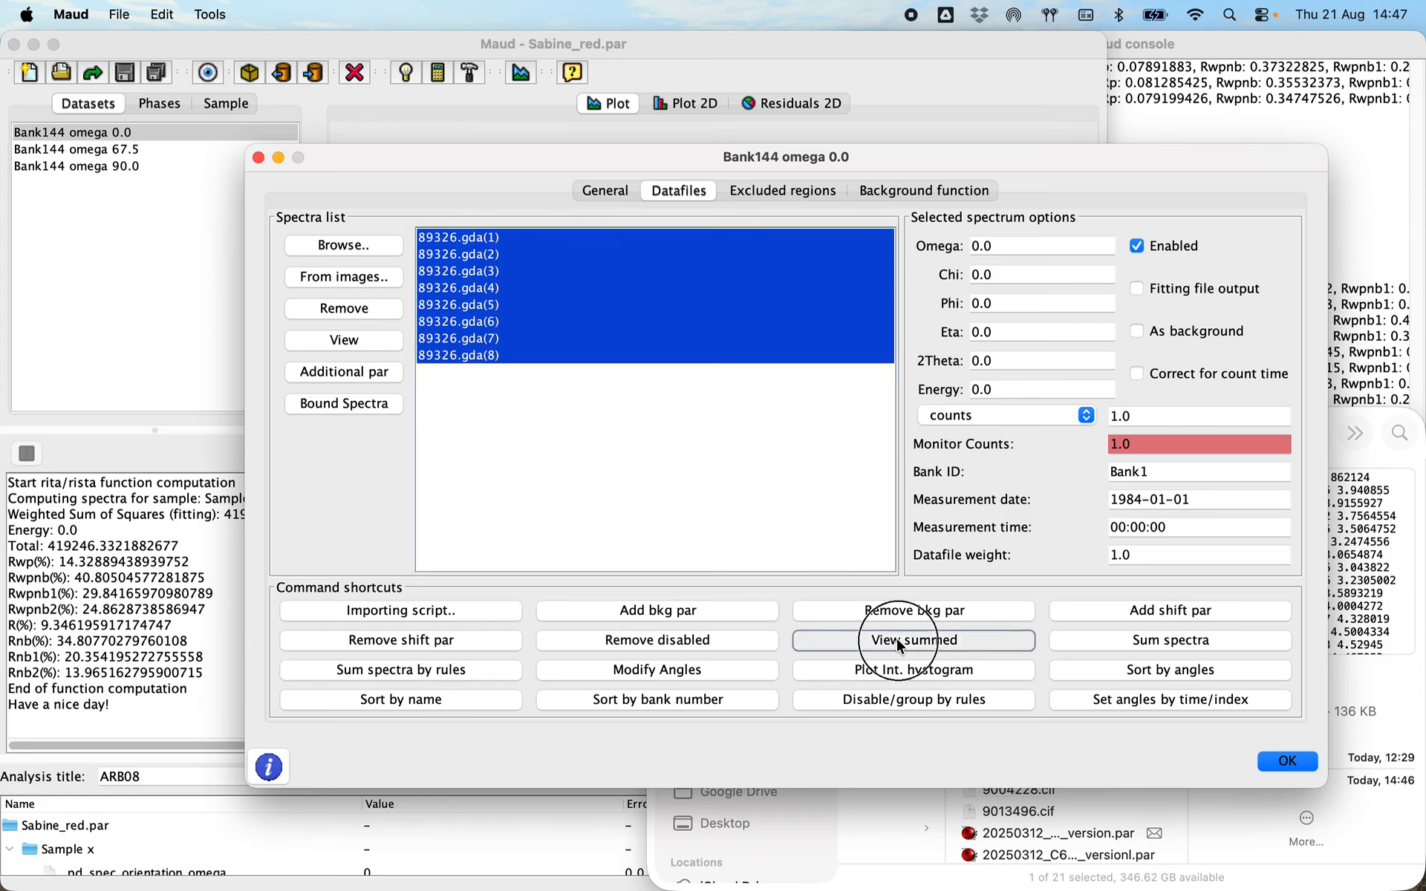
pyautogui.click(286, 15)
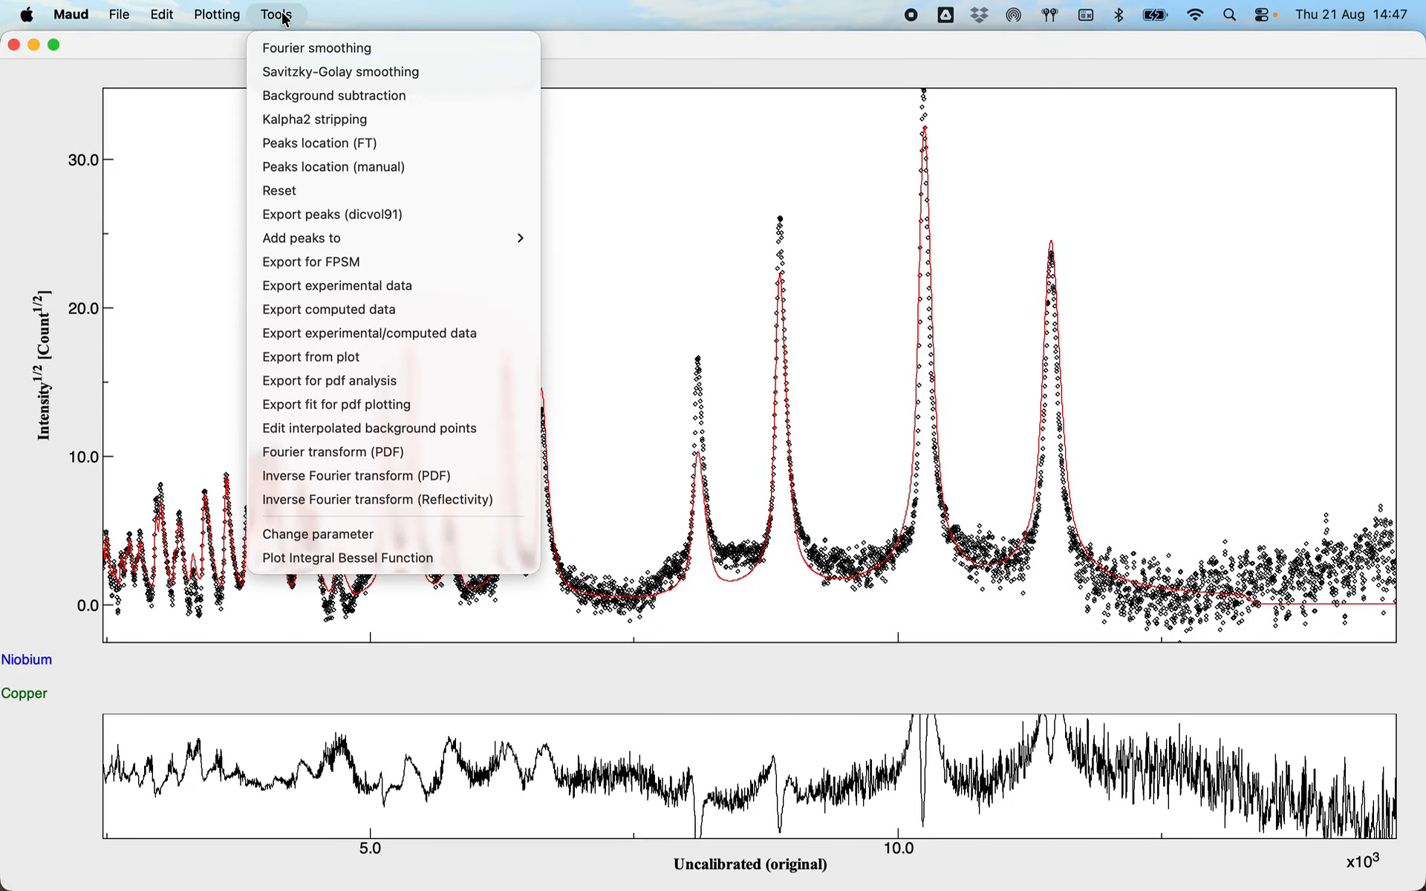
pyautogui.click(286, 15)
# Set the intensity scale of the summed spectrum plot to linear counts.
pyautogui.click(217, 15)
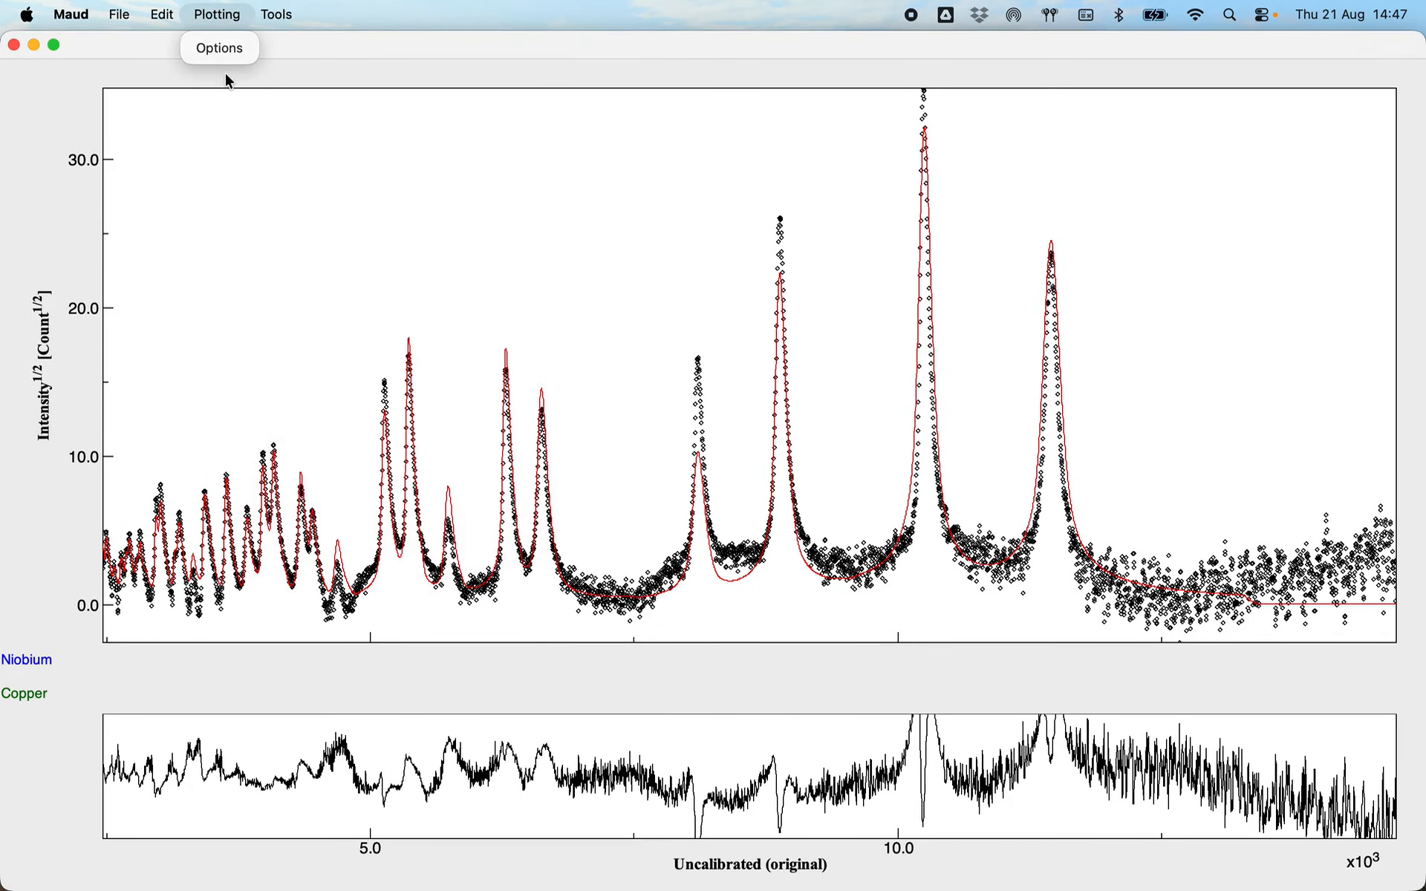
pyautogui.click(223, 49)
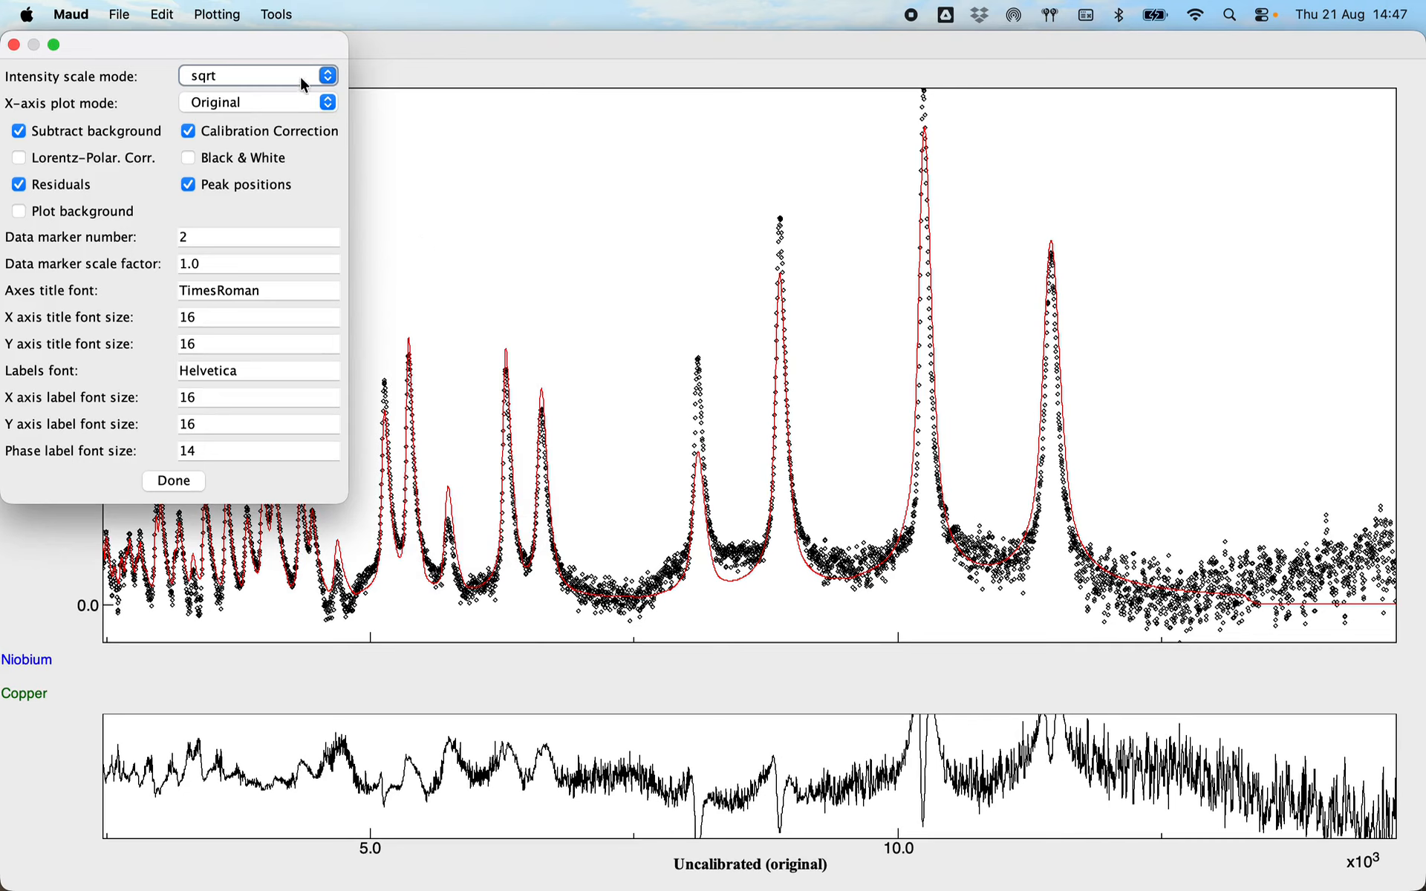
pyautogui.click(300, 78)
pyautogui.click(273, 101)
pyautogui.click(185, 483)
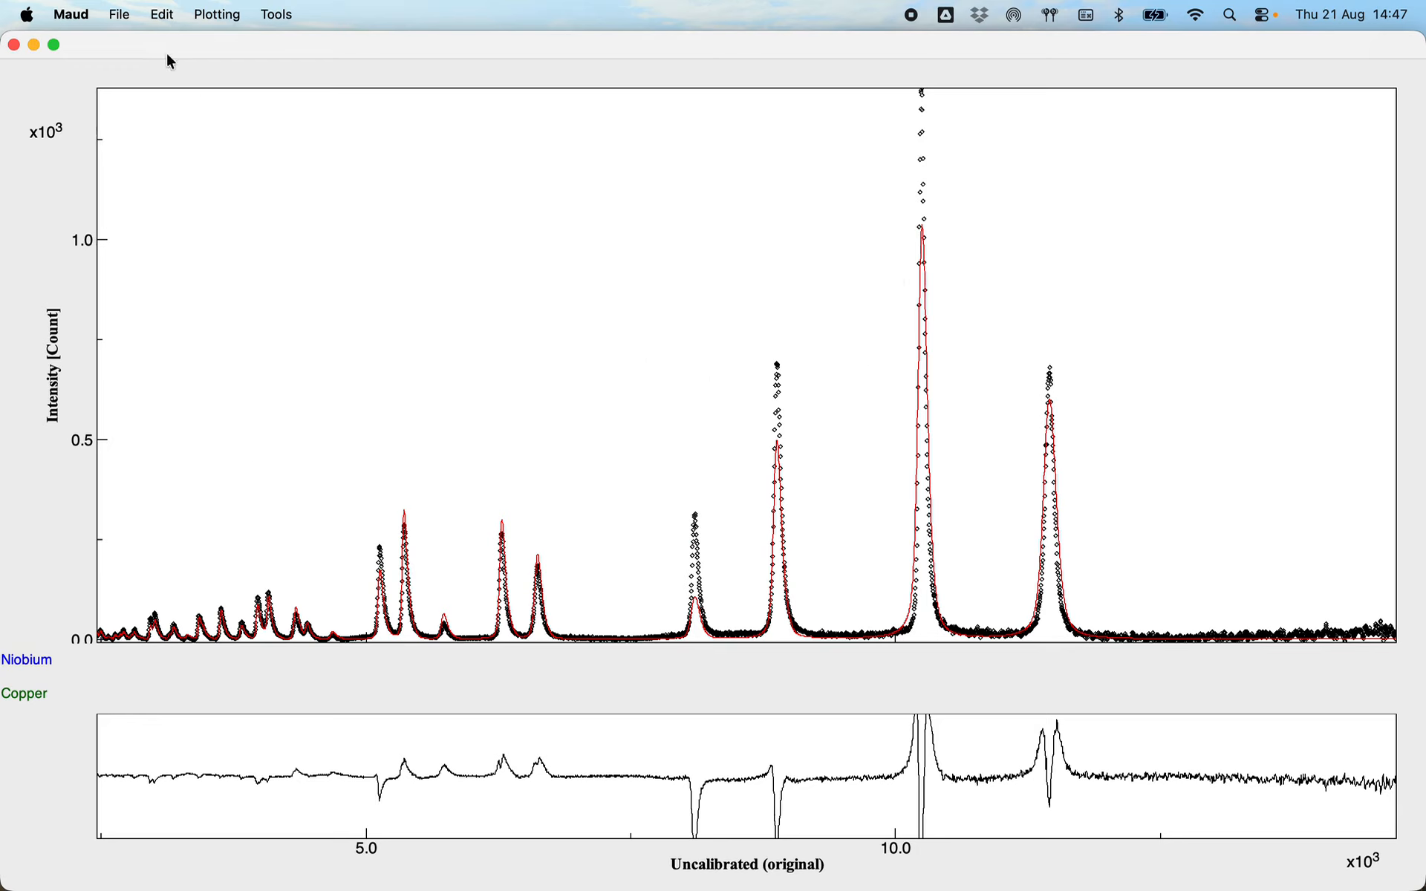
pyautogui.click(225, 17)
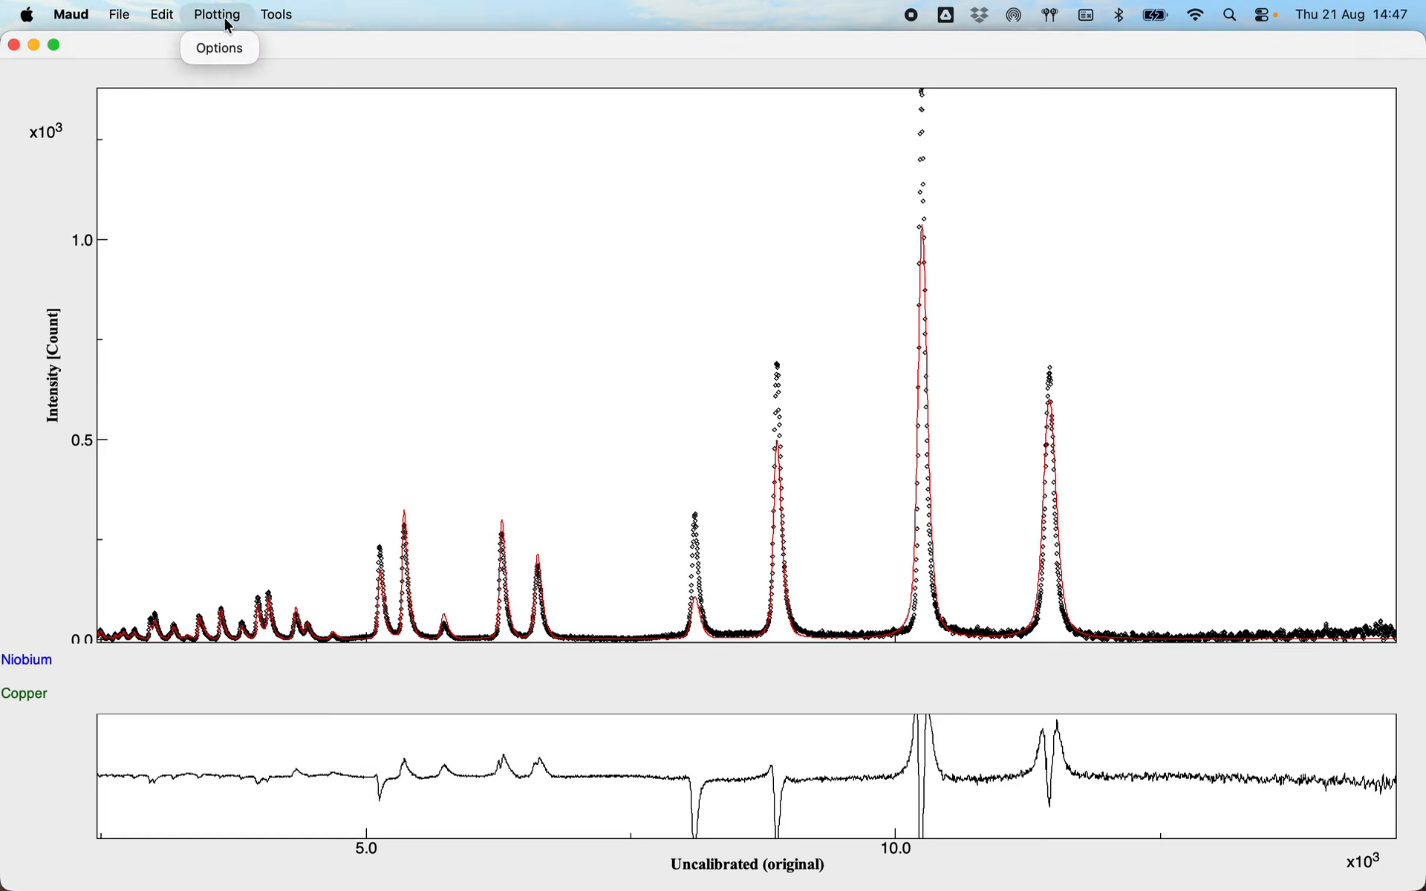
pyautogui.click(225, 16)
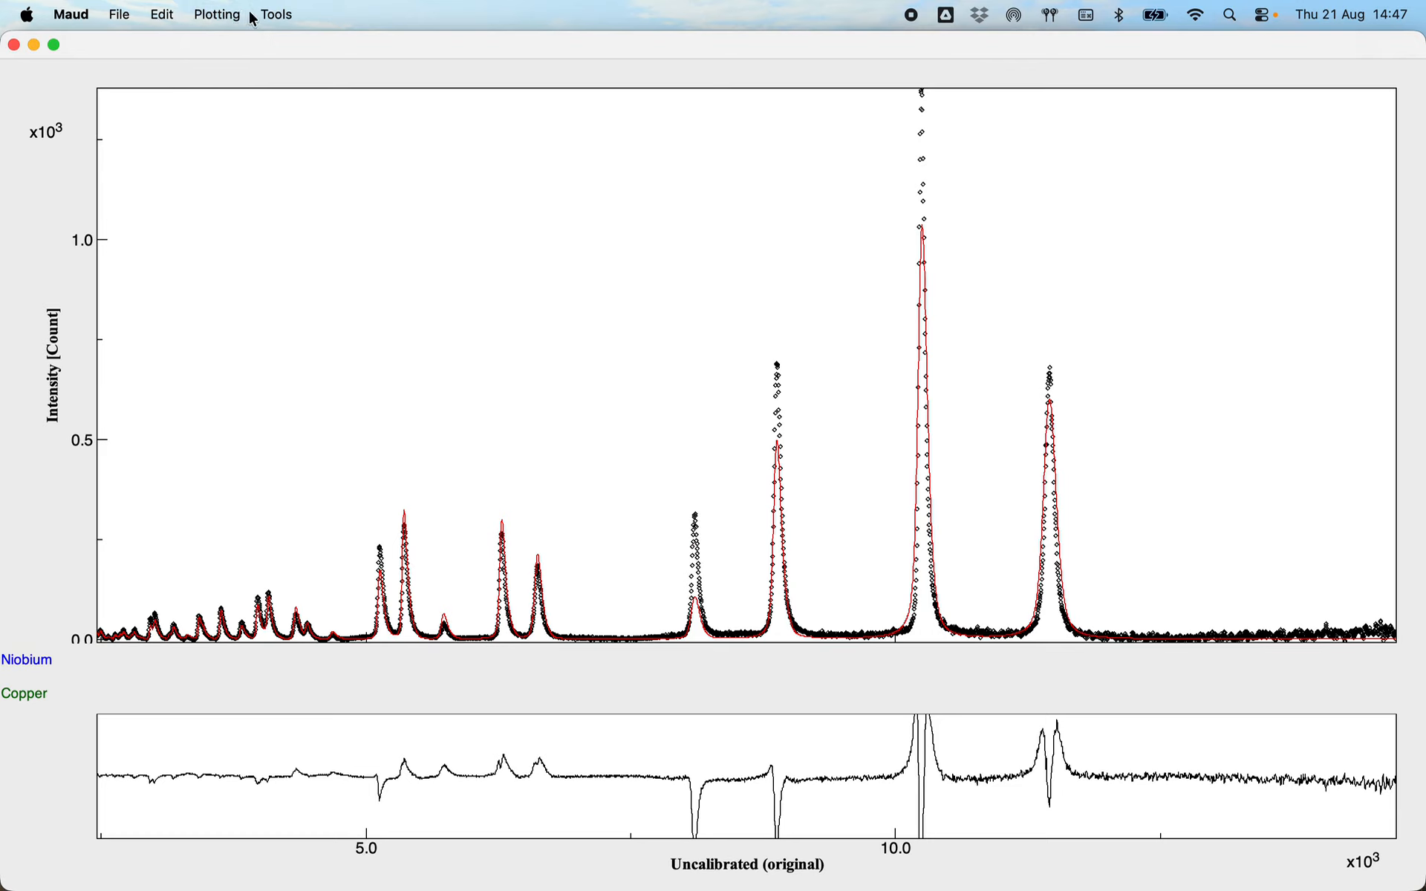
pyautogui.click(276, 15)
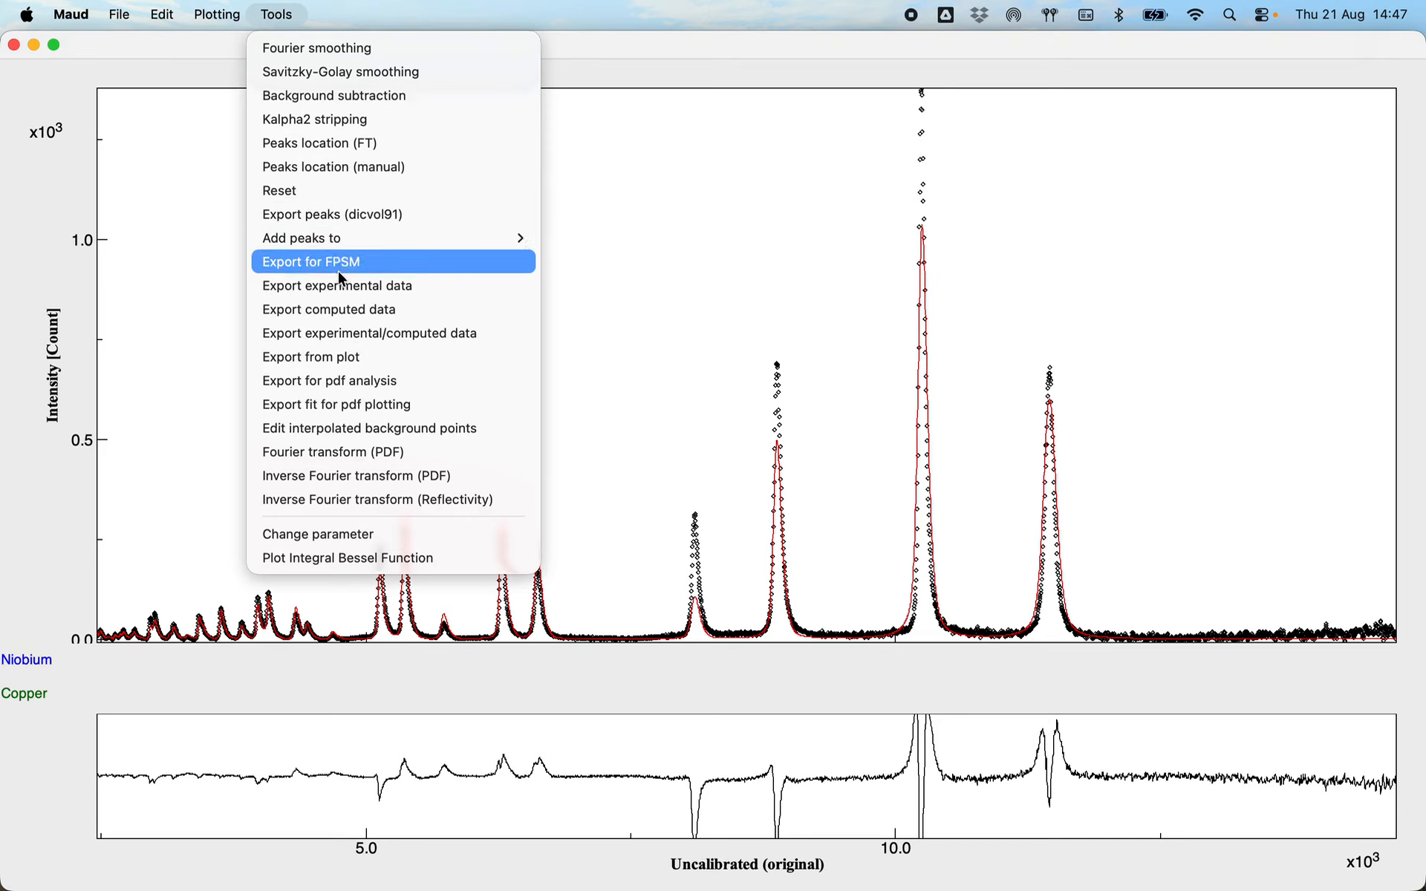
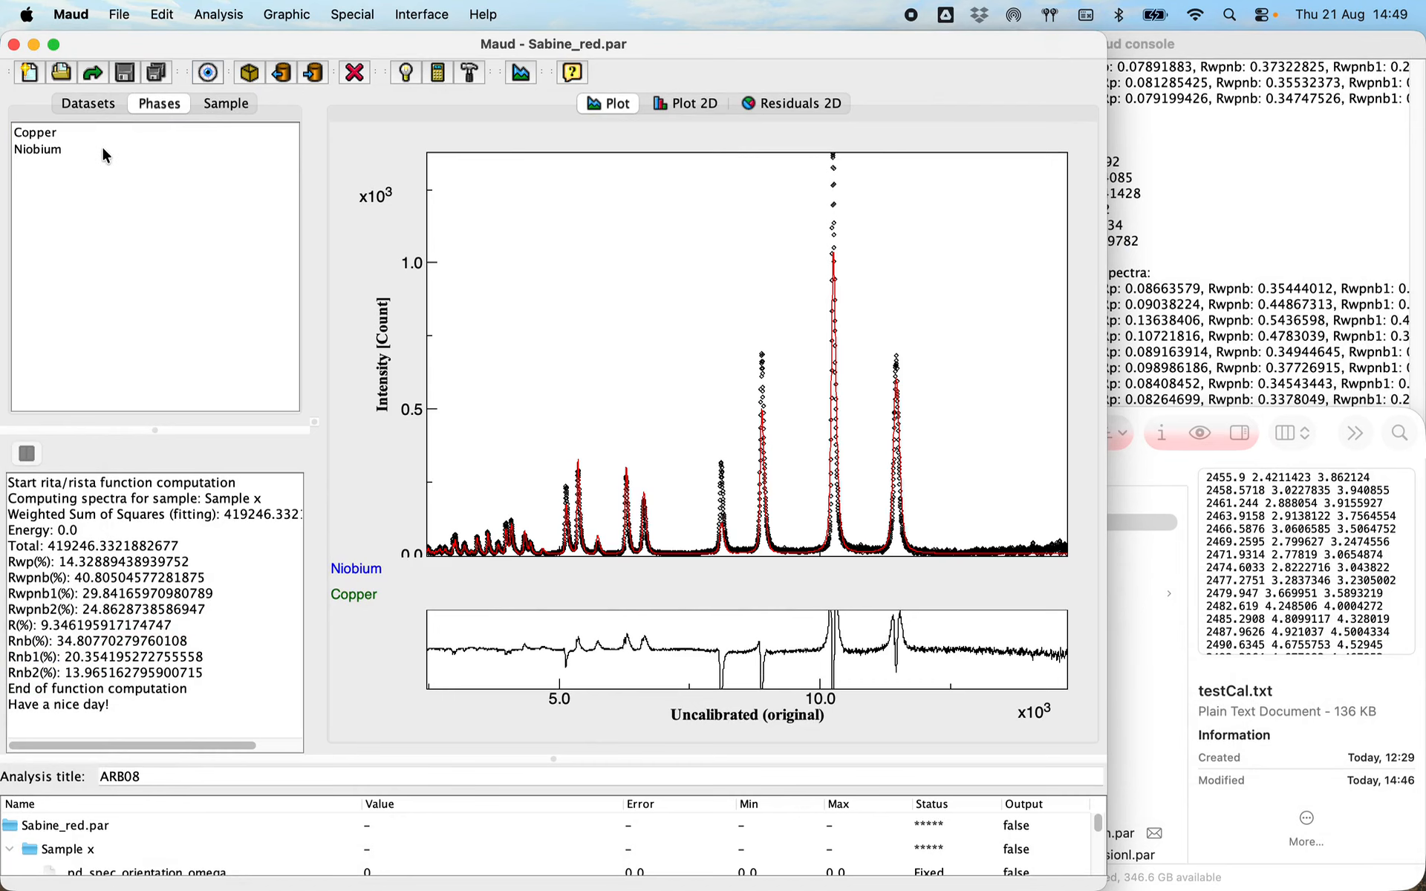
# Open the Copper phase and examine the crystallite size and microstrain of its isotropic size-strain model.
pyautogui.click(101, 148)
pyautogui.click(101, 134)
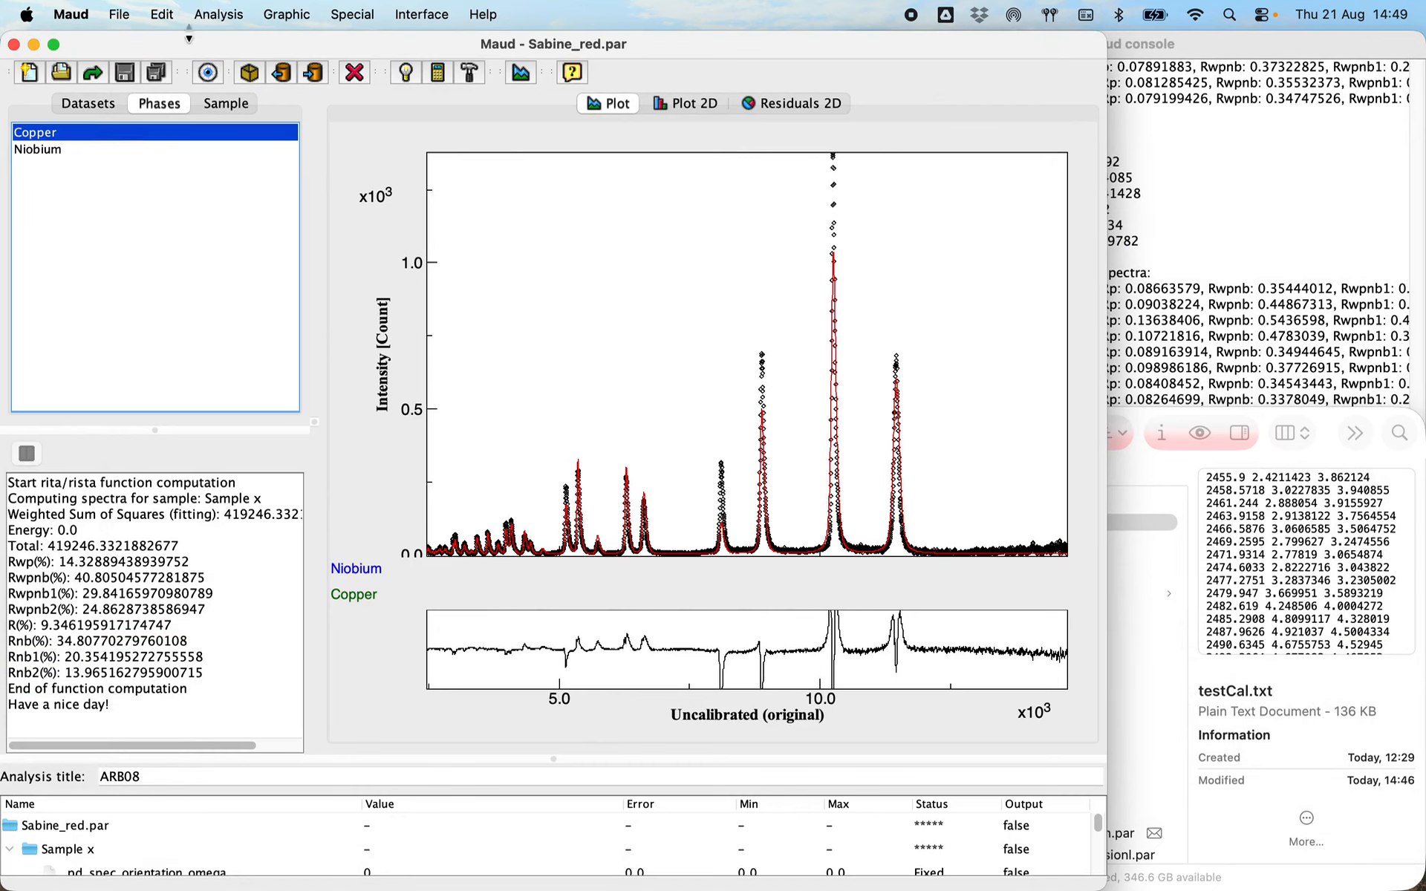
pyautogui.click(208, 72)
pyautogui.moveTo(618, 239); pyautogui.dragTo(491, 171)
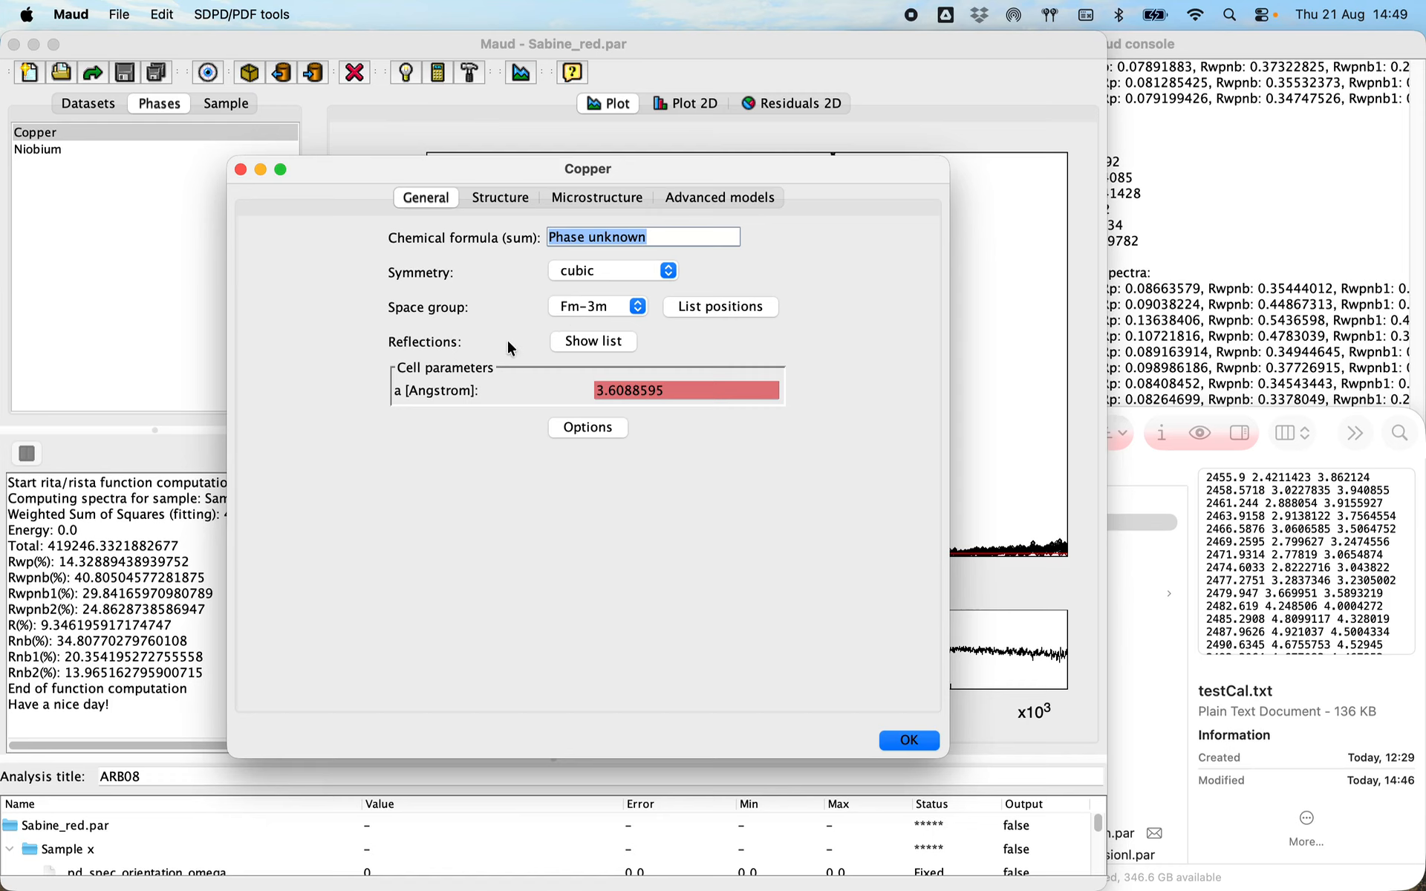
pyautogui.click(597, 194)
pyautogui.click(749, 285)
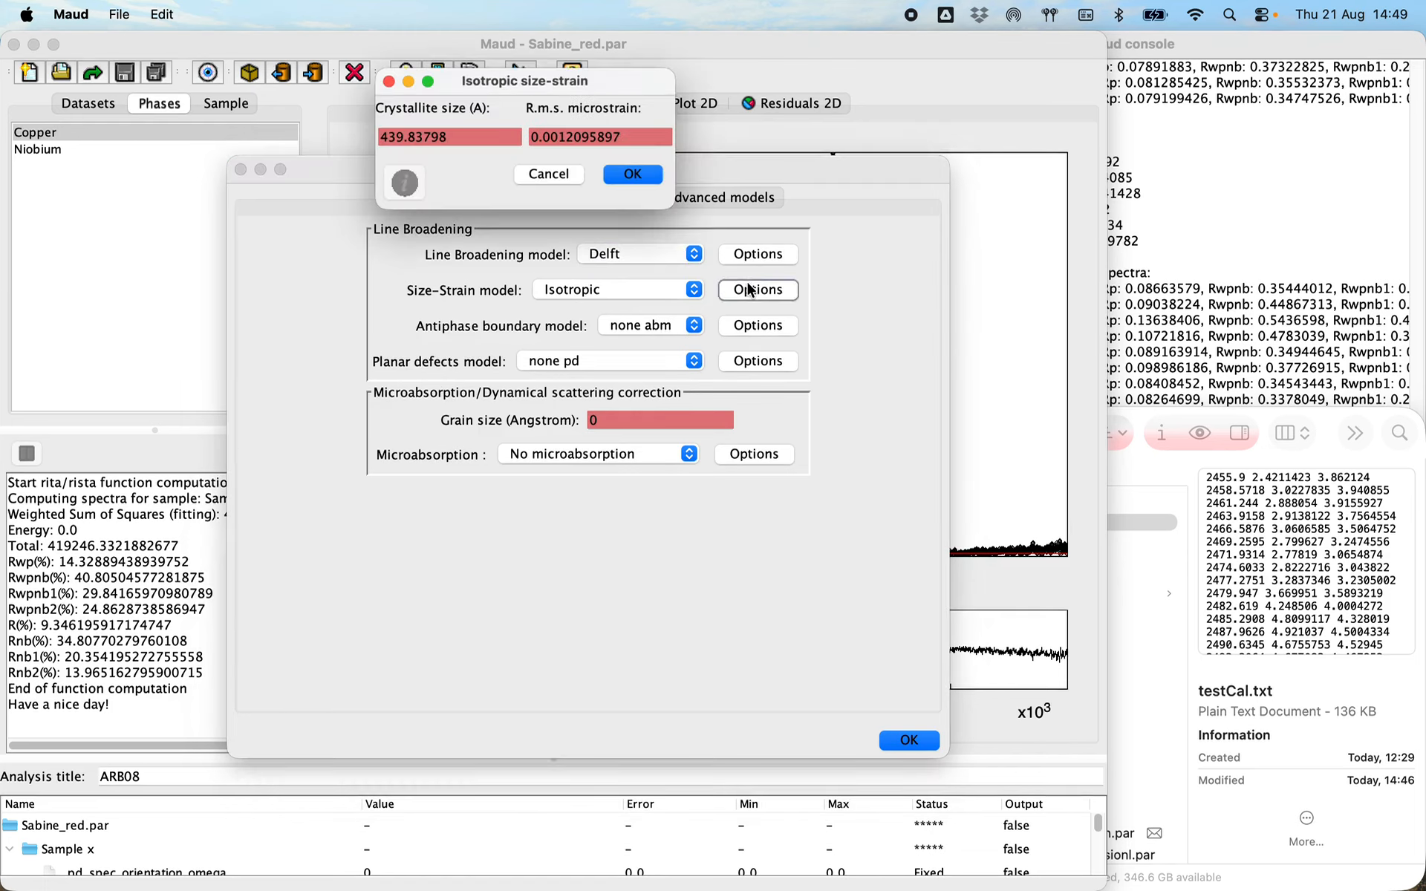
pyautogui.click(549, 176)
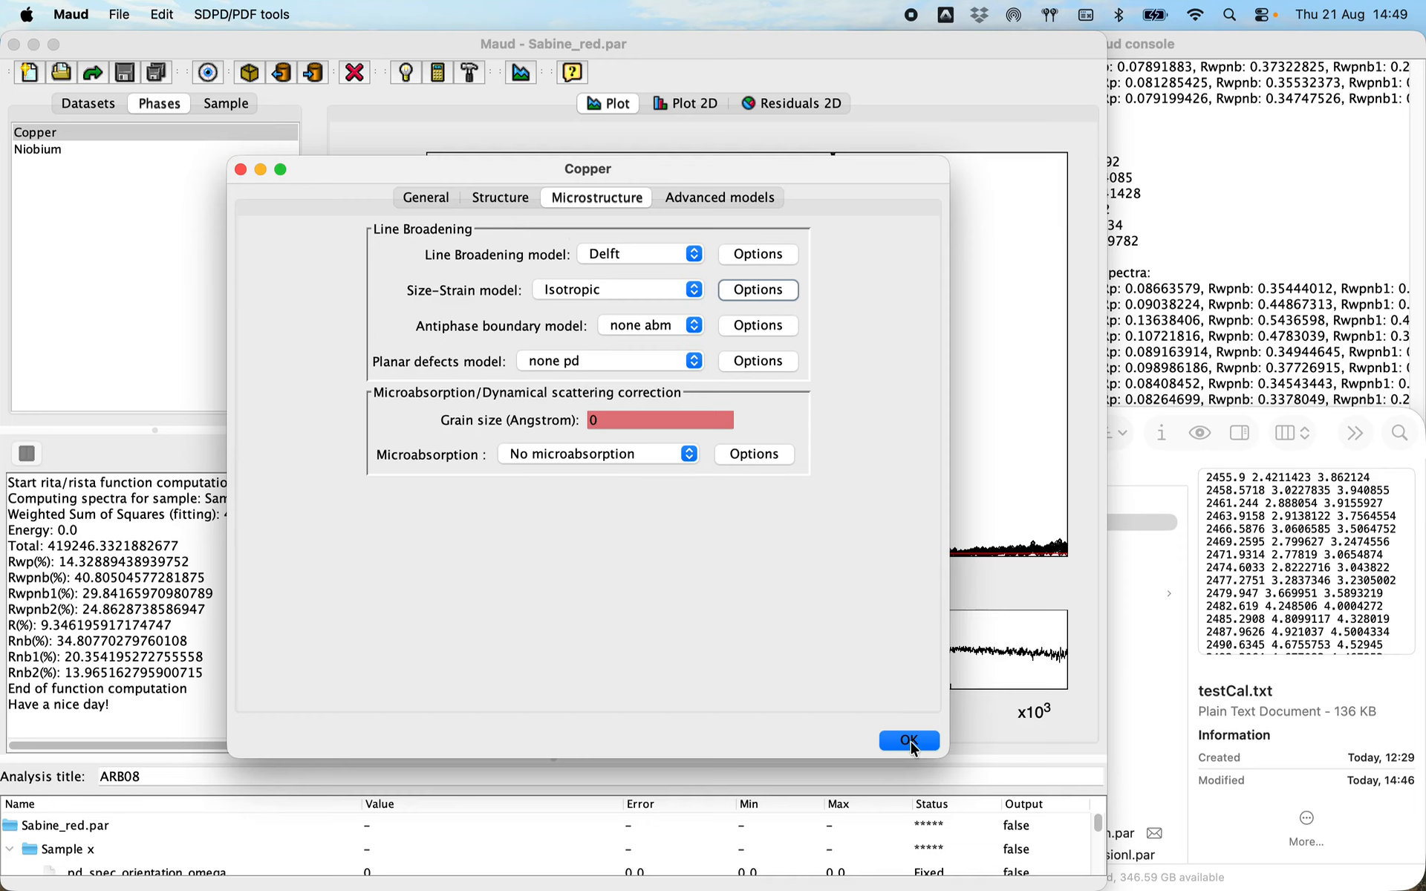
# Open the G(r) PDF calculation for the Copper phase, look through its radiation choices, and cancel it.
pyautogui.click(425, 199)
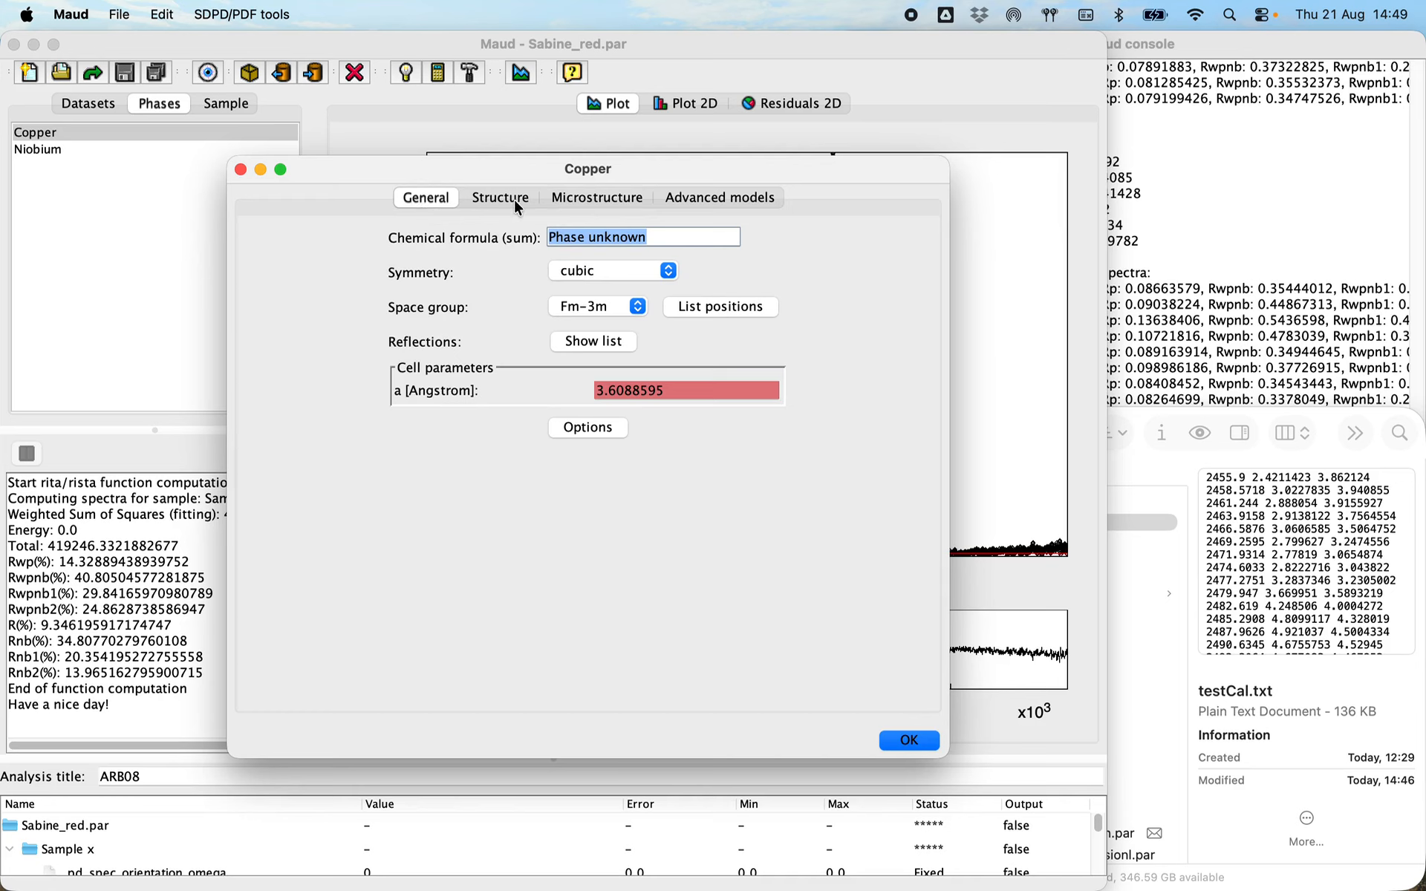
pyautogui.click(250, 17)
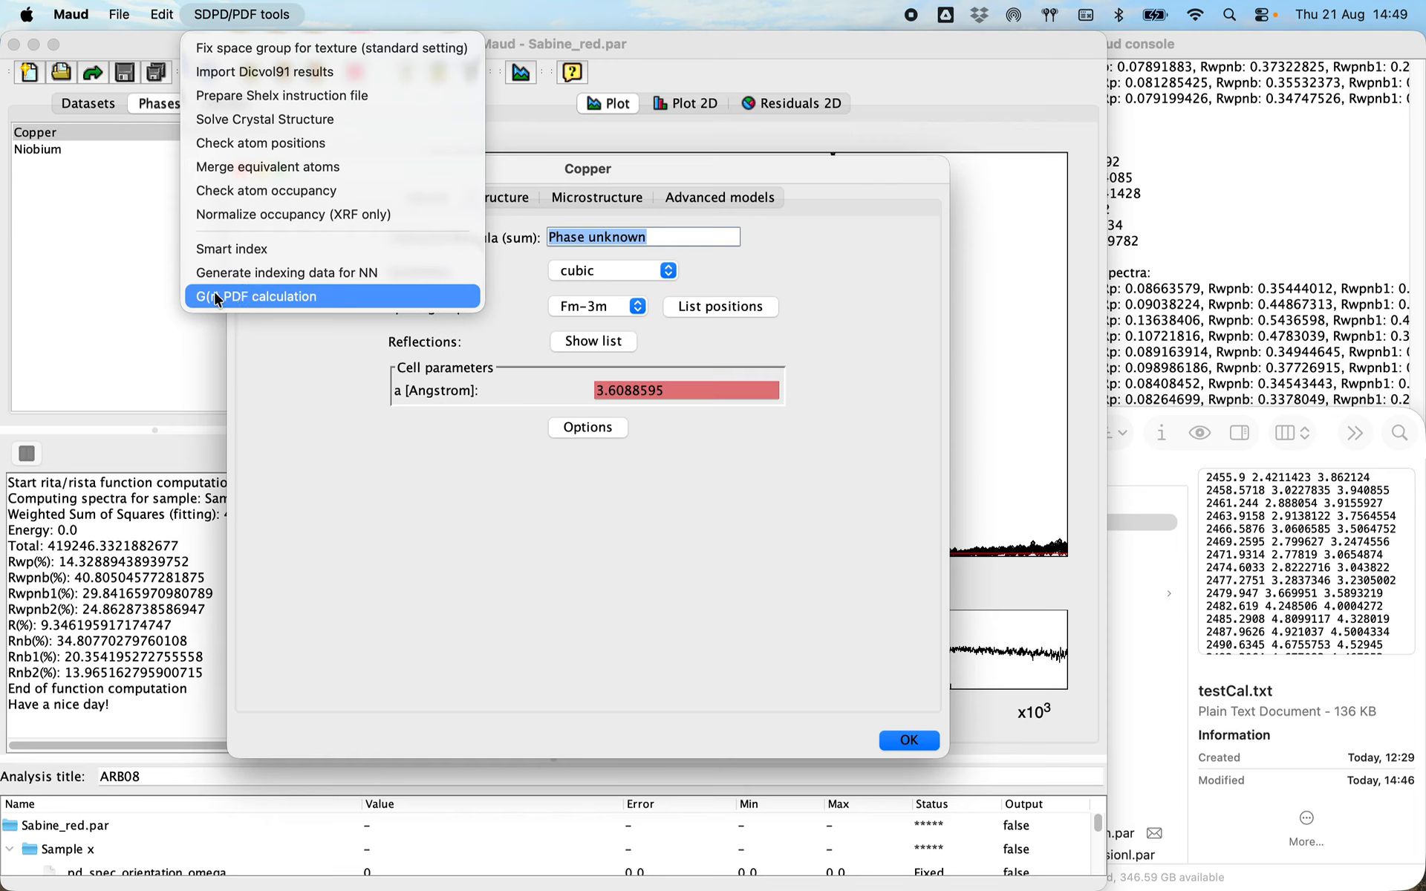
pyautogui.click(237, 299)
pyautogui.click(230, 297)
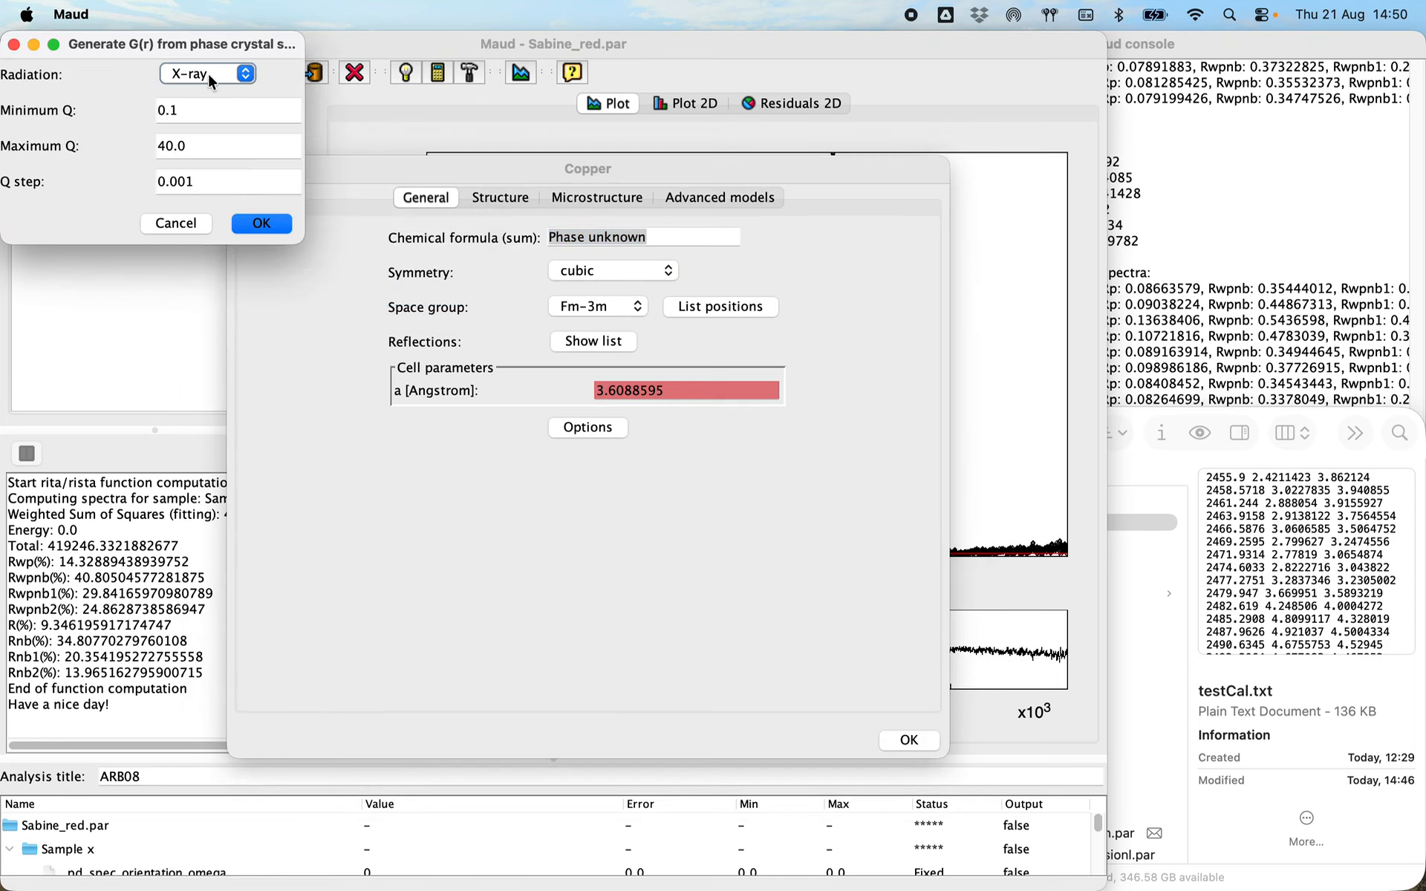
pyautogui.click(207, 72)
pyautogui.click(207, 90)
pyautogui.click(207, 78)
pyautogui.click(195, 51)
pyautogui.click(178, 226)
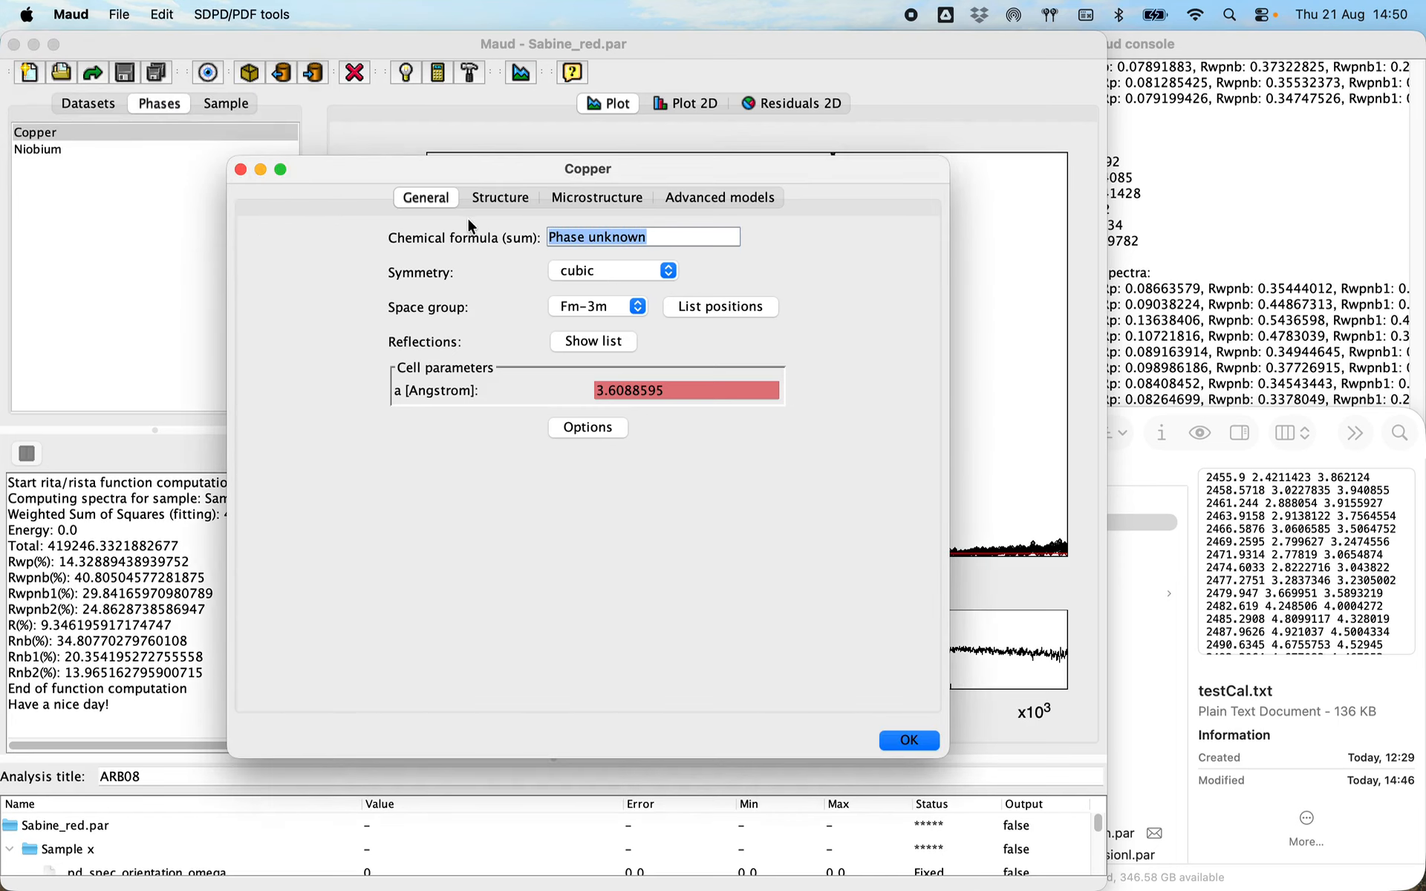
# Move the Copper phase window clear of the analysis lists and view its advanced models.
pyautogui.moveTo(516, 167); pyautogui.dragTo(942, 275)
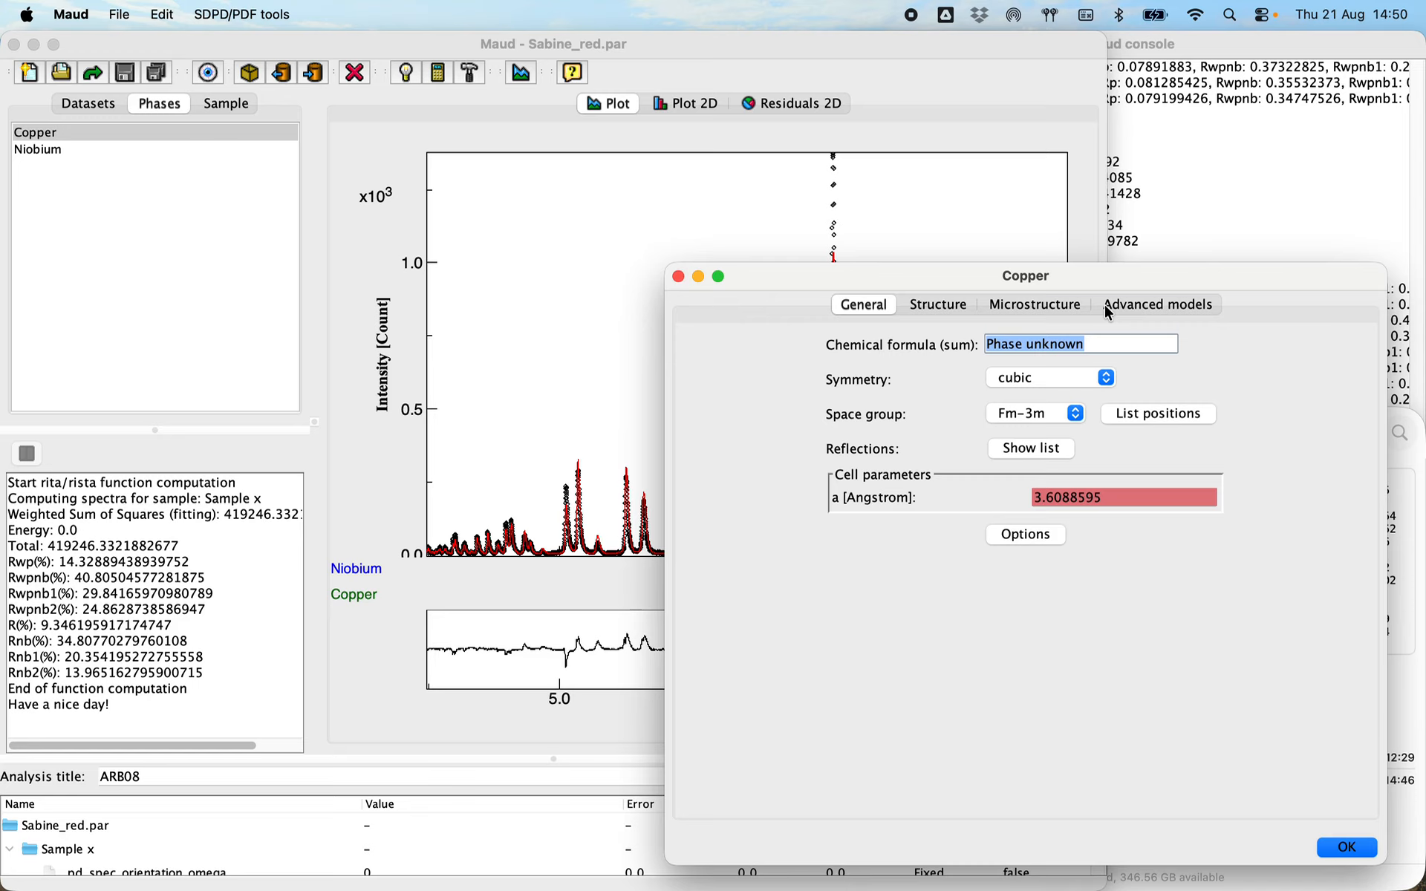
pyautogui.moveTo(1123, 282); pyautogui.dragTo(1063, 217)
pyautogui.click(1080, 244)
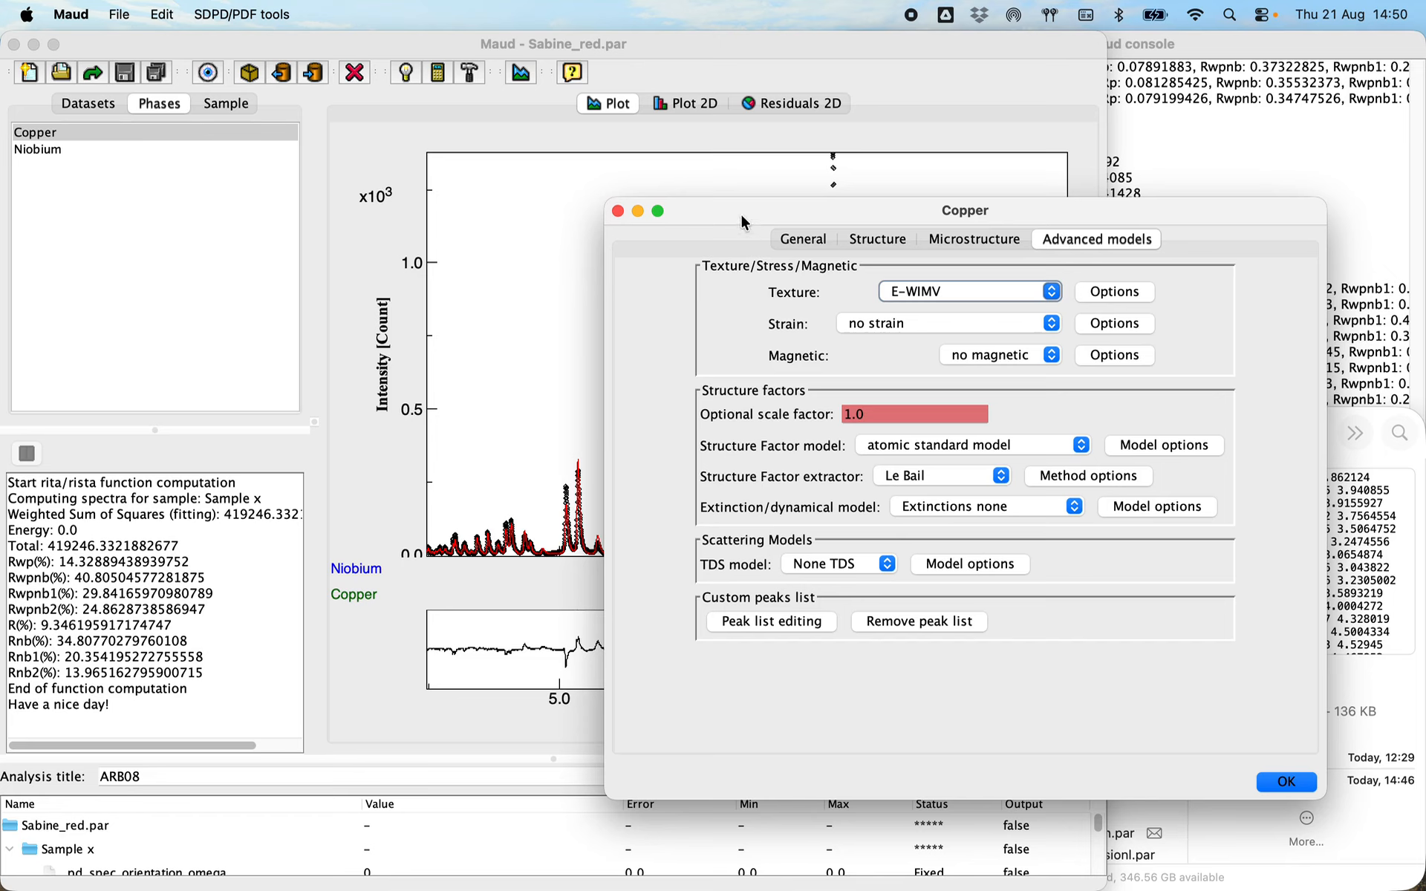
# Set the chemical formula of the Copper phase to Copper.
pyautogui.click(795, 242)
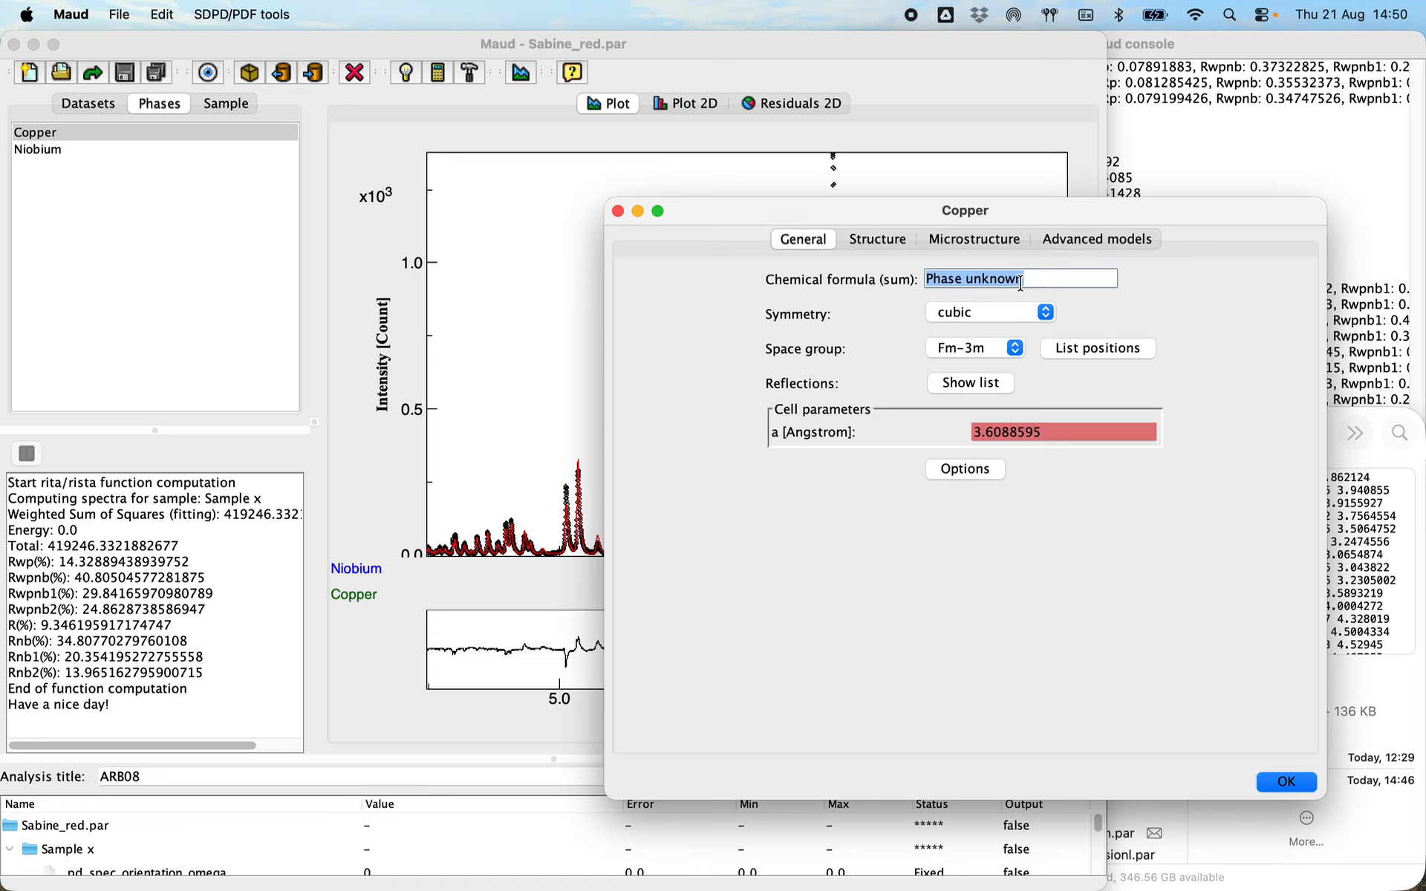
pyautogui.write('Cu')
pyautogui.press('BackSpace')
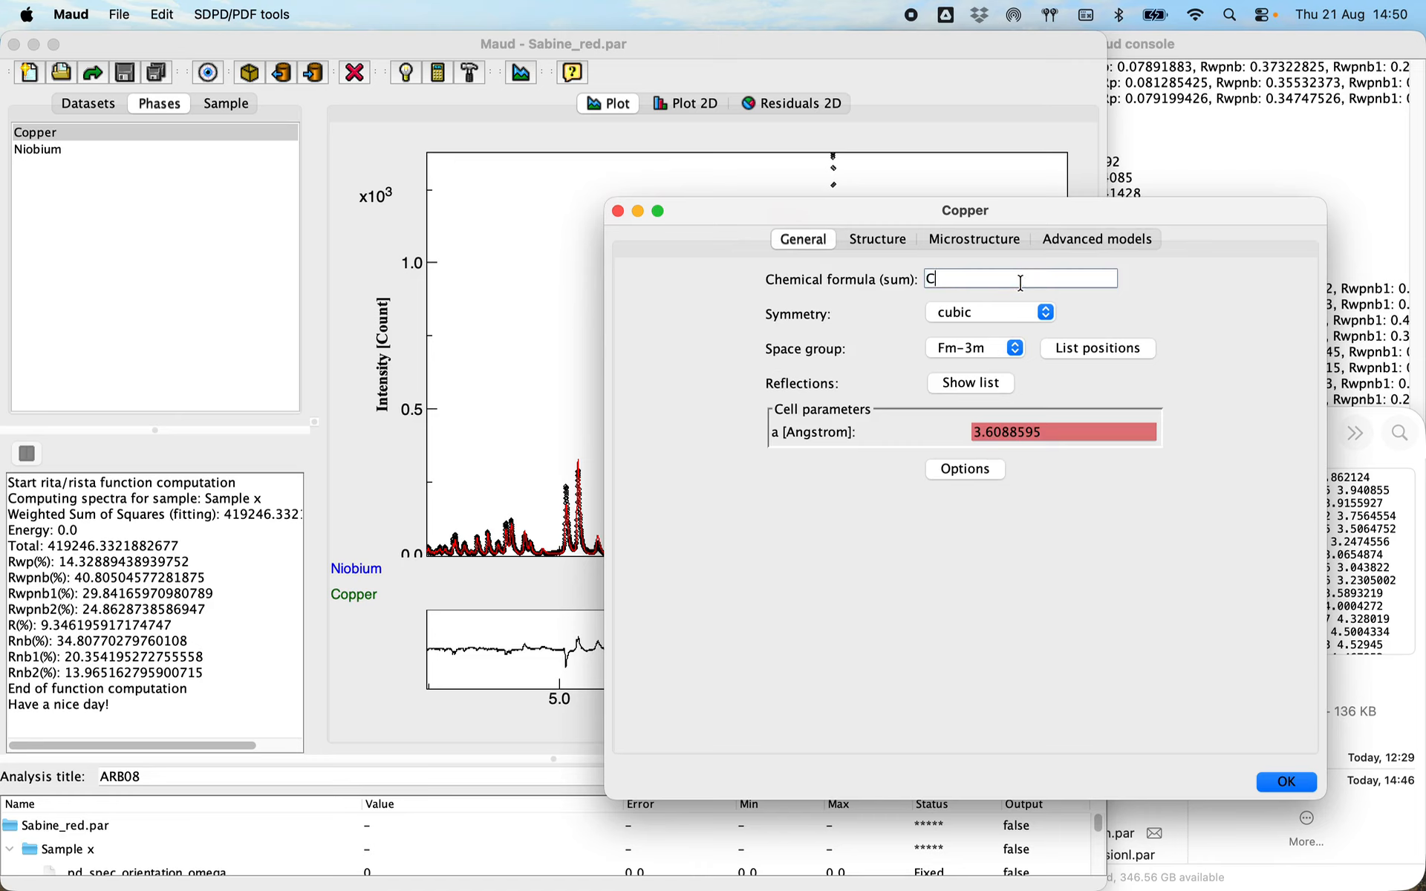
pyautogui.write('opper')
# Set the Copper phase's extinction/dynamical model to Sabine Extinction Model, check its model options, and accept the phase settings.
pyautogui.click(1072, 241)
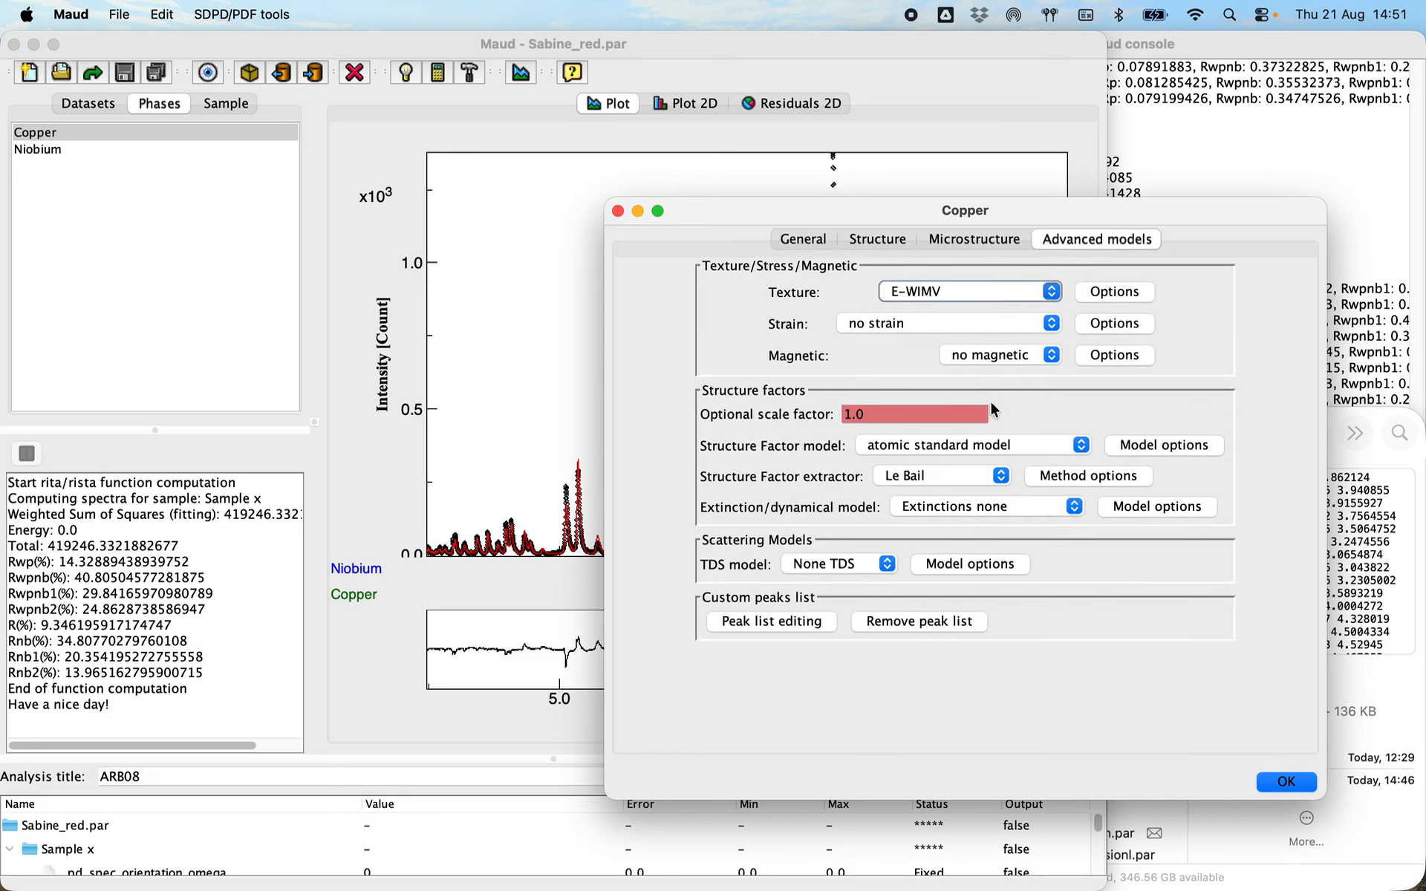
pyautogui.click(955, 505)
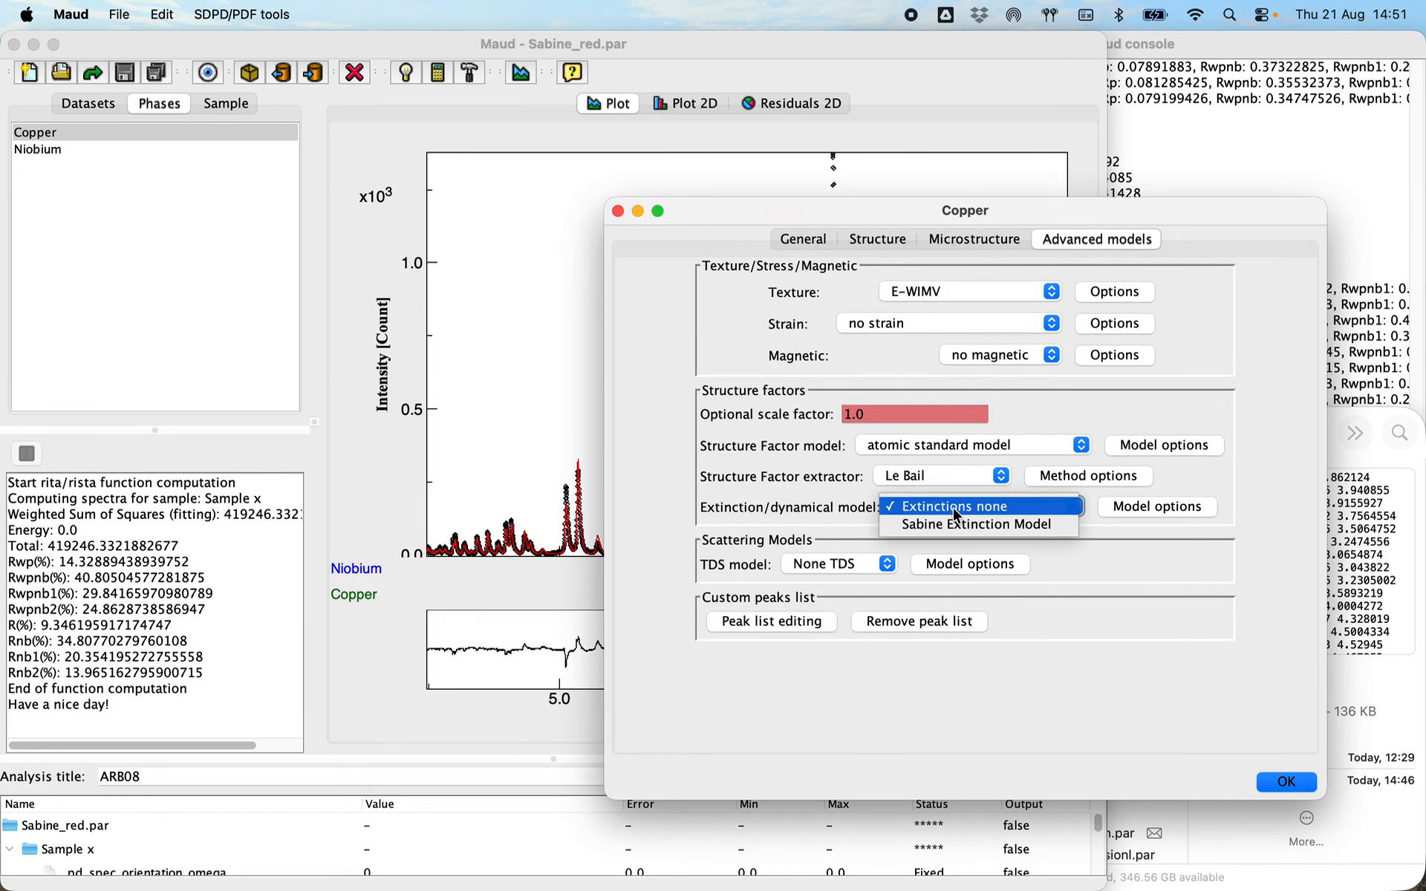
pyautogui.click(841, 511)
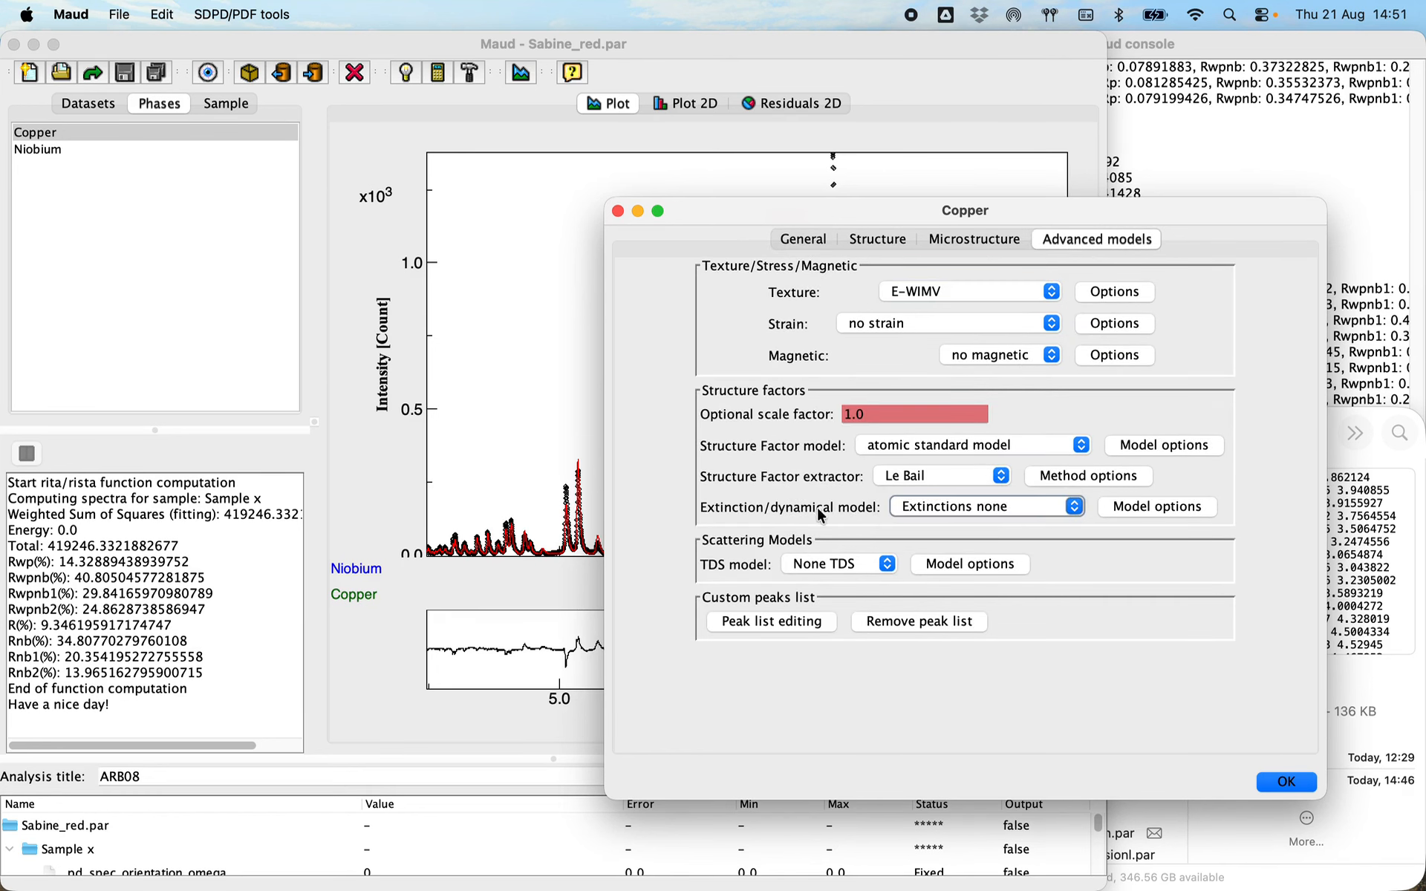
pyautogui.click(956, 505)
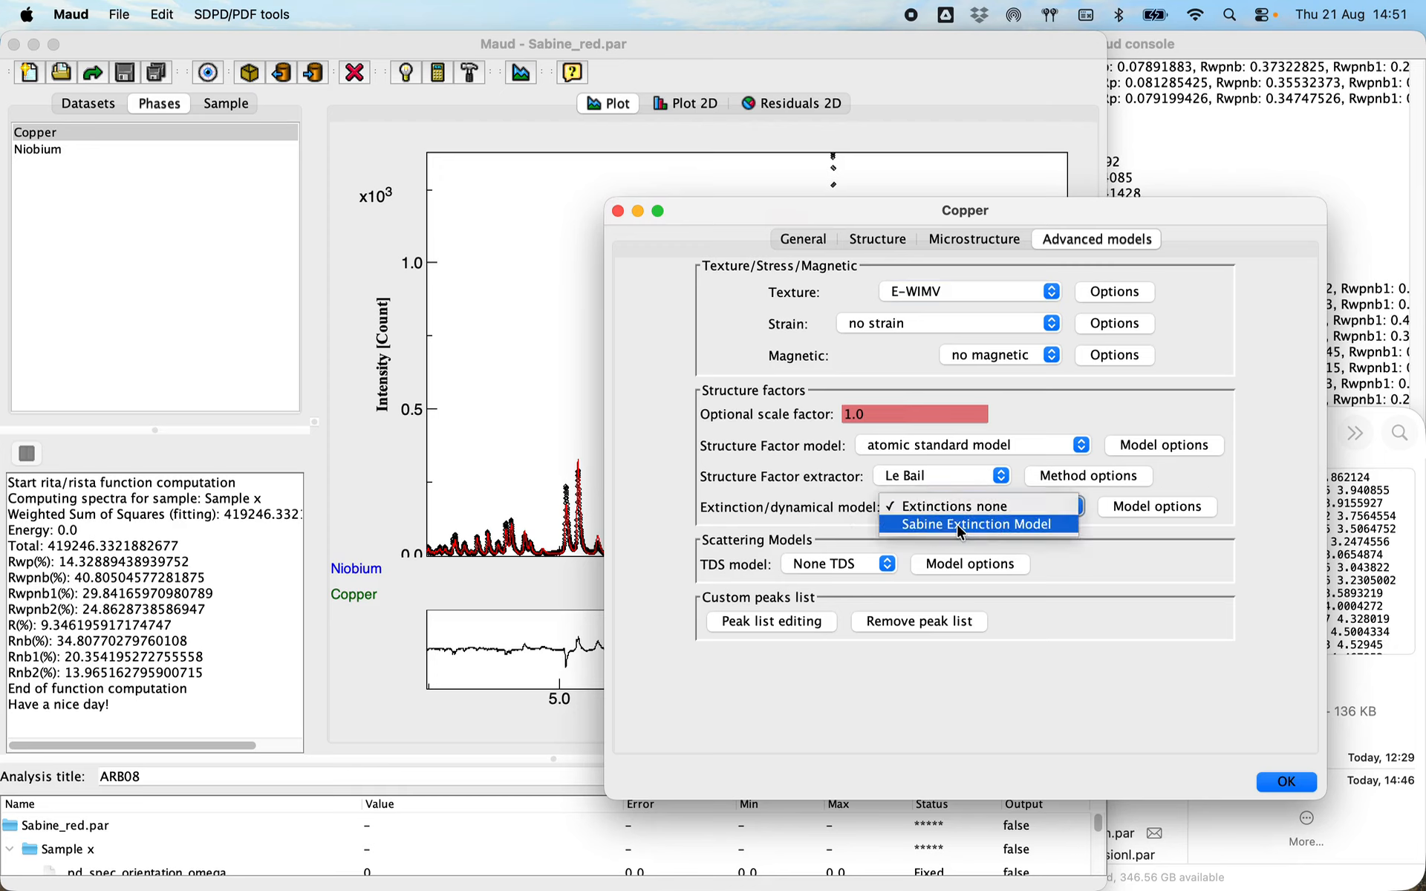
pyautogui.click(956, 524)
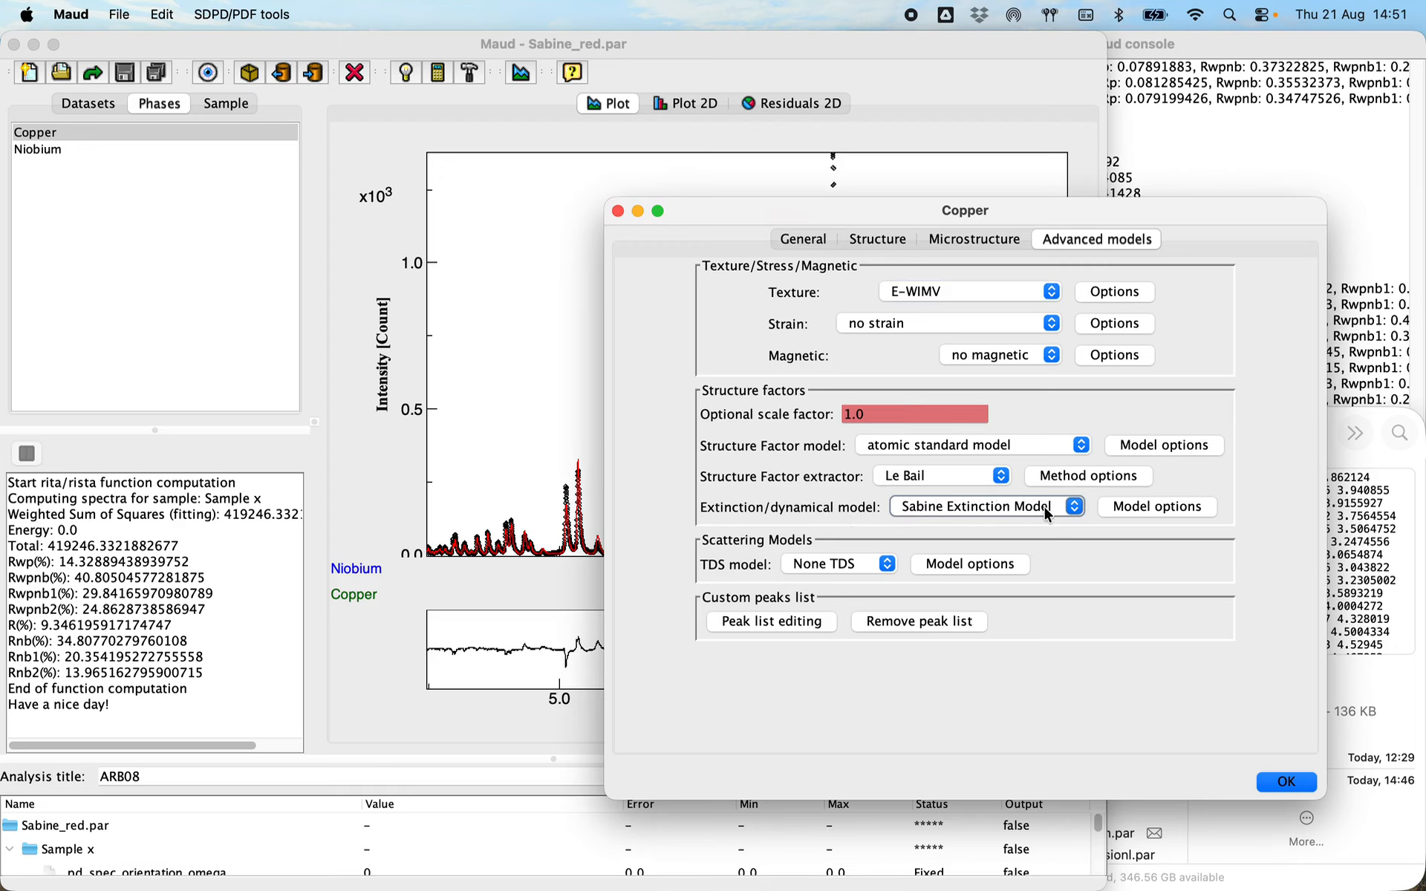
pyautogui.click(1156, 506)
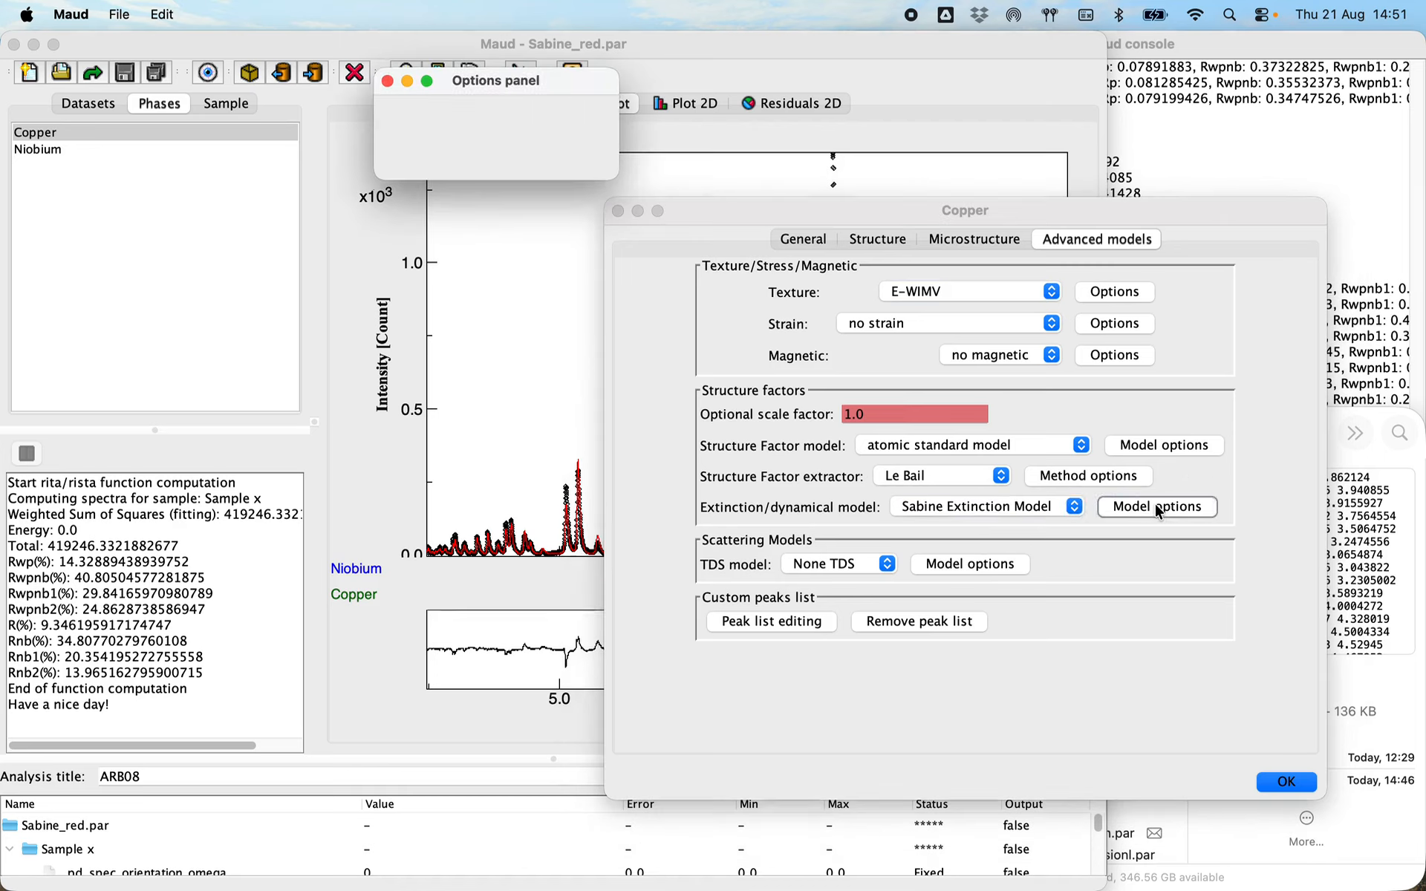
pyautogui.click(578, 145)
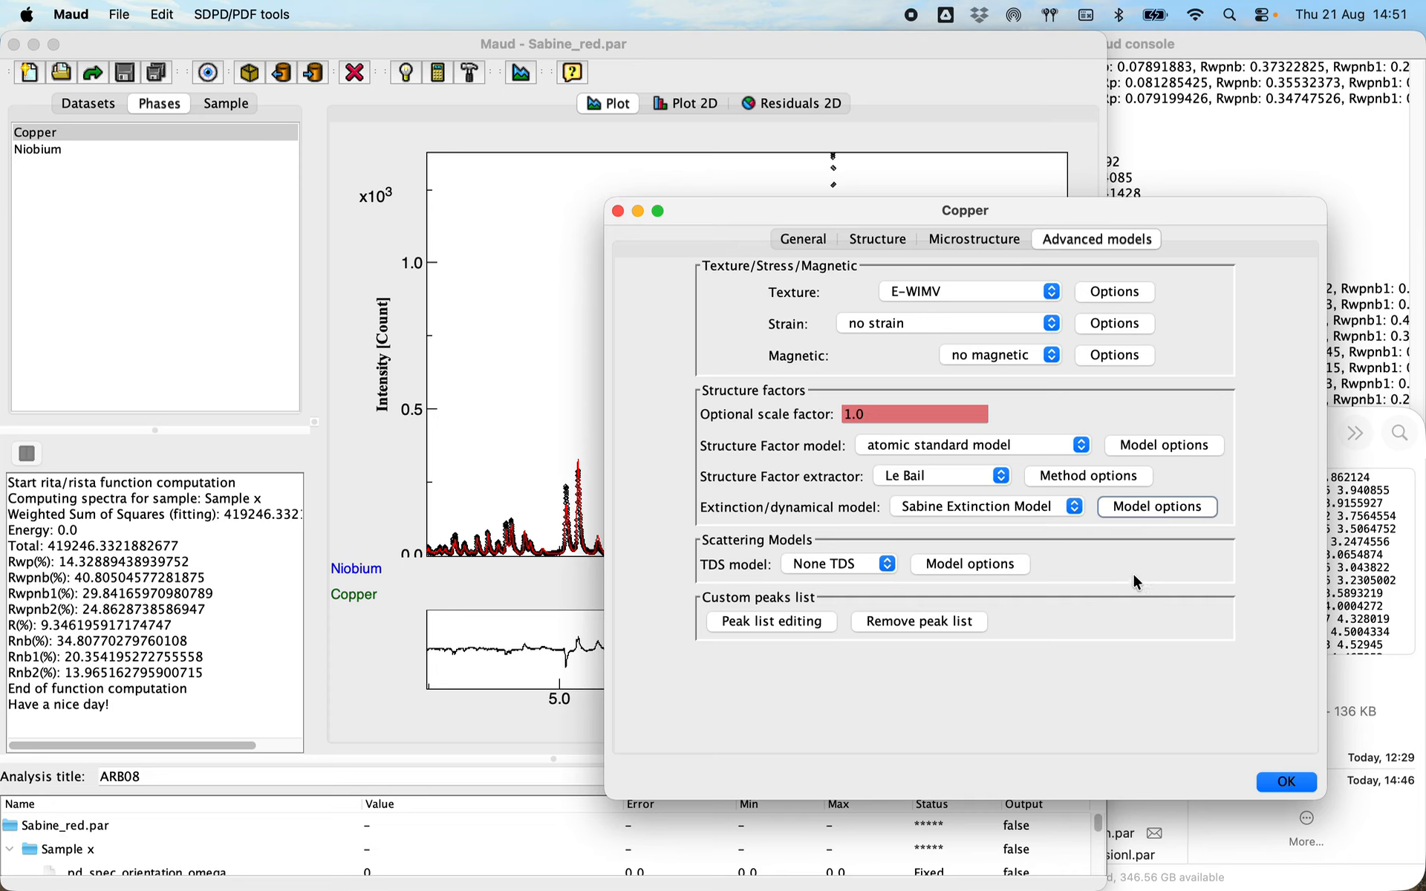
pyautogui.click(1285, 783)
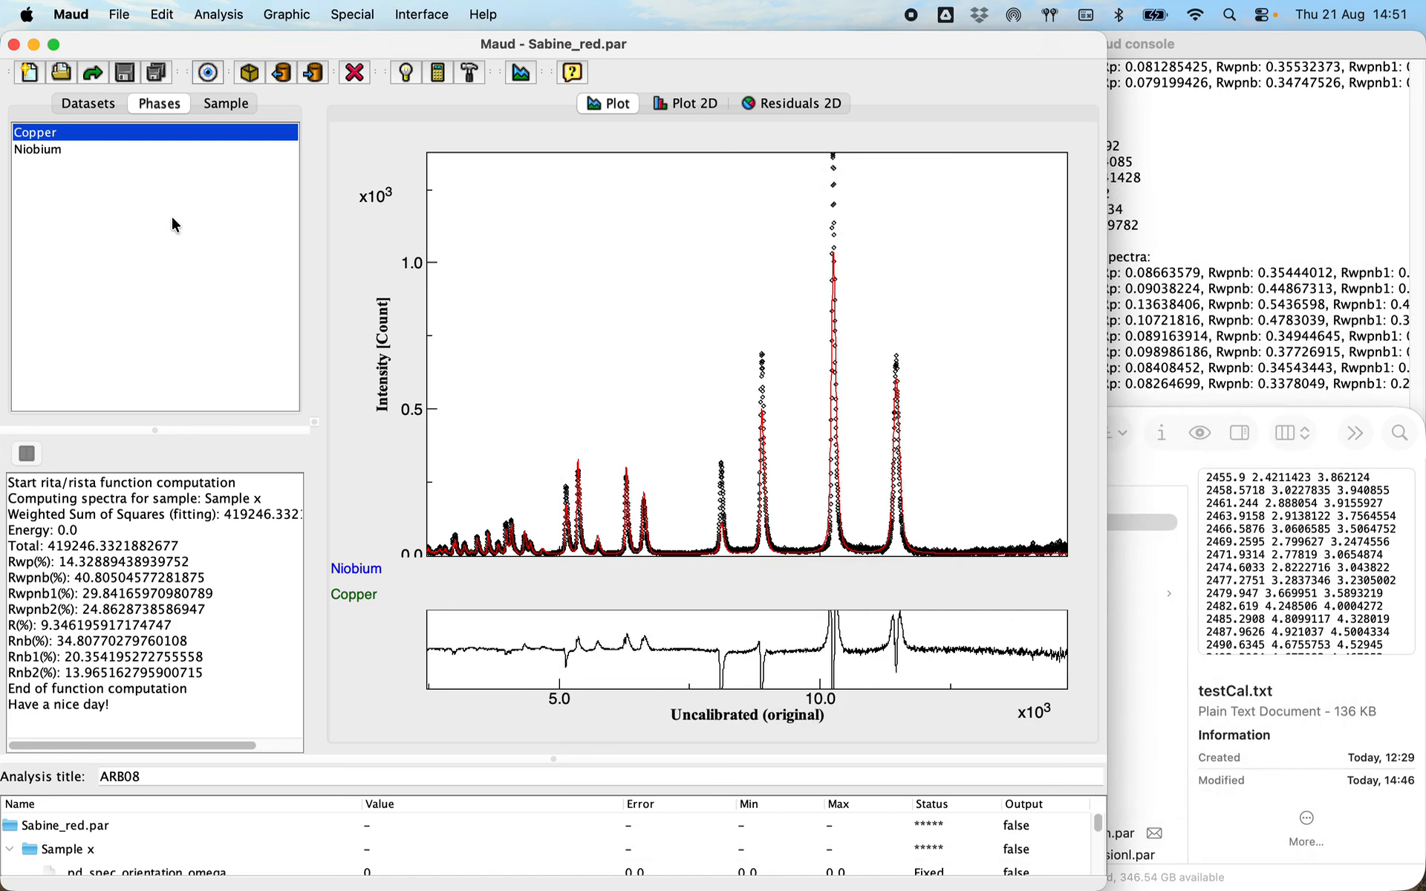
# Expand the full parameter list, collapse the Bank144 datasets to locate Copper's Sabine extinction coefficient, and close the list.
pyautogui.click(218, 15)
pyautogui.click(222, 96)
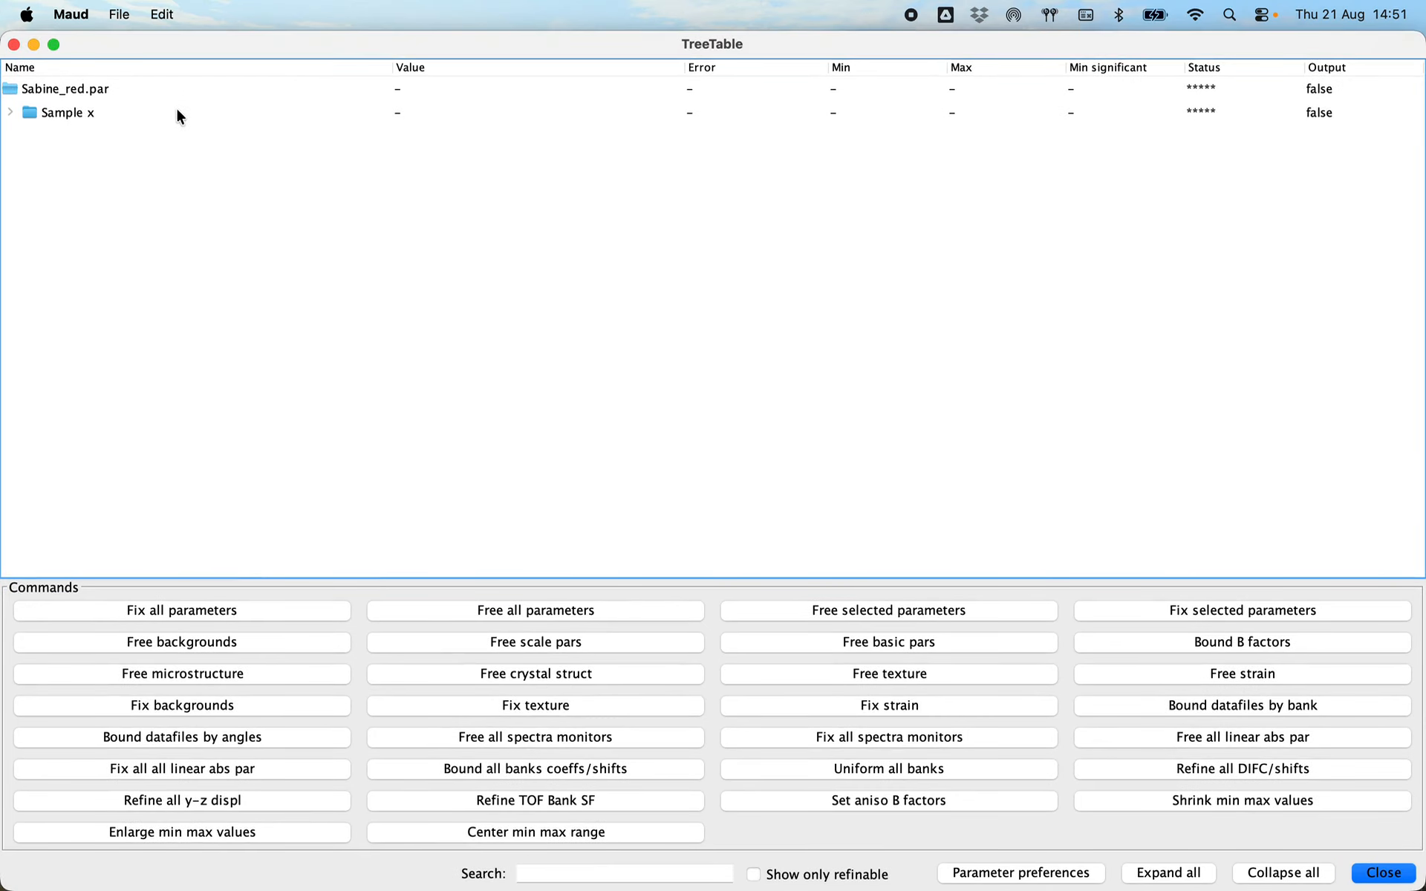
pyautogui.click(1163, 876)
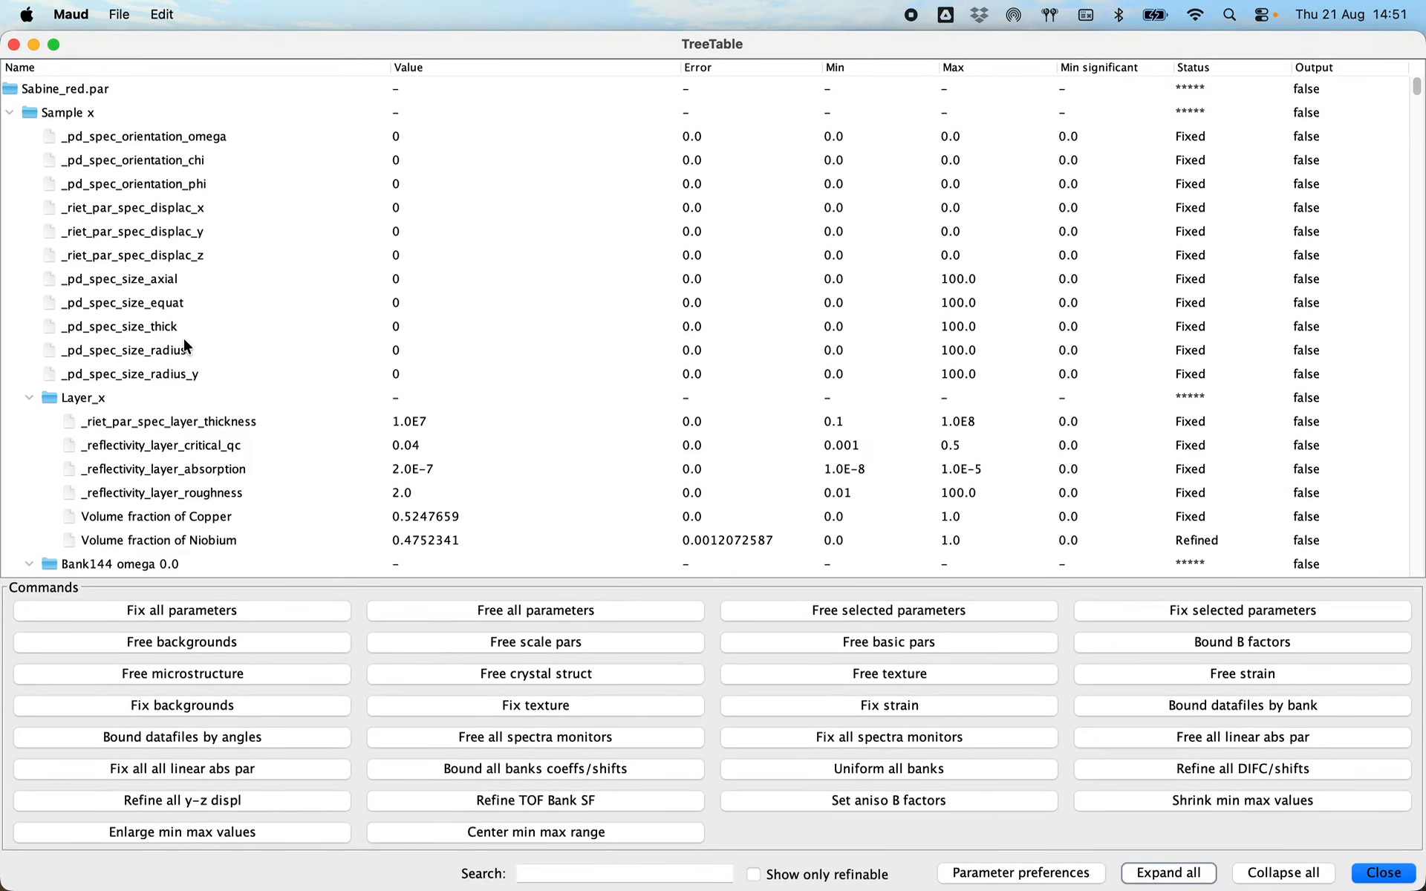
pyautogui.scroll(-1, 184, 343)
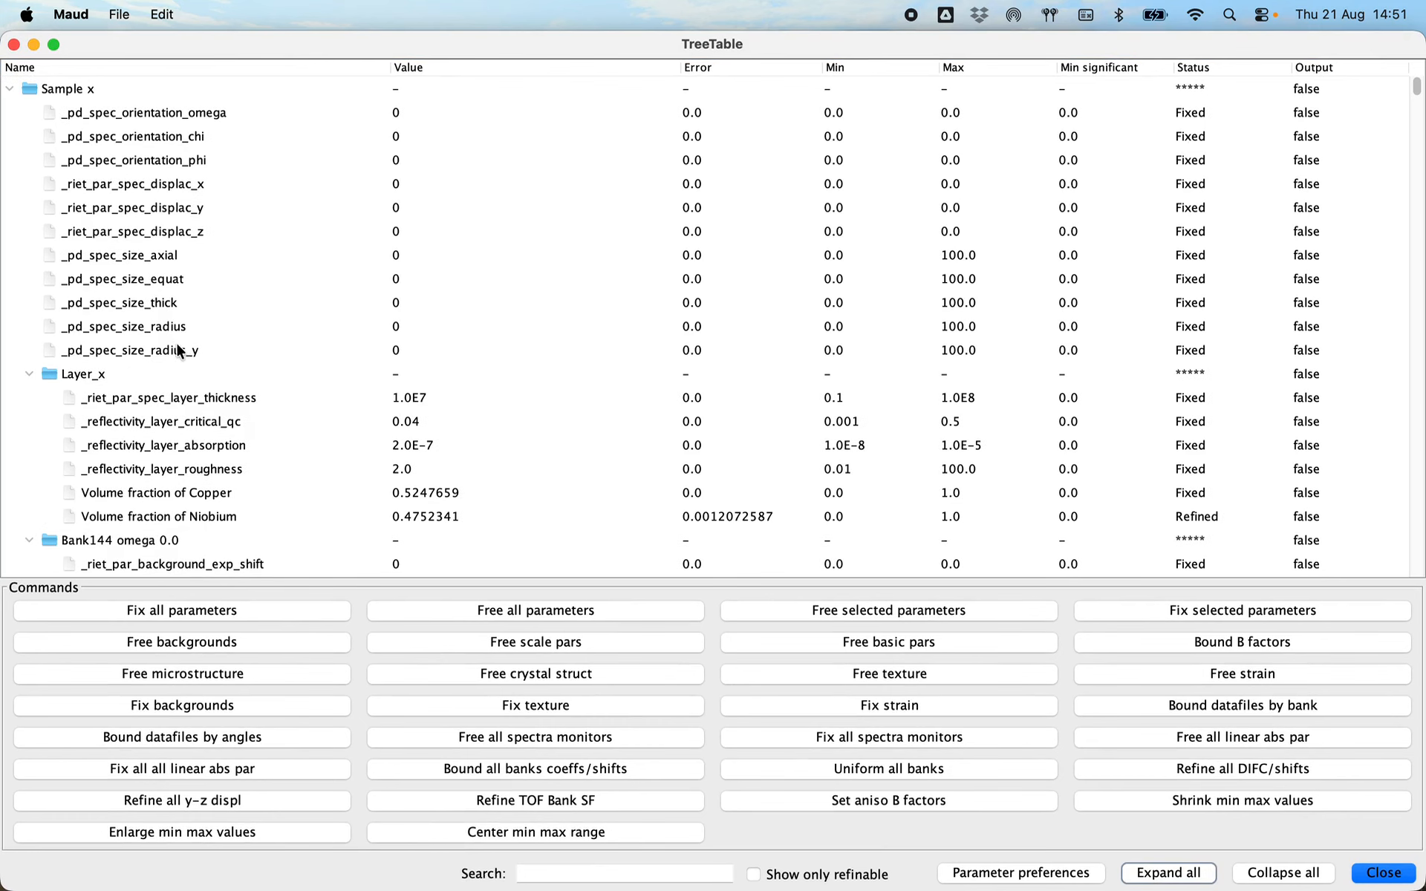
pyautogui.scroll(-6, 171, 344)
pyautogui.click(29, 393)
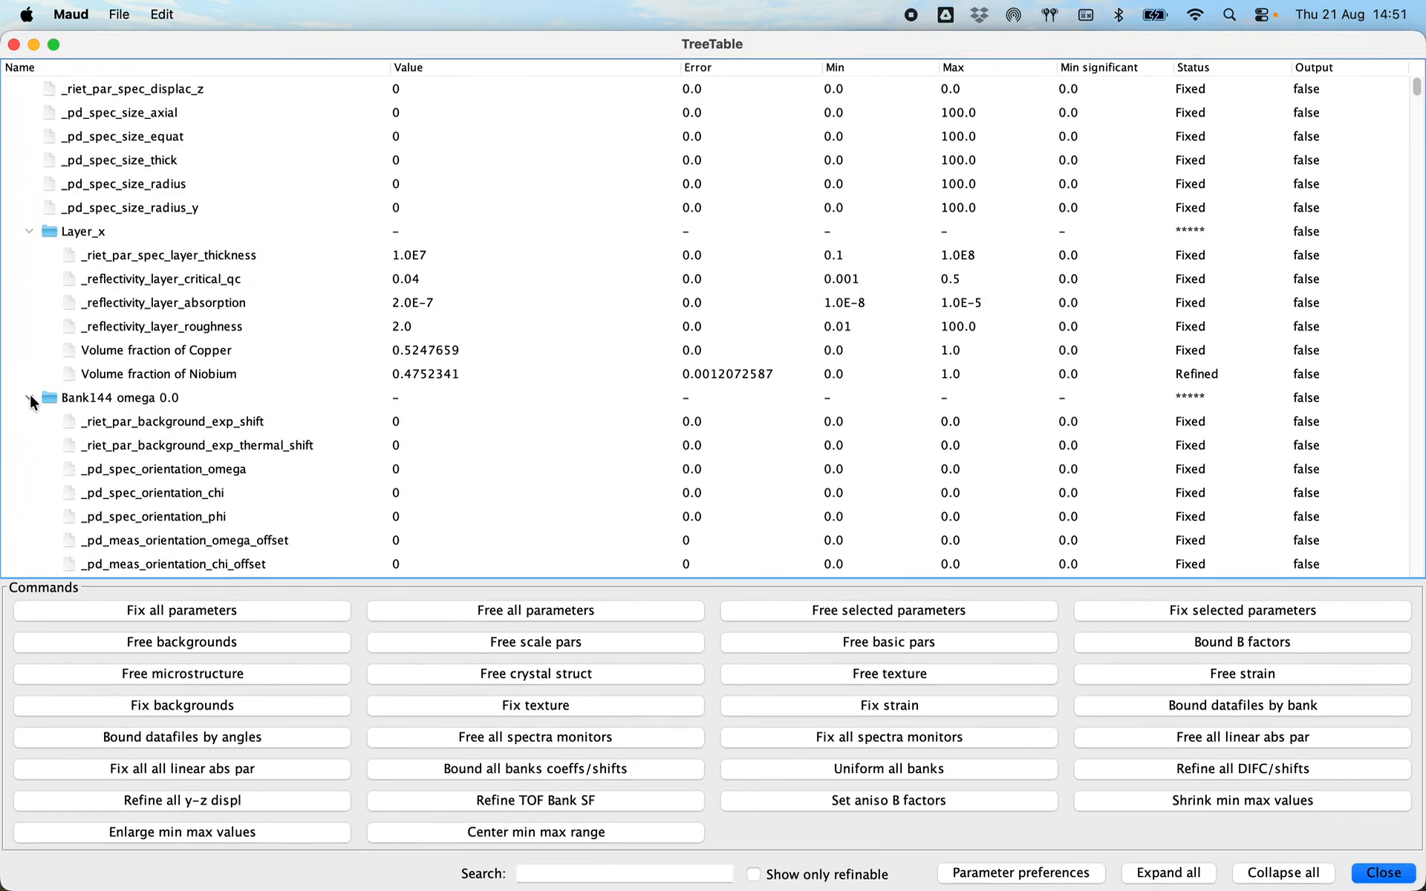
pyautogui.click(28, 421)
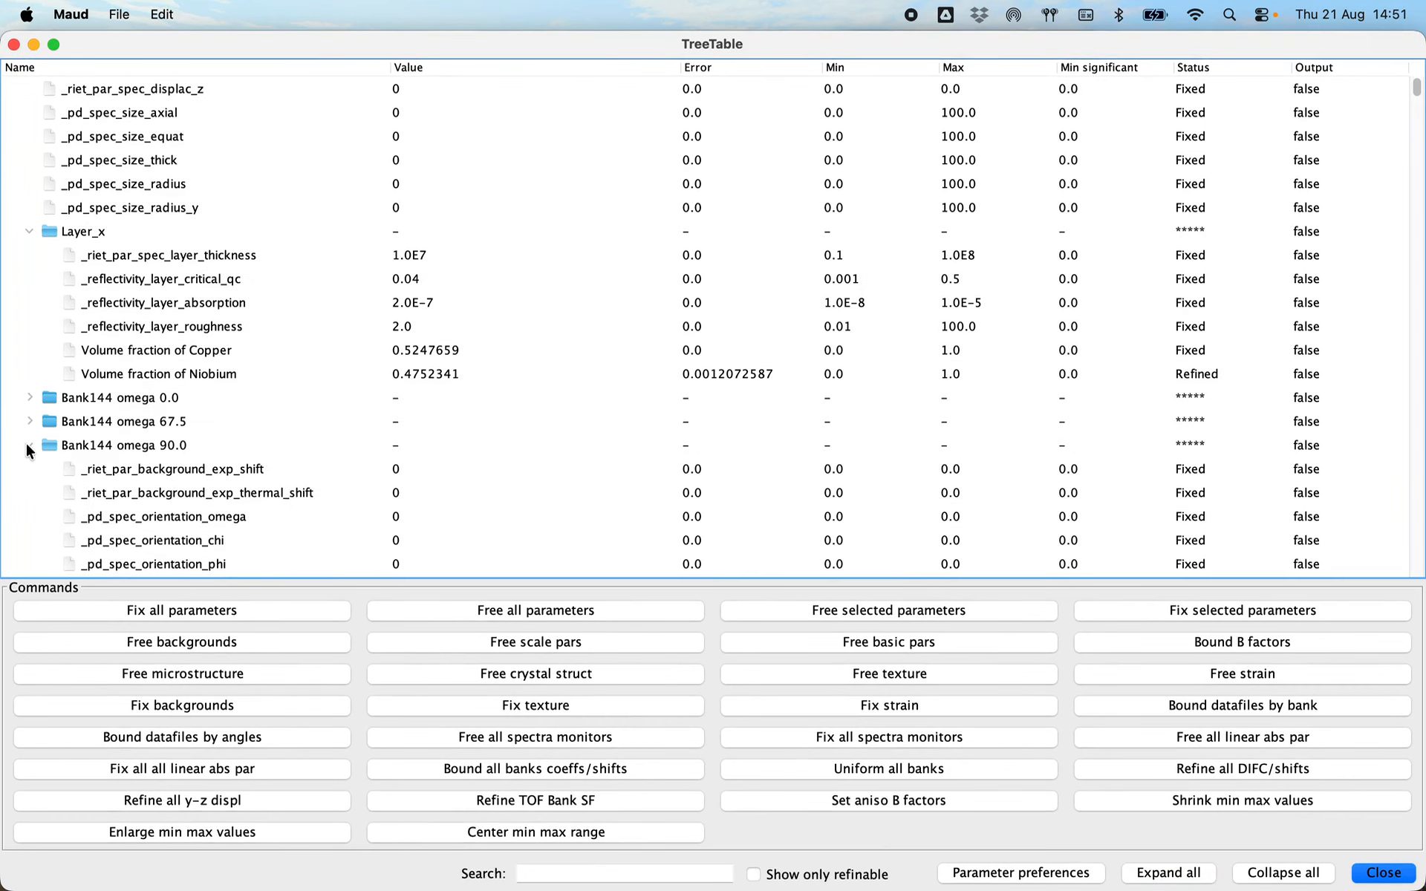
pyautogui.click(28, 448)
pyautogui.scroll(-9, 135, 434)
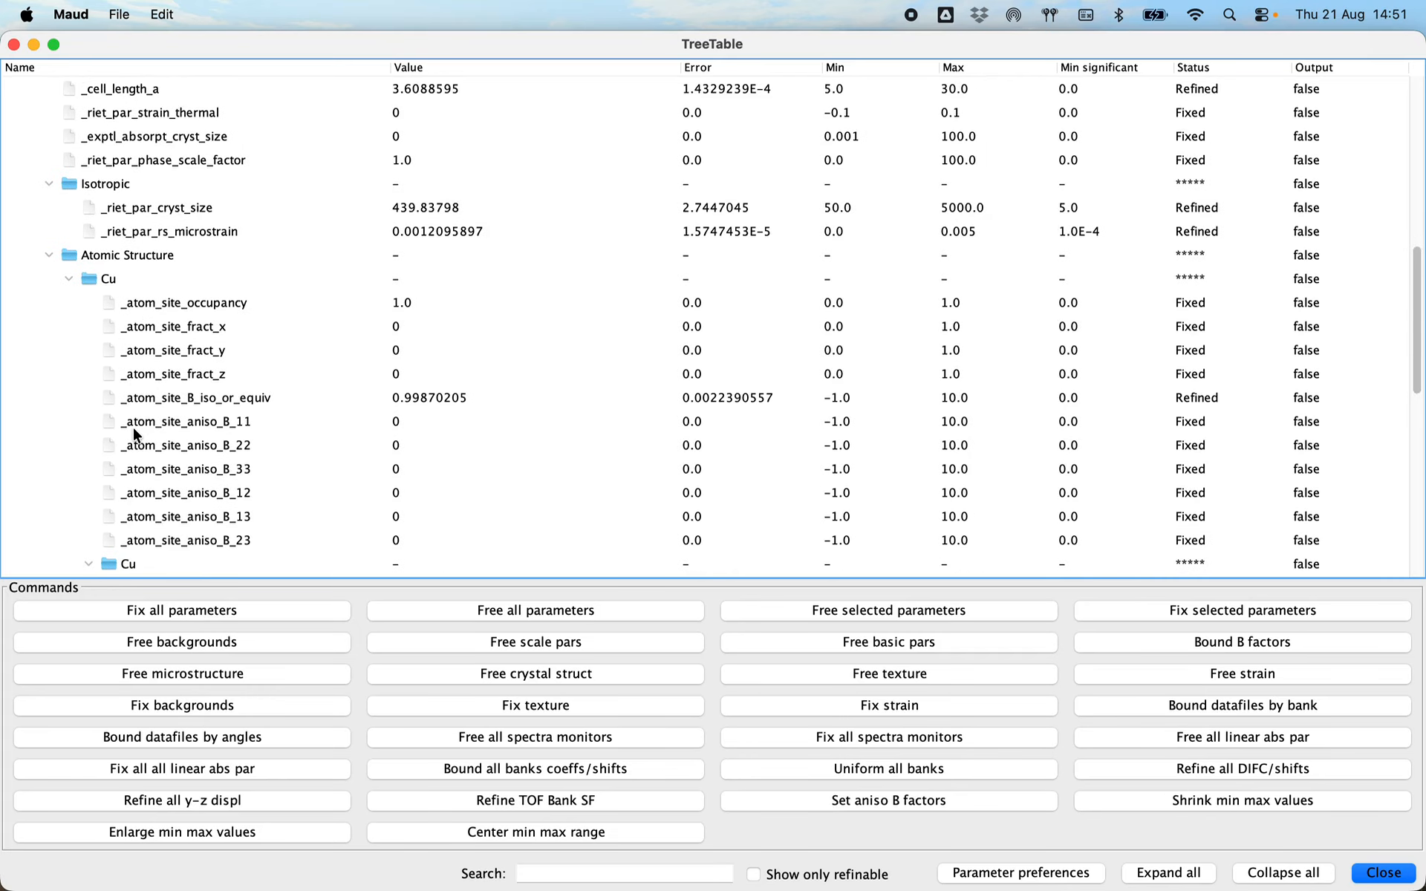
pyautogui.scroll(-2, 134, 433)
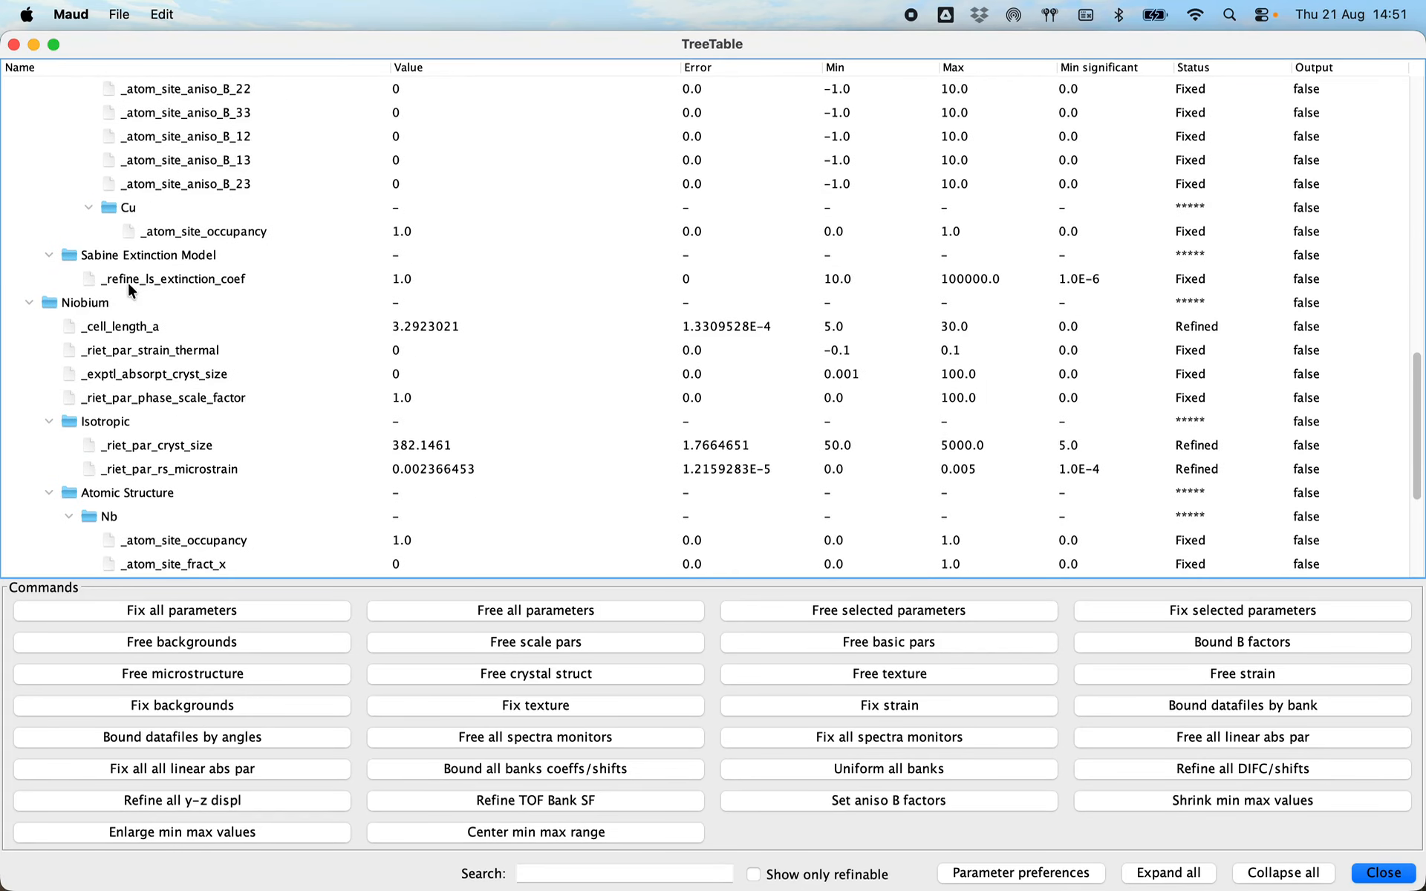
pyautogui.click(191, 281)
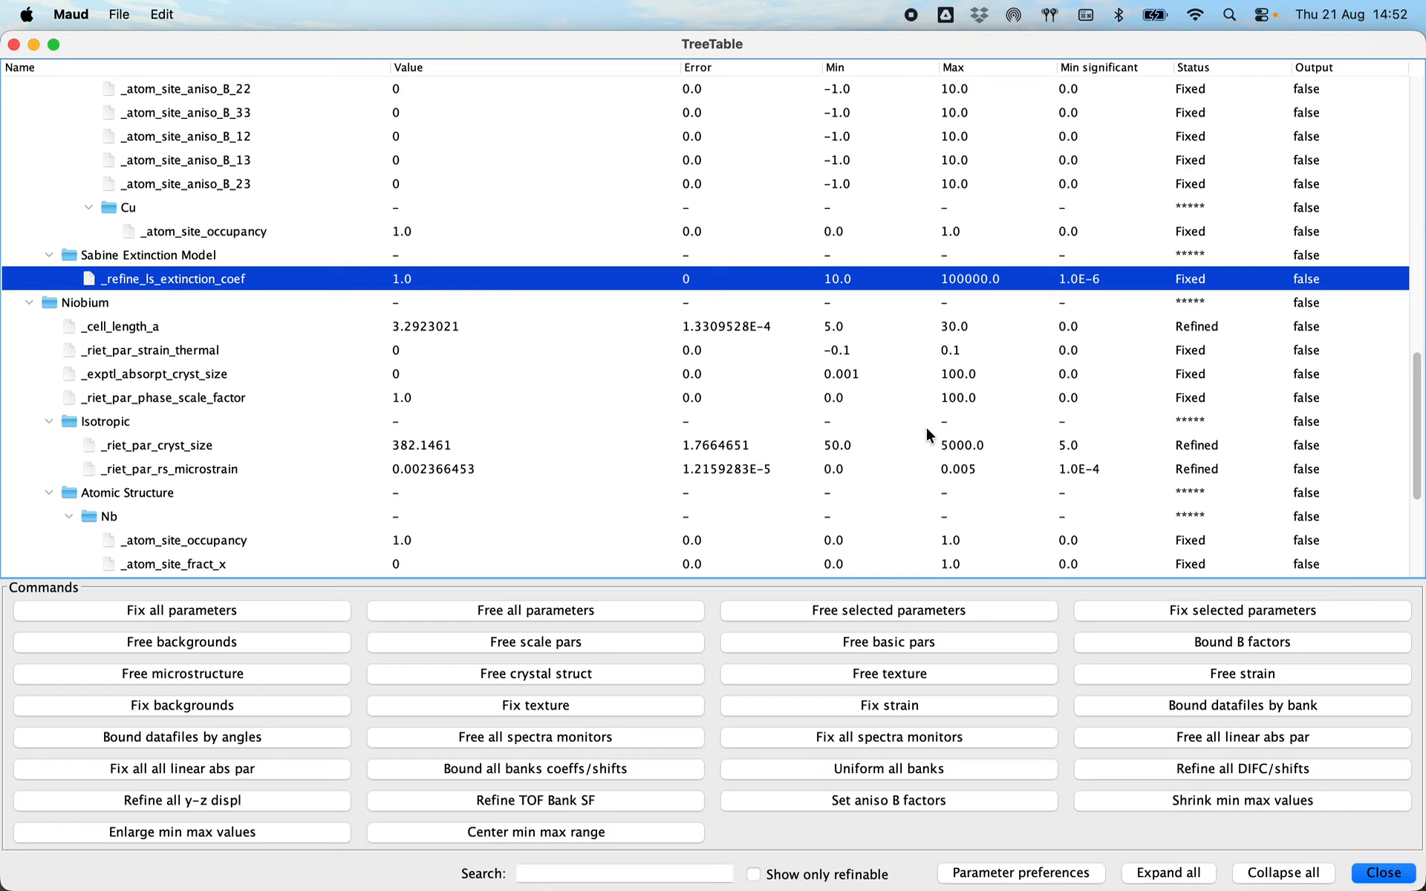
pyautogui.click(1383, 875)
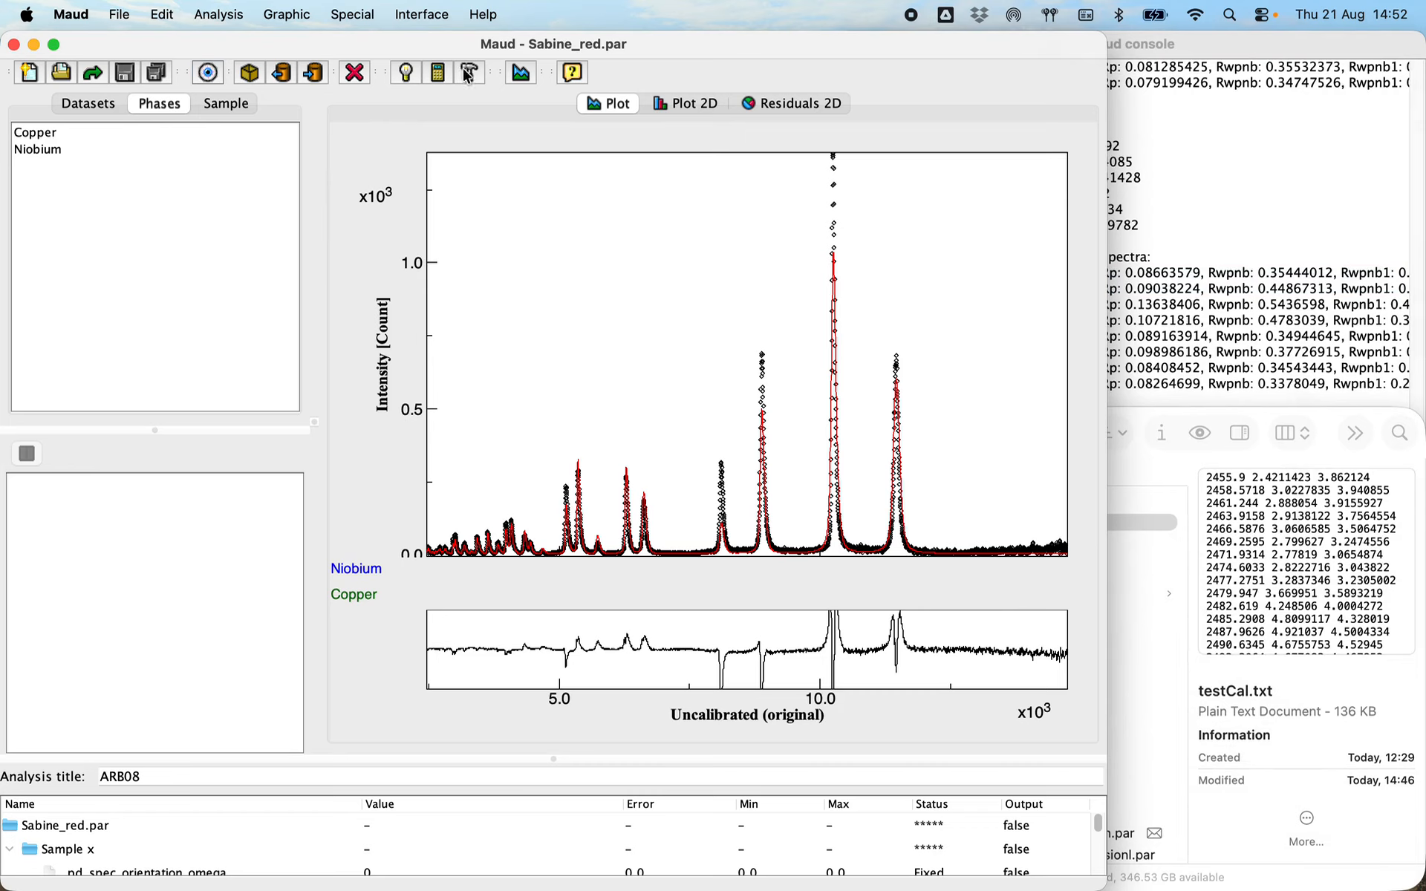
# Set the plot's intensity scale mode to sqrt and recompute the spectra.
pyautogui.click(261, 16)
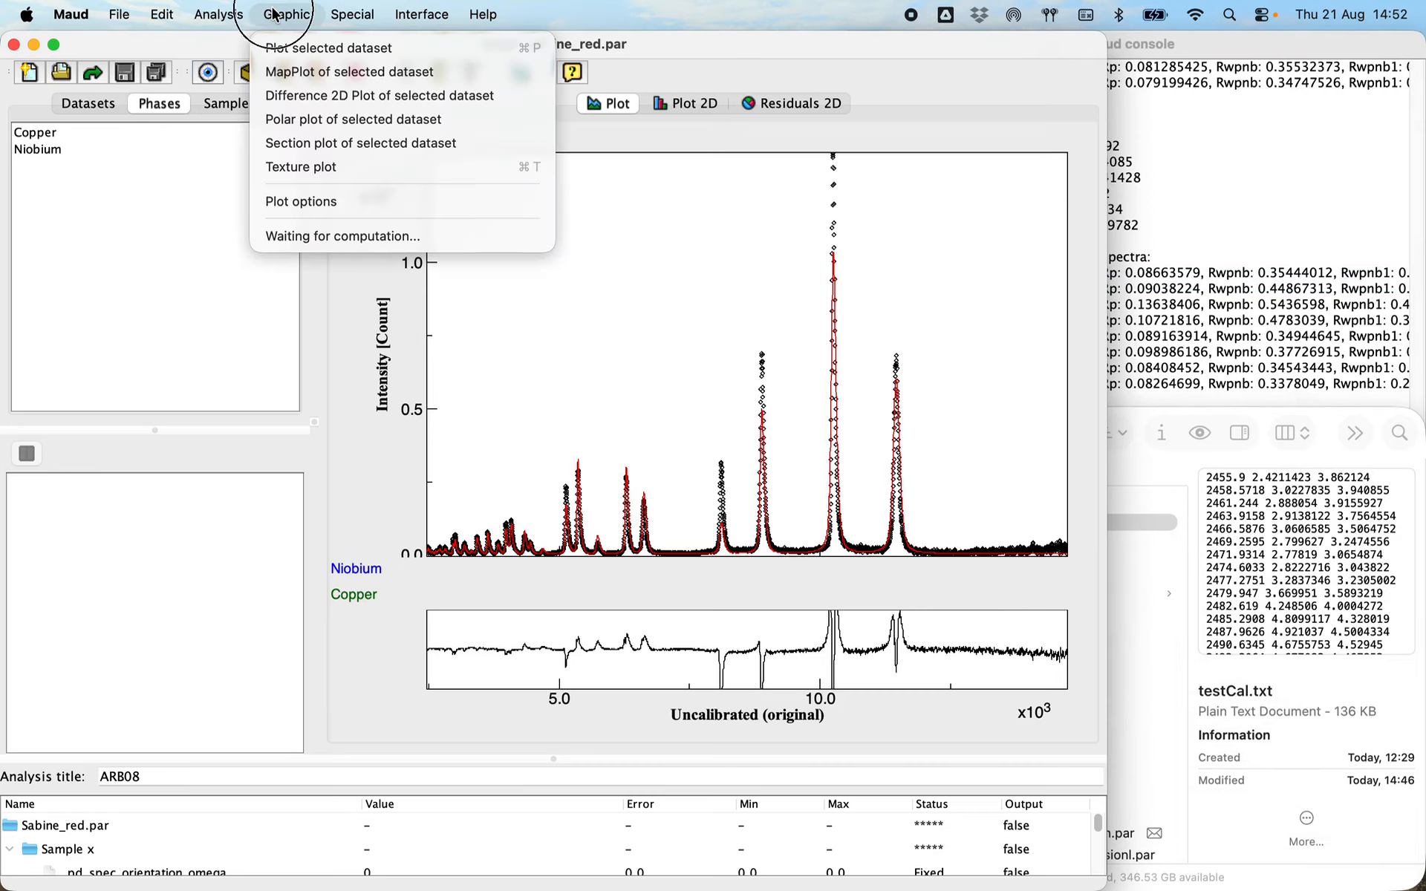
pyautogui.click(288, 201)
pyautogui.click(264, 77)
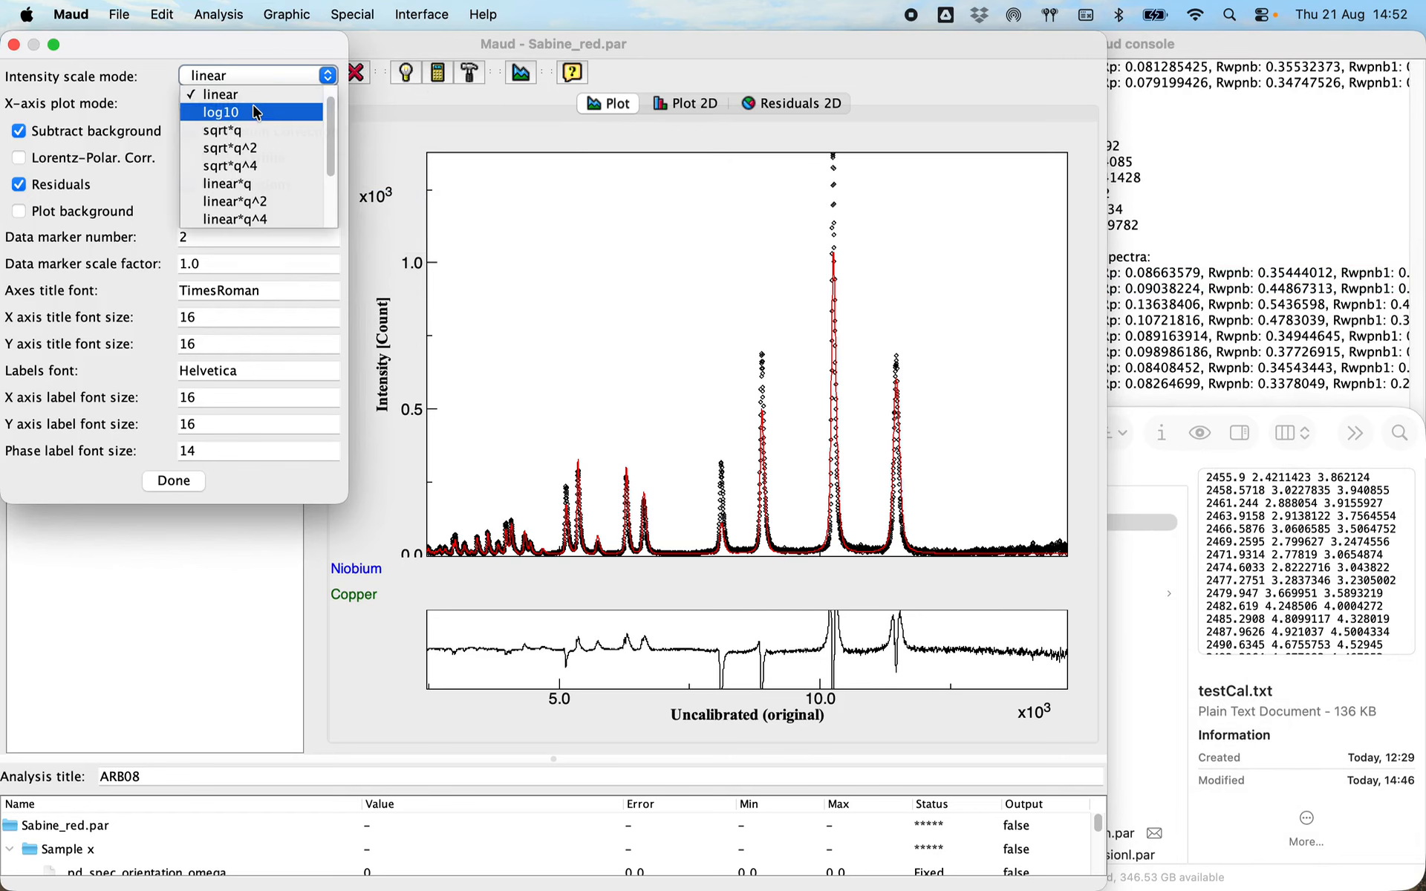
pyautogui.scroll(1, 252, 97)
pyautogui.click(251, 92)
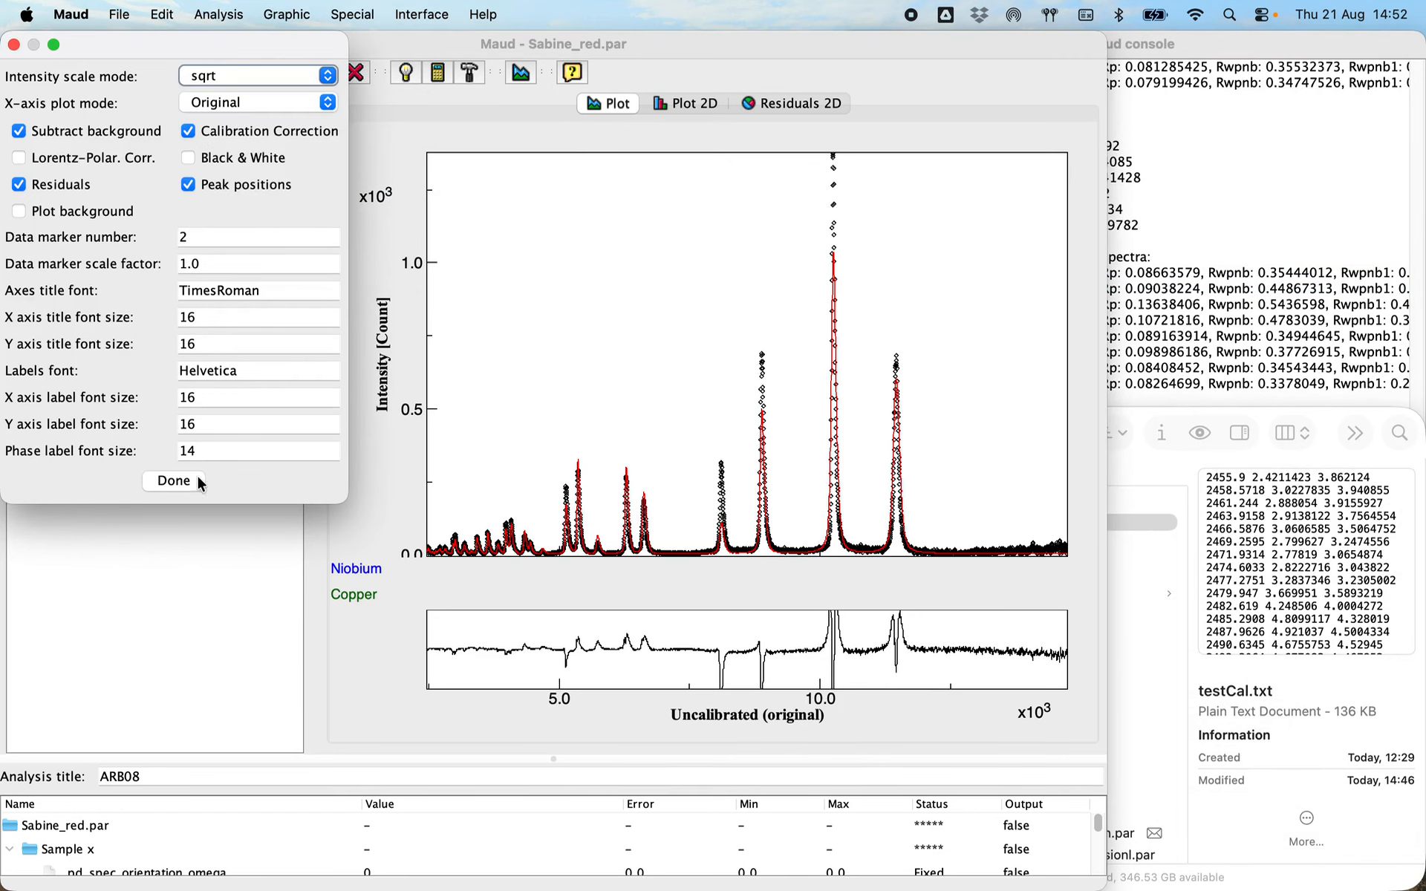
pyautogui.click(185, 483)
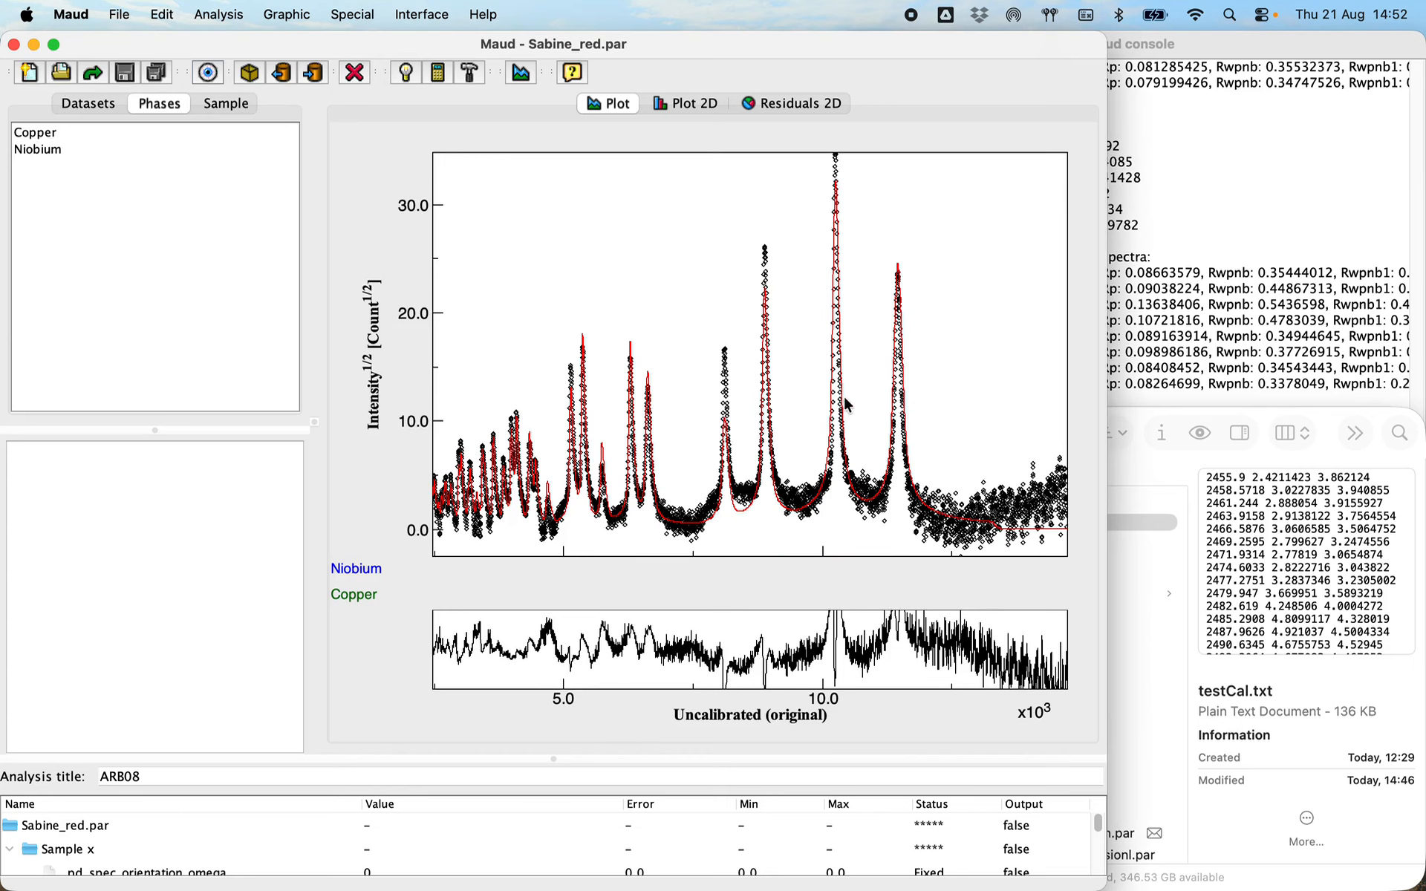
pyautogui.click(439, 73)
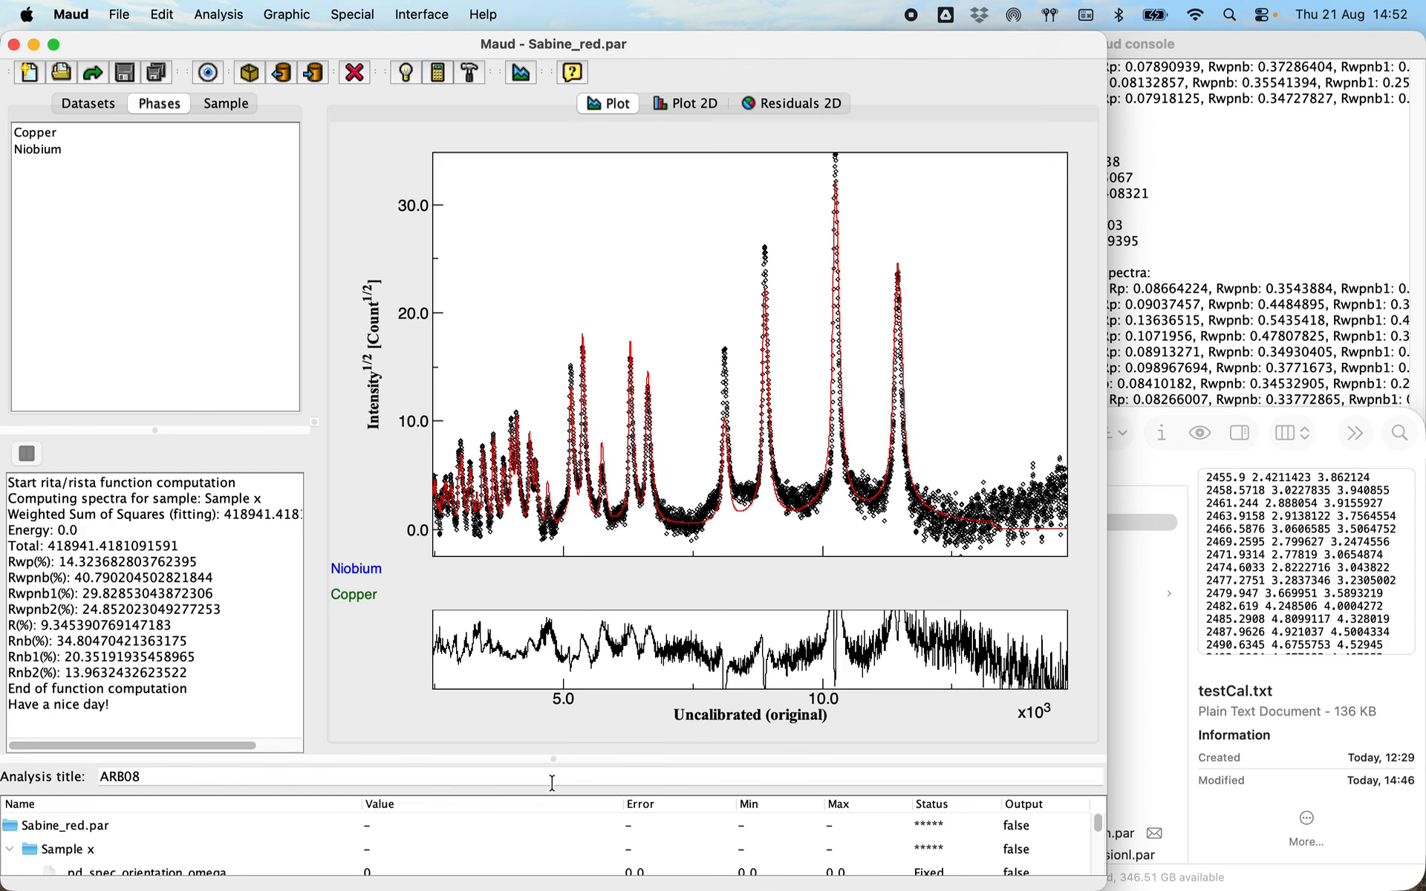
# Enlarge the main window's parameter list and collapse its Bank144 datasets to reach the Copper phase's Sabine extinction coefficient.
pyautogui.moveTo(551, 759); pyautogui.dragTo(560, 694)
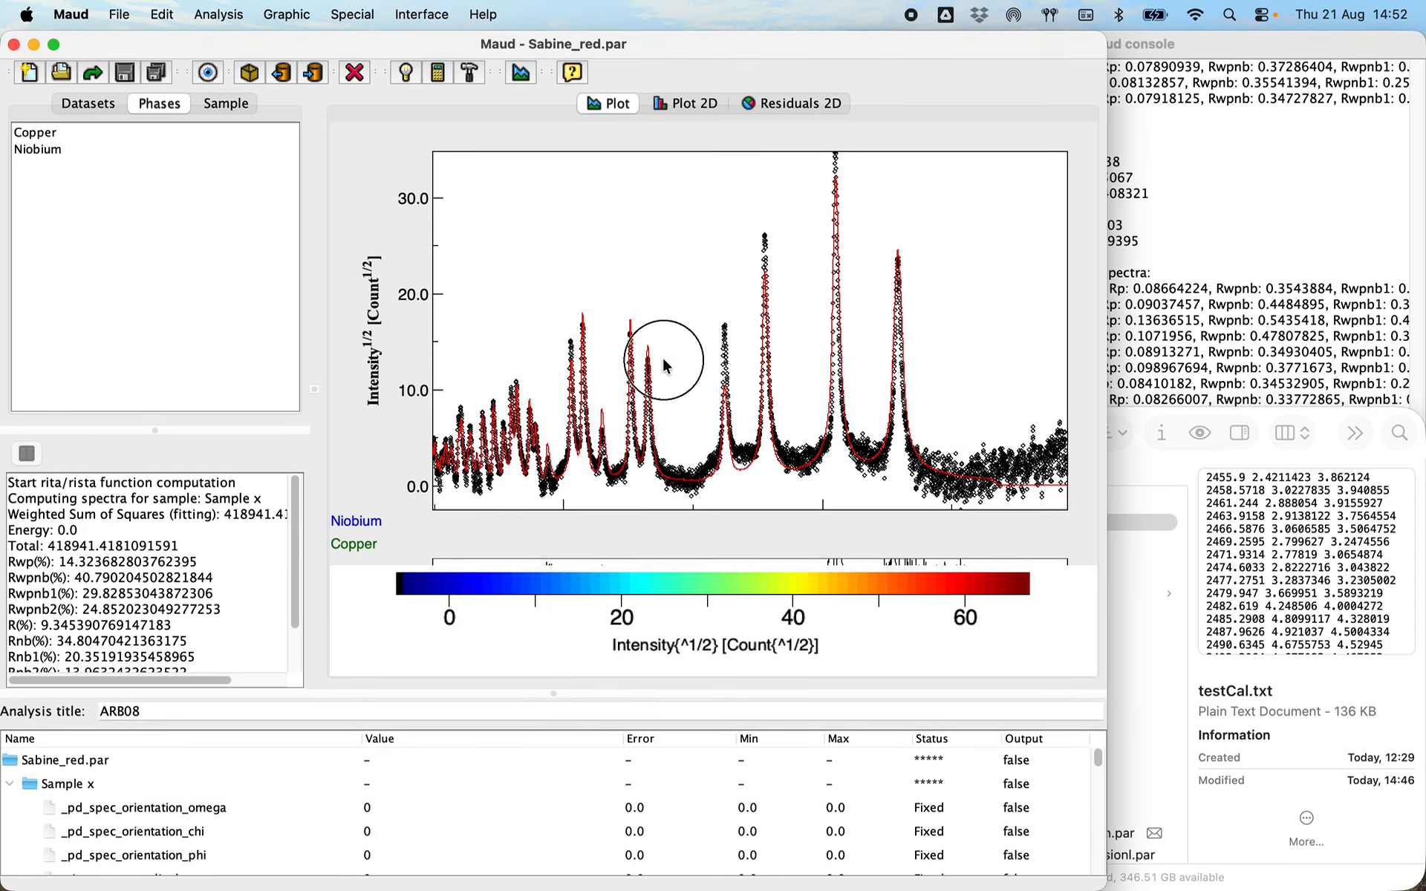
pyautogui.scroll(-10, 284, 799)
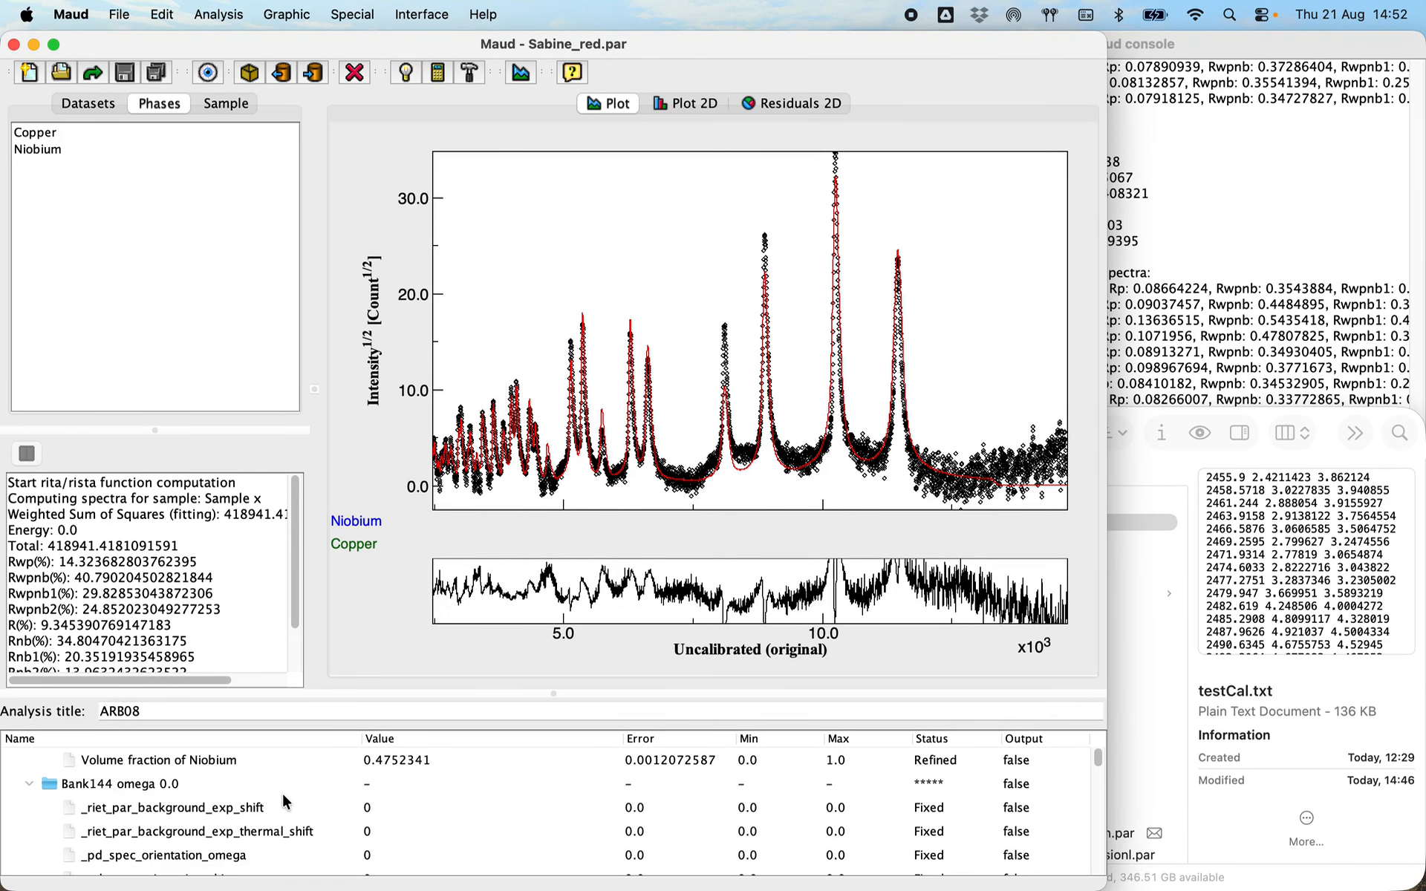
pyautogui.scroll(1, 283, 795)
pyautogui.click(28, 808)
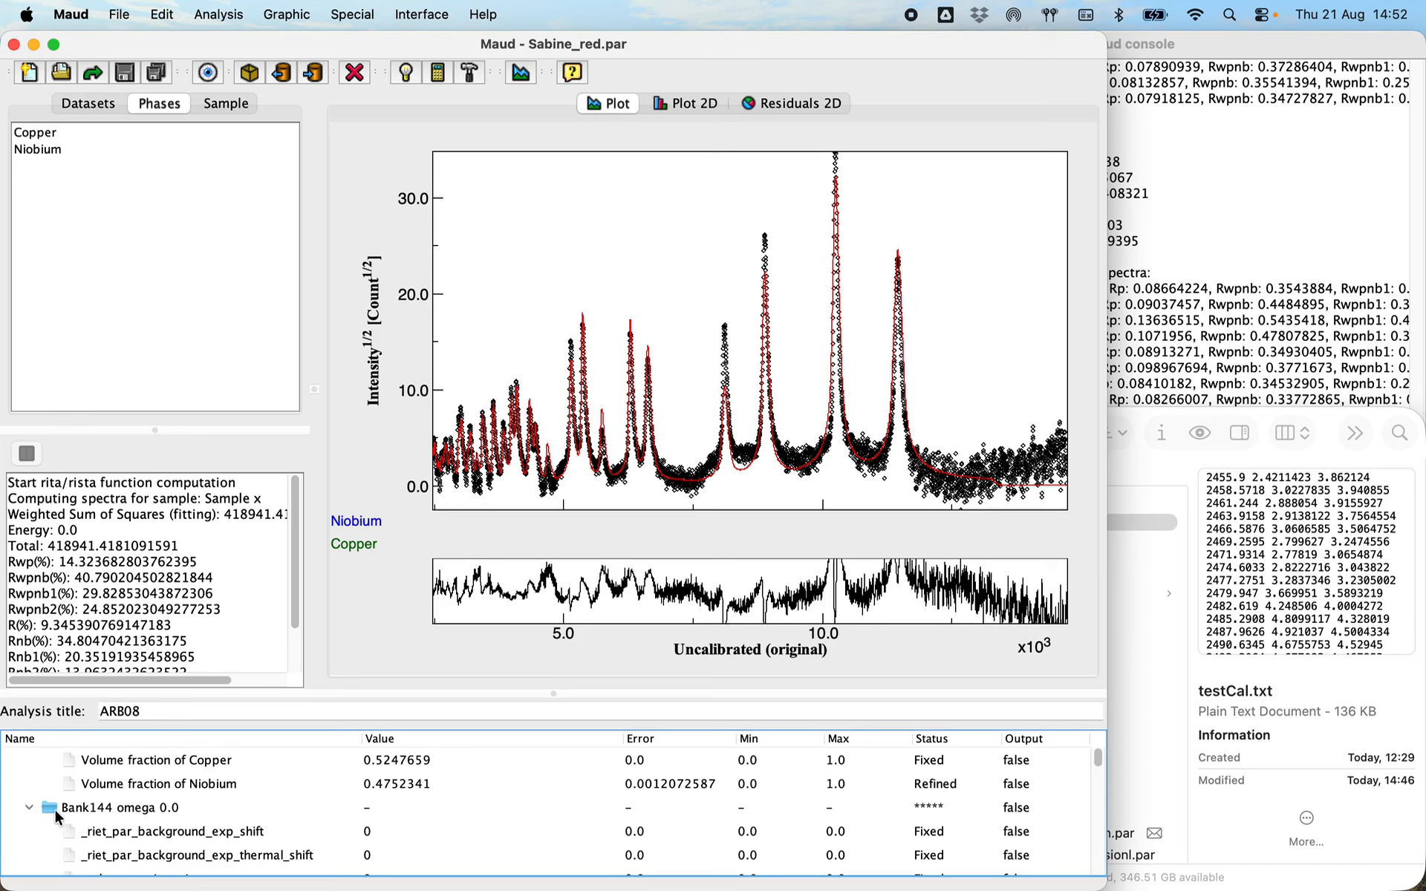
pyautogui.click(28, 807)
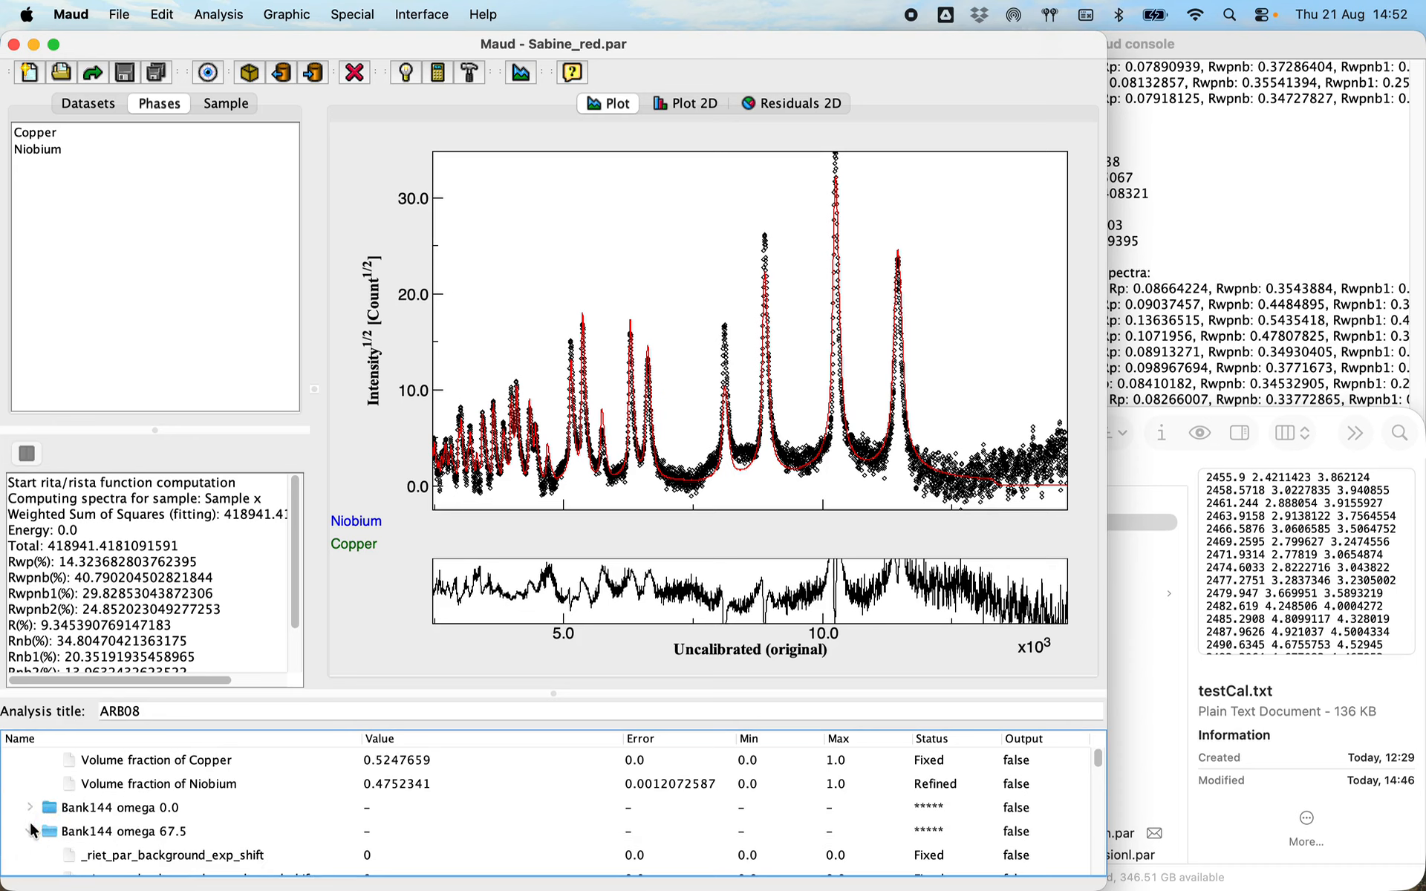
pyautogui.click(29, 831)
pyautogui.scroll(-4, 51, 821)
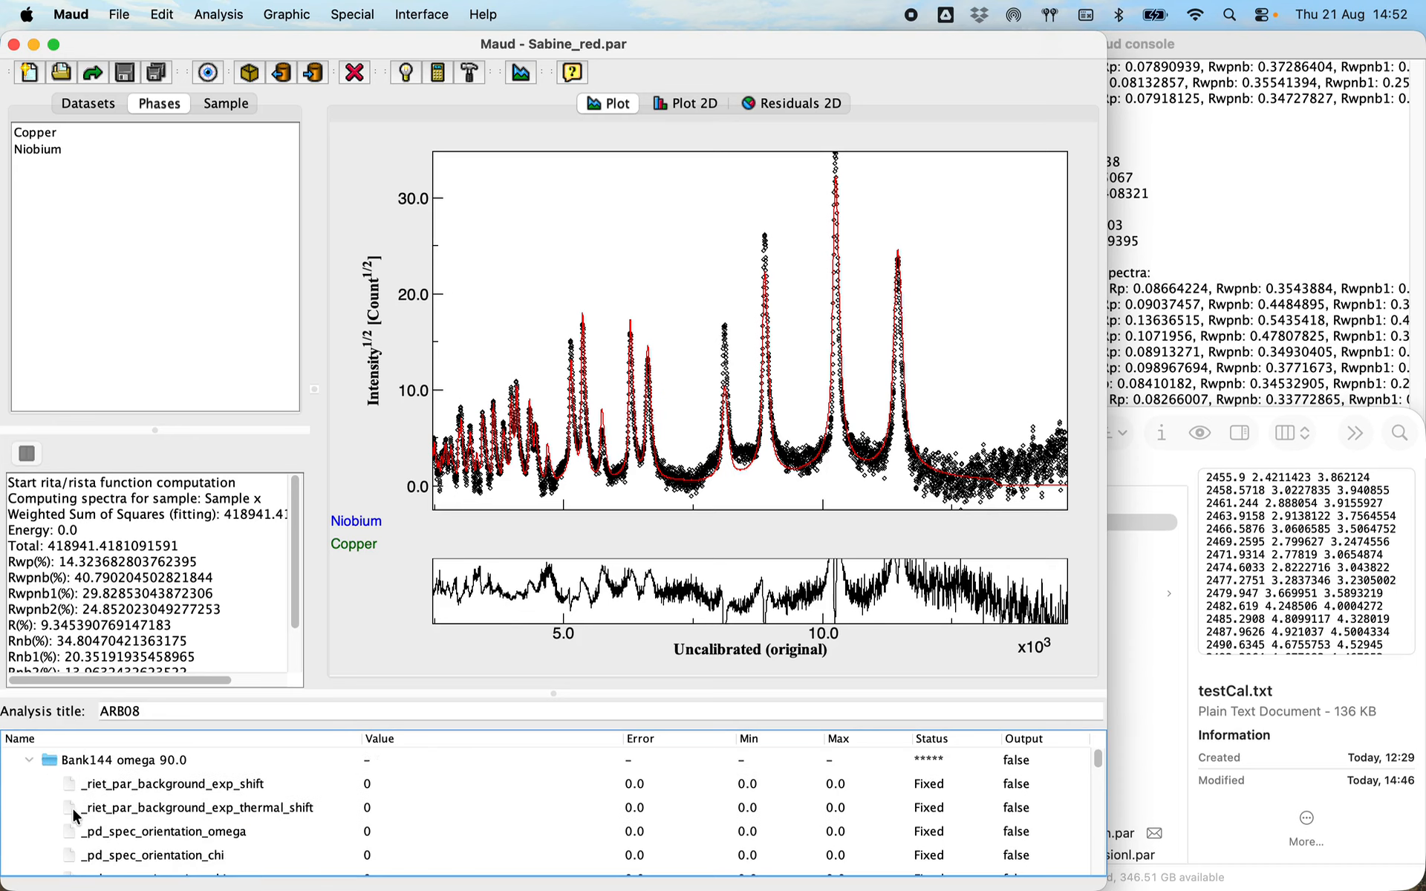
pyautogui.click(28, 763)
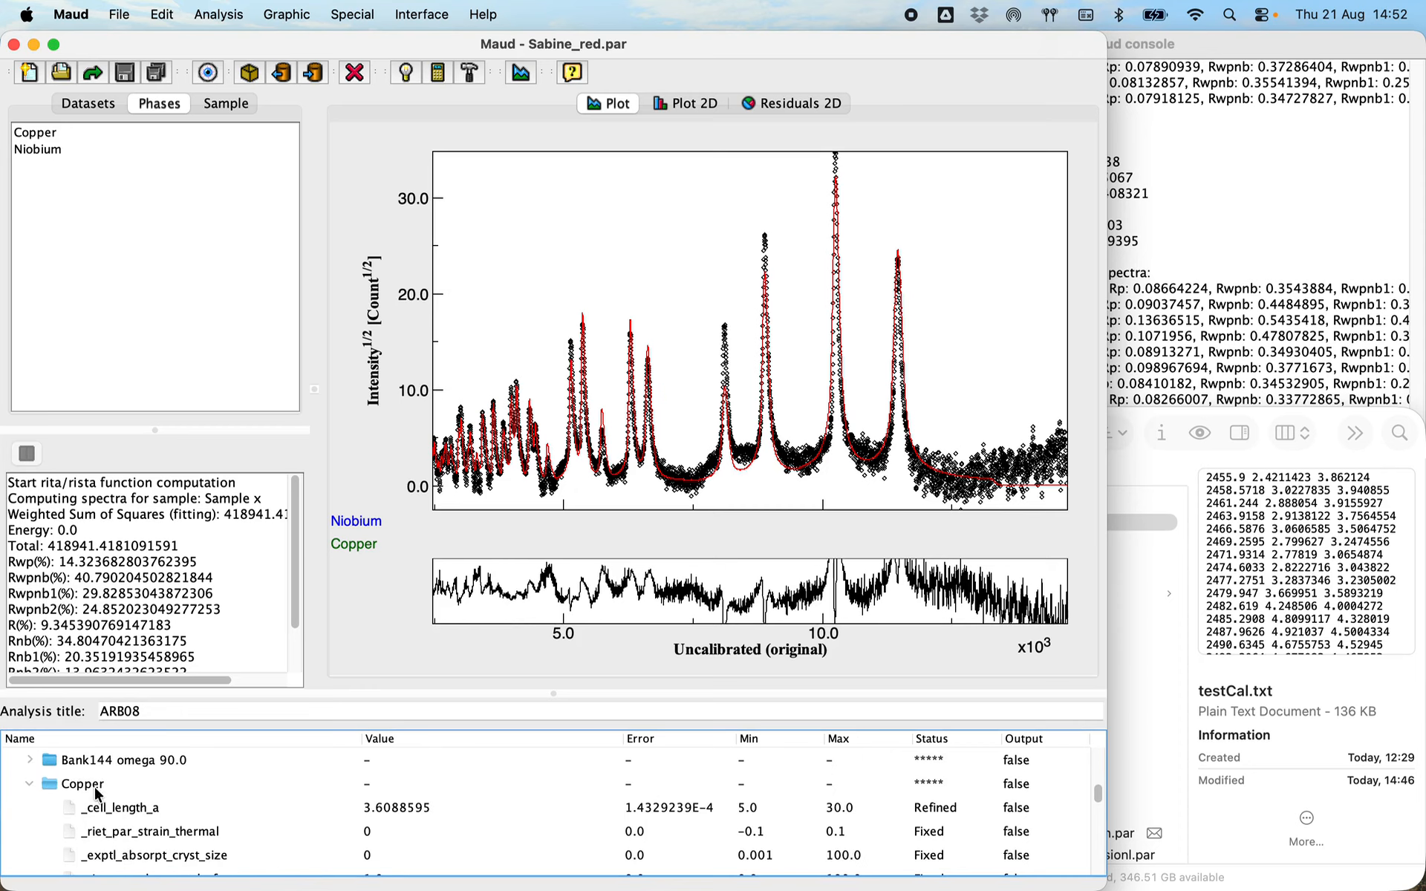
pyautogui.scroll(-3, 119, 810)
pyautogui.scroll(-15, 119, 810)
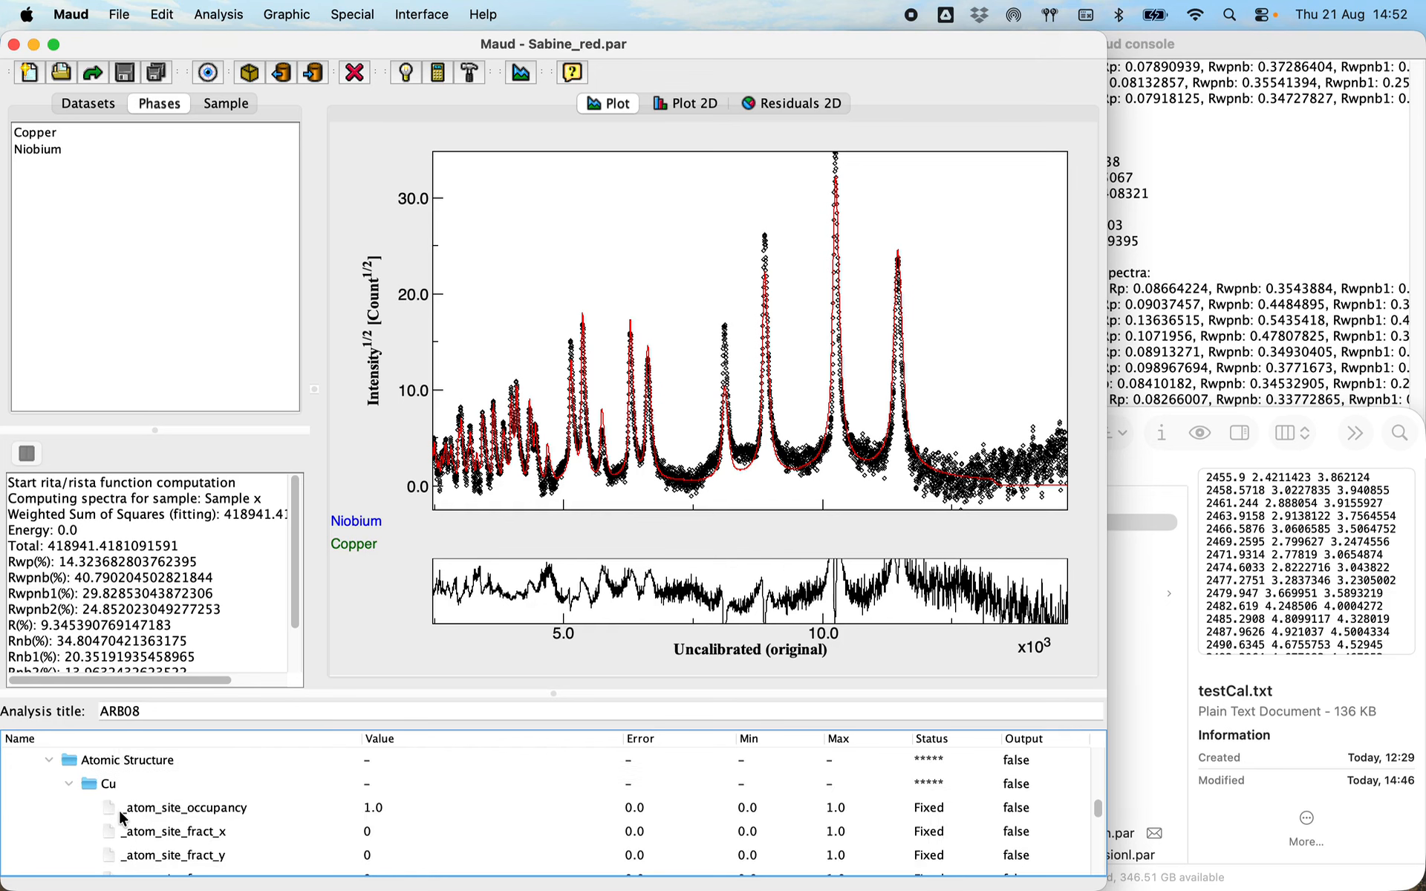
pyautogui.scroll(-5, 120, 817)
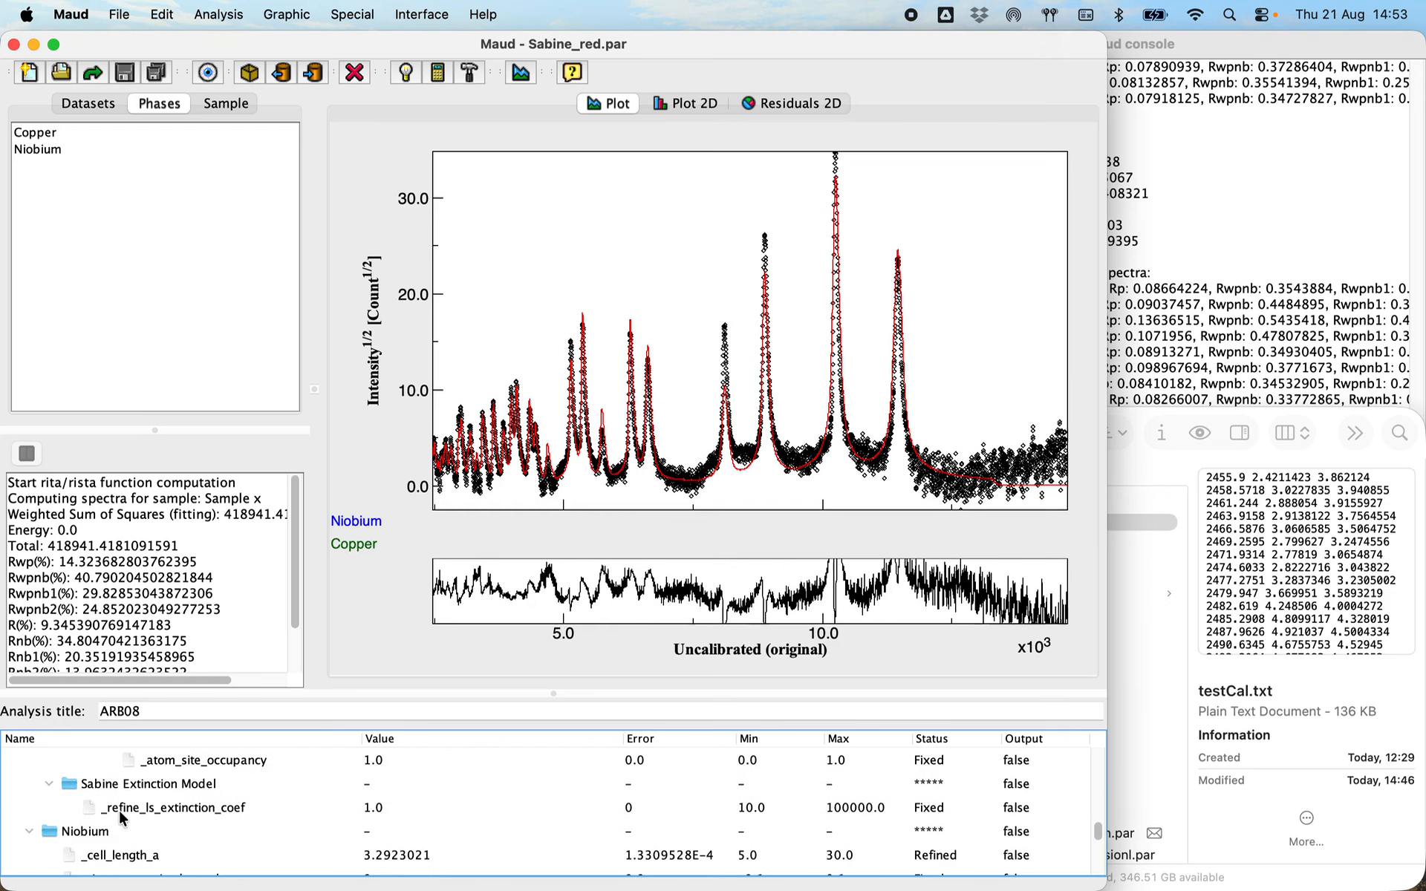
# Raise Copper's _refine_ls_extinction_coef to 31 using an increment of 10.
pyautogui.click(161, 813)
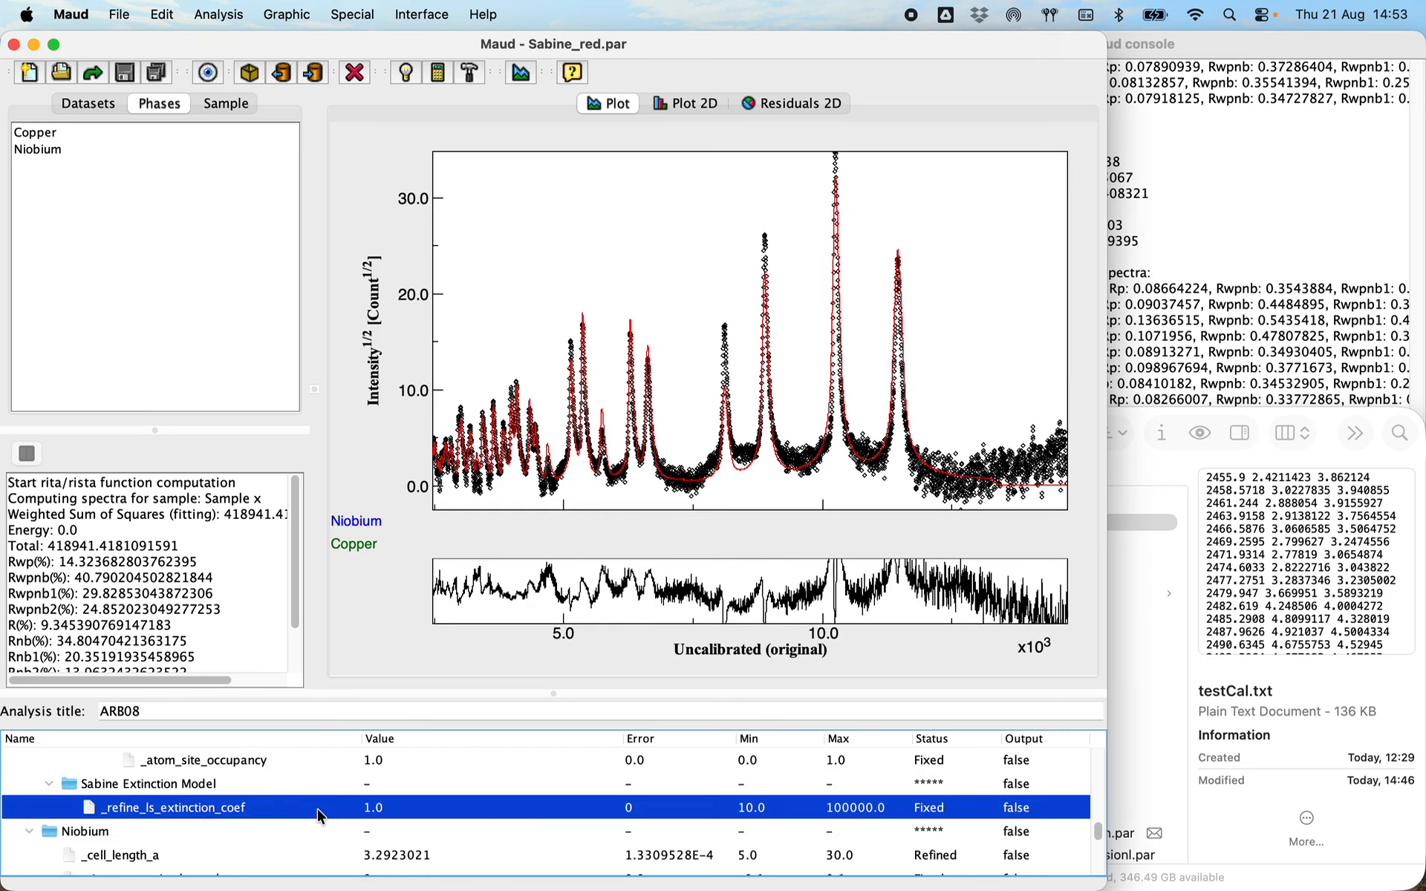
pyautogui.doubleClick(431, 811)
pyautogui.moveTo(519, 812); pyautogui.dragTo(576, 814)
pyautogui.write('10')
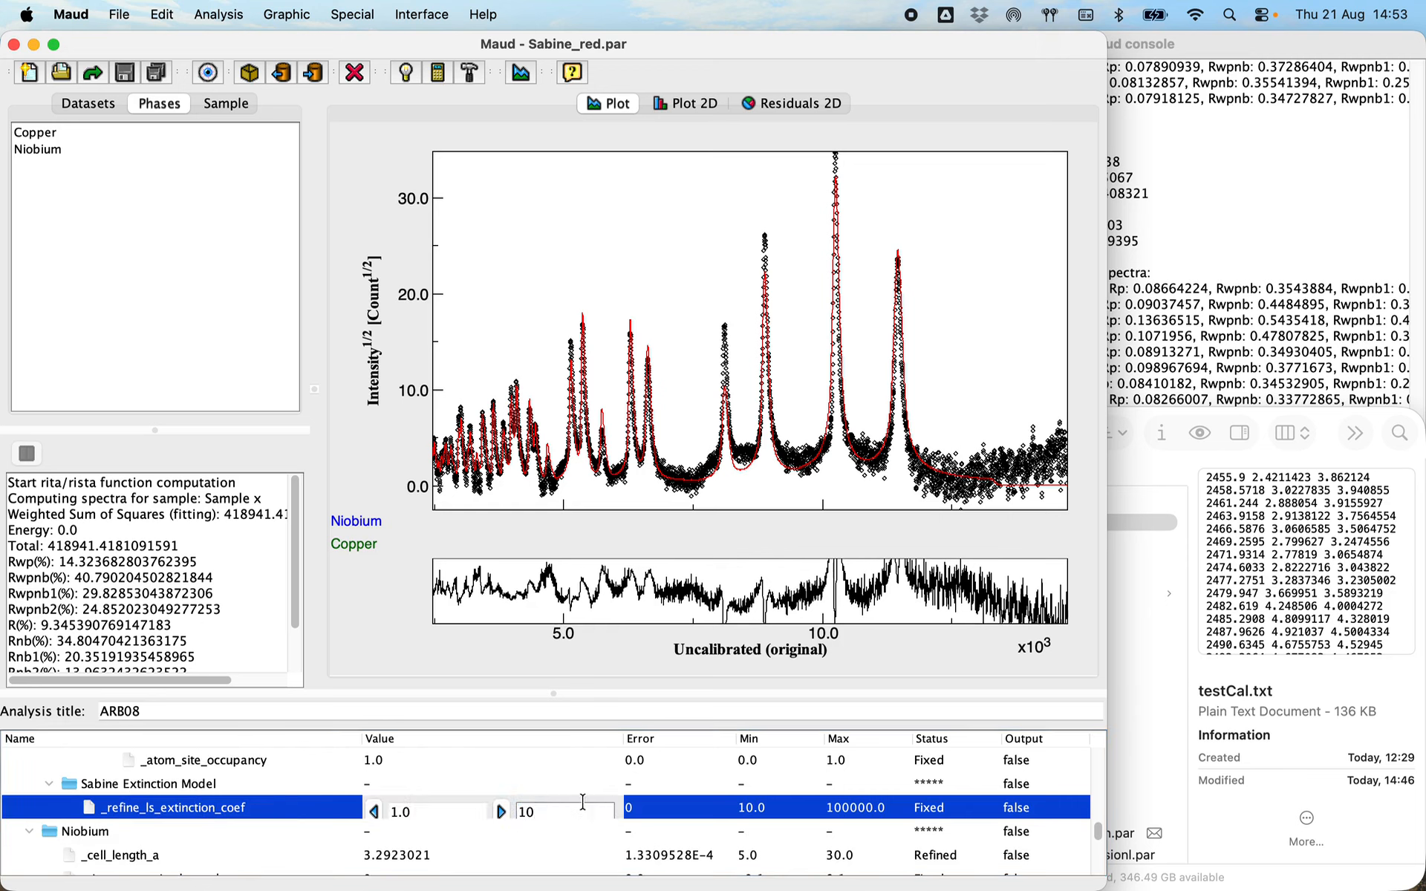
pyautogui.click(501, 813)
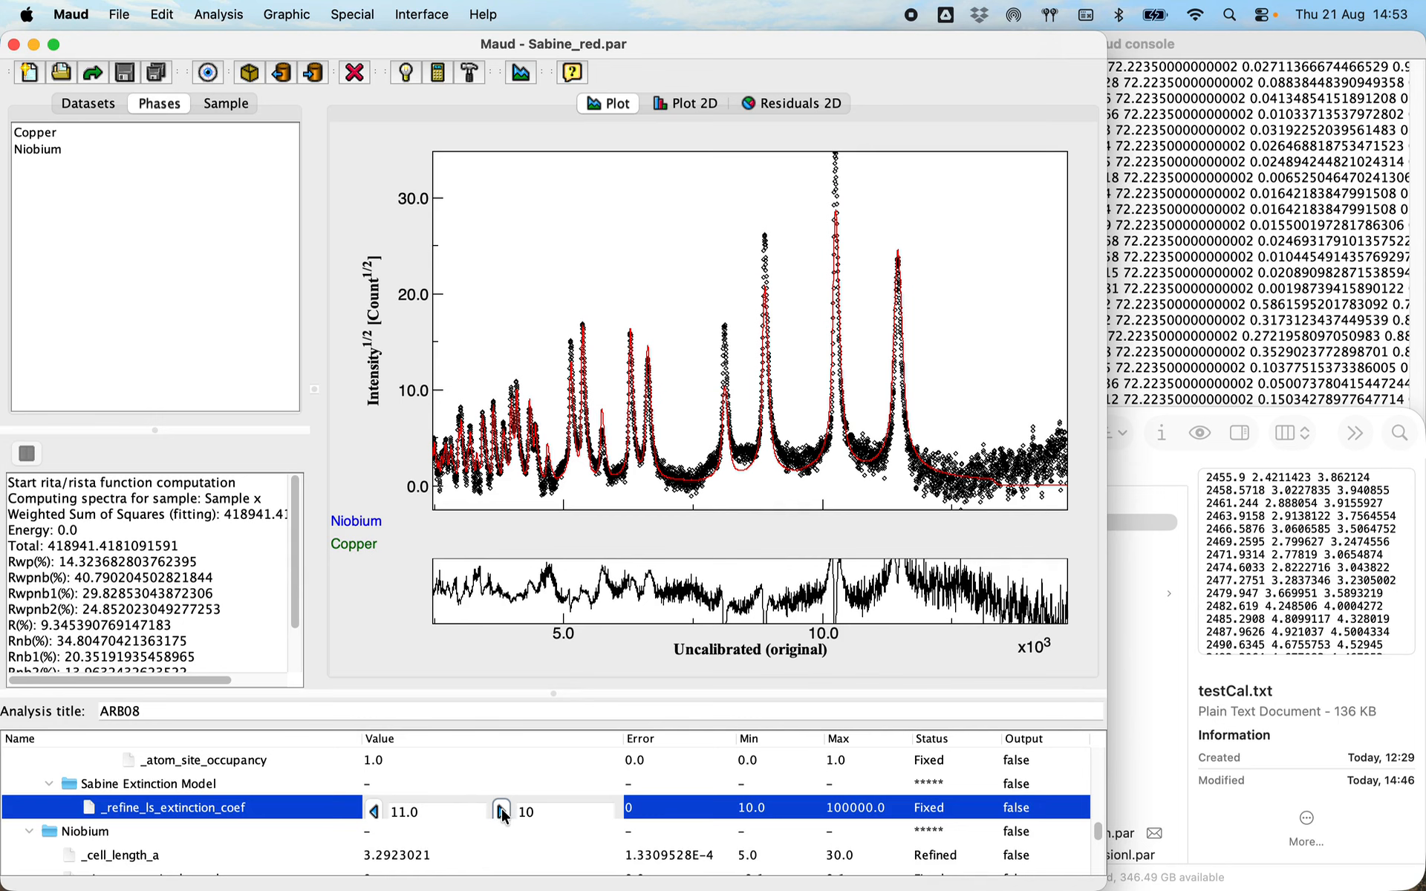
pyautogui.click(502, 813)
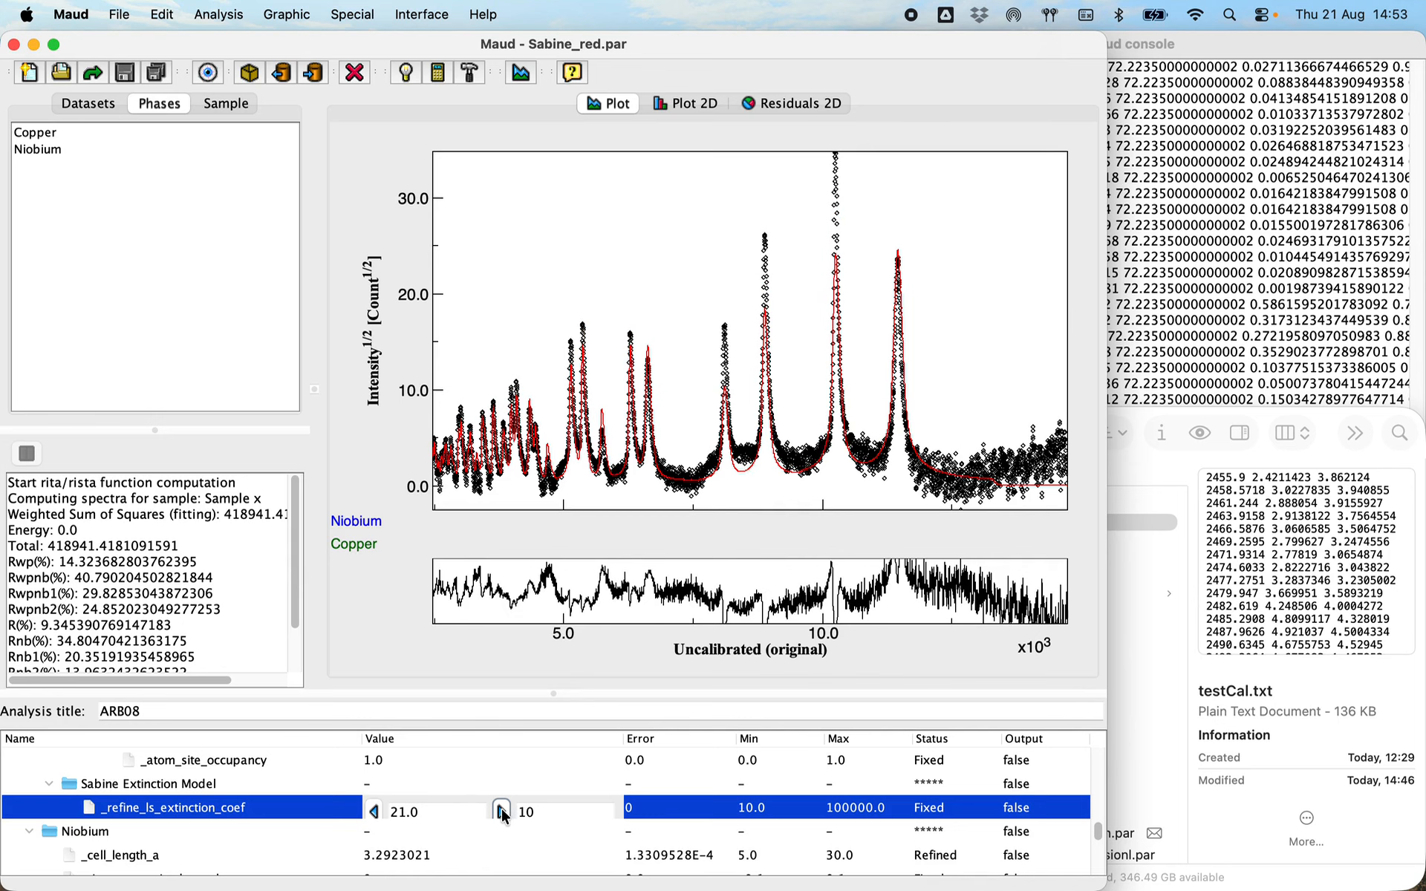
pyautogui.click(502, 813)
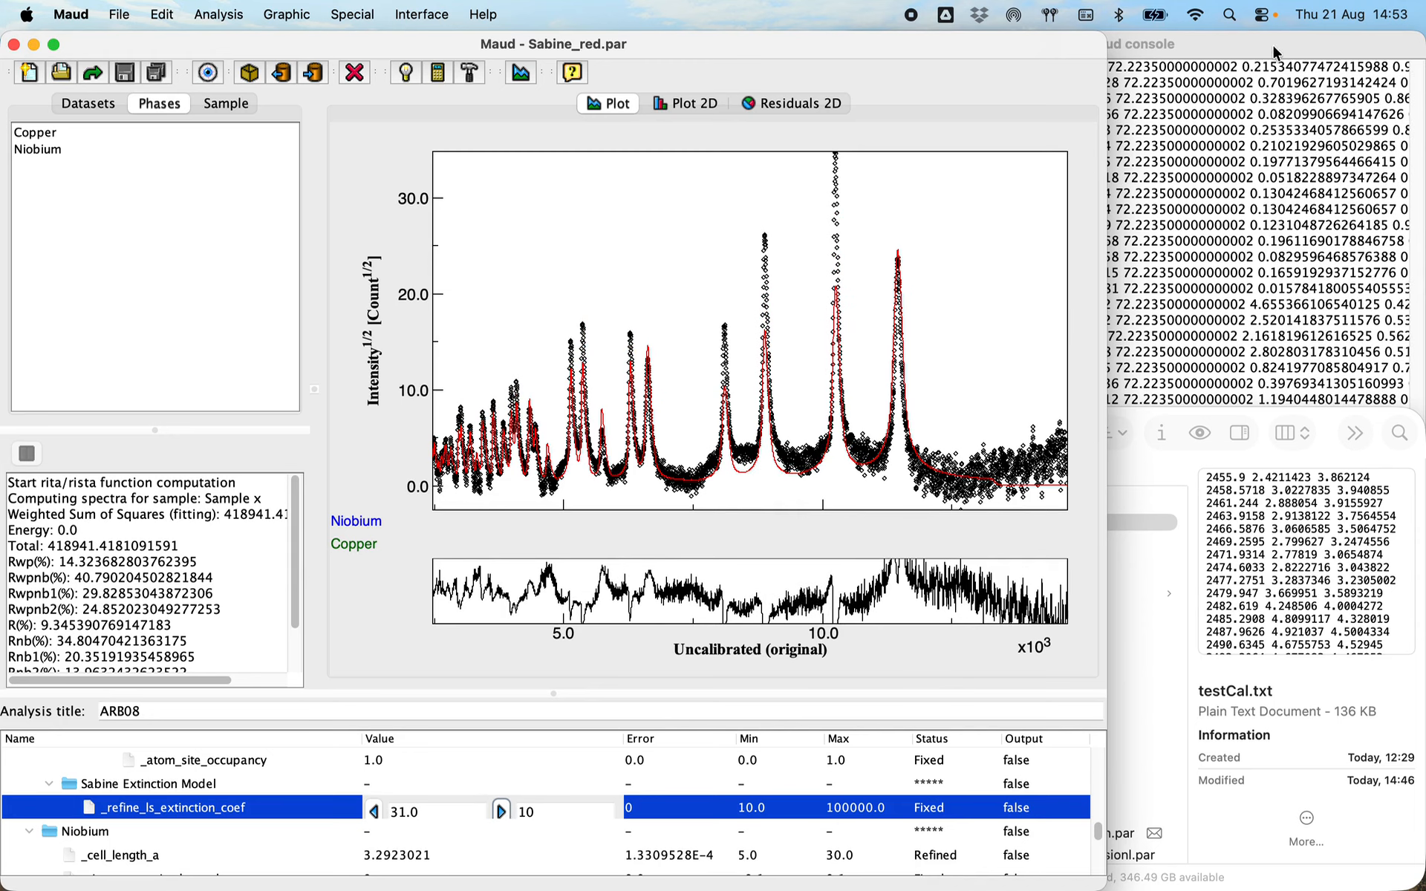
# Examine the reflection values printed in the Maud console and return to the main Sabine_red.par window.
pyautogui.click(1264, 161)
pyautogui.scroll(5, 1231, 178)
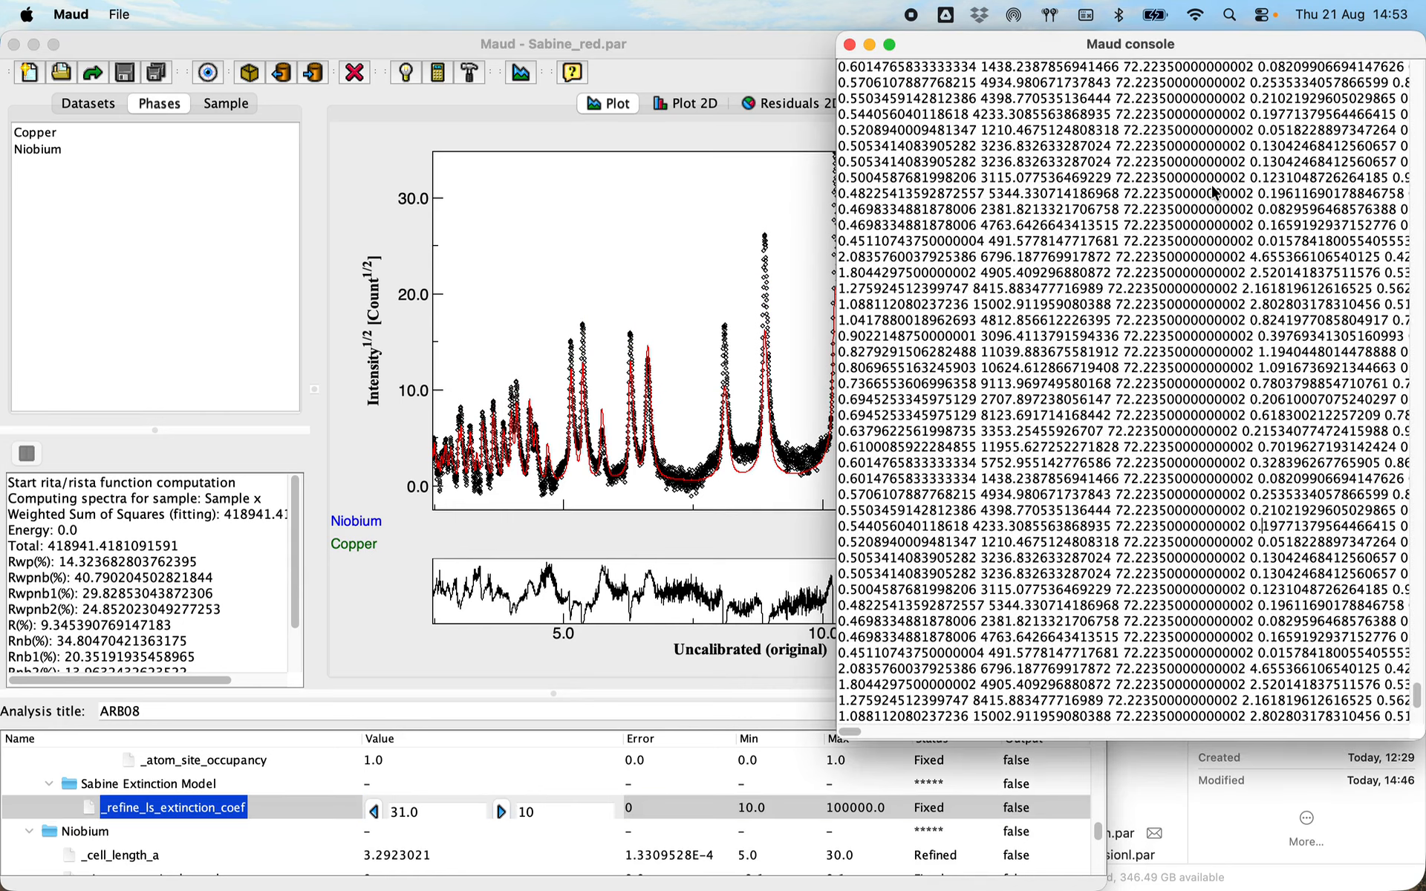
pyautogui.hscroll(5, 1296, 145)
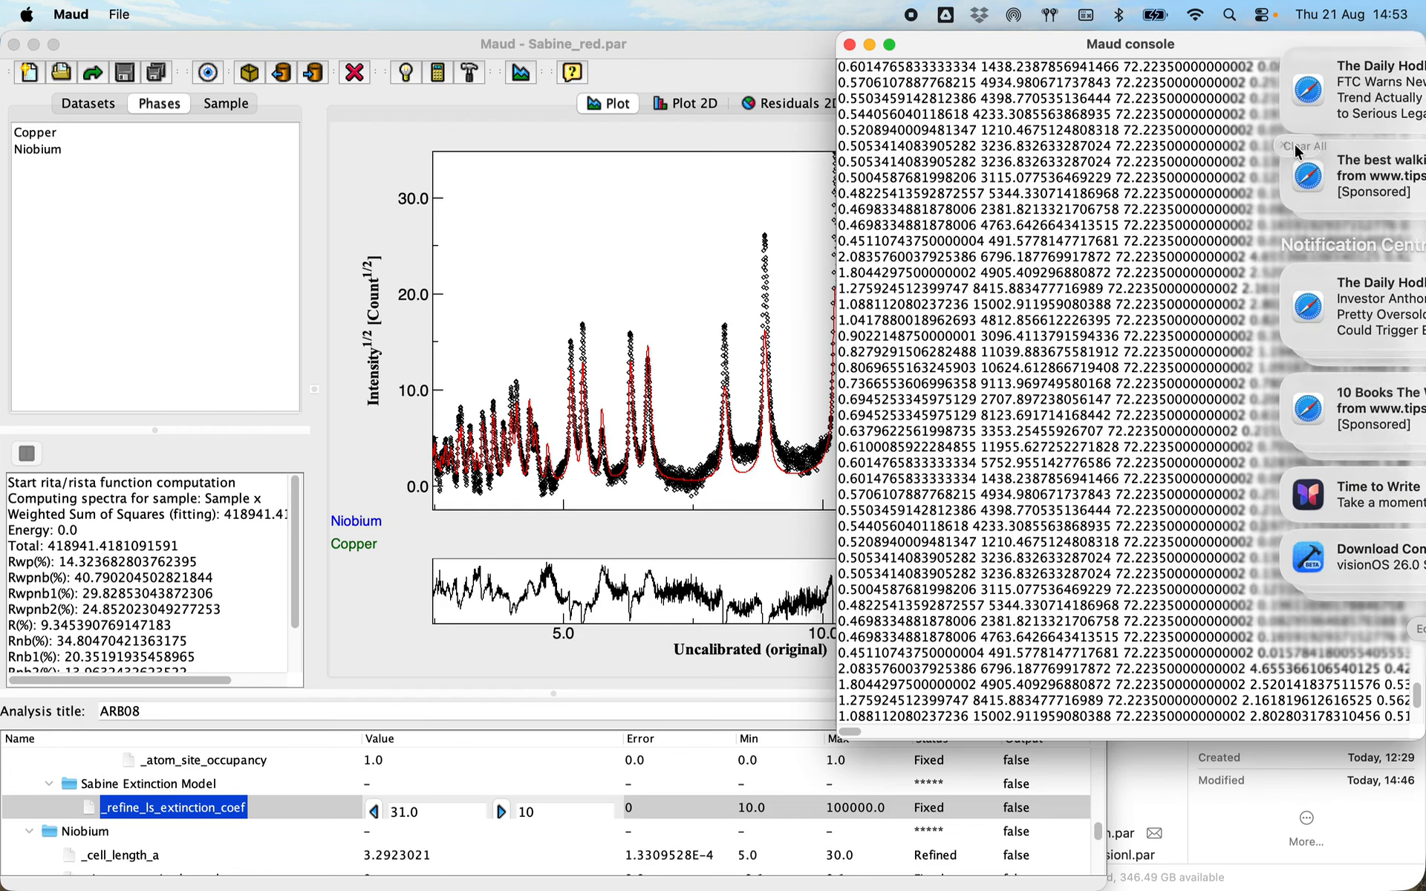
pyautogui.hscroll(-5, 1296, 145)
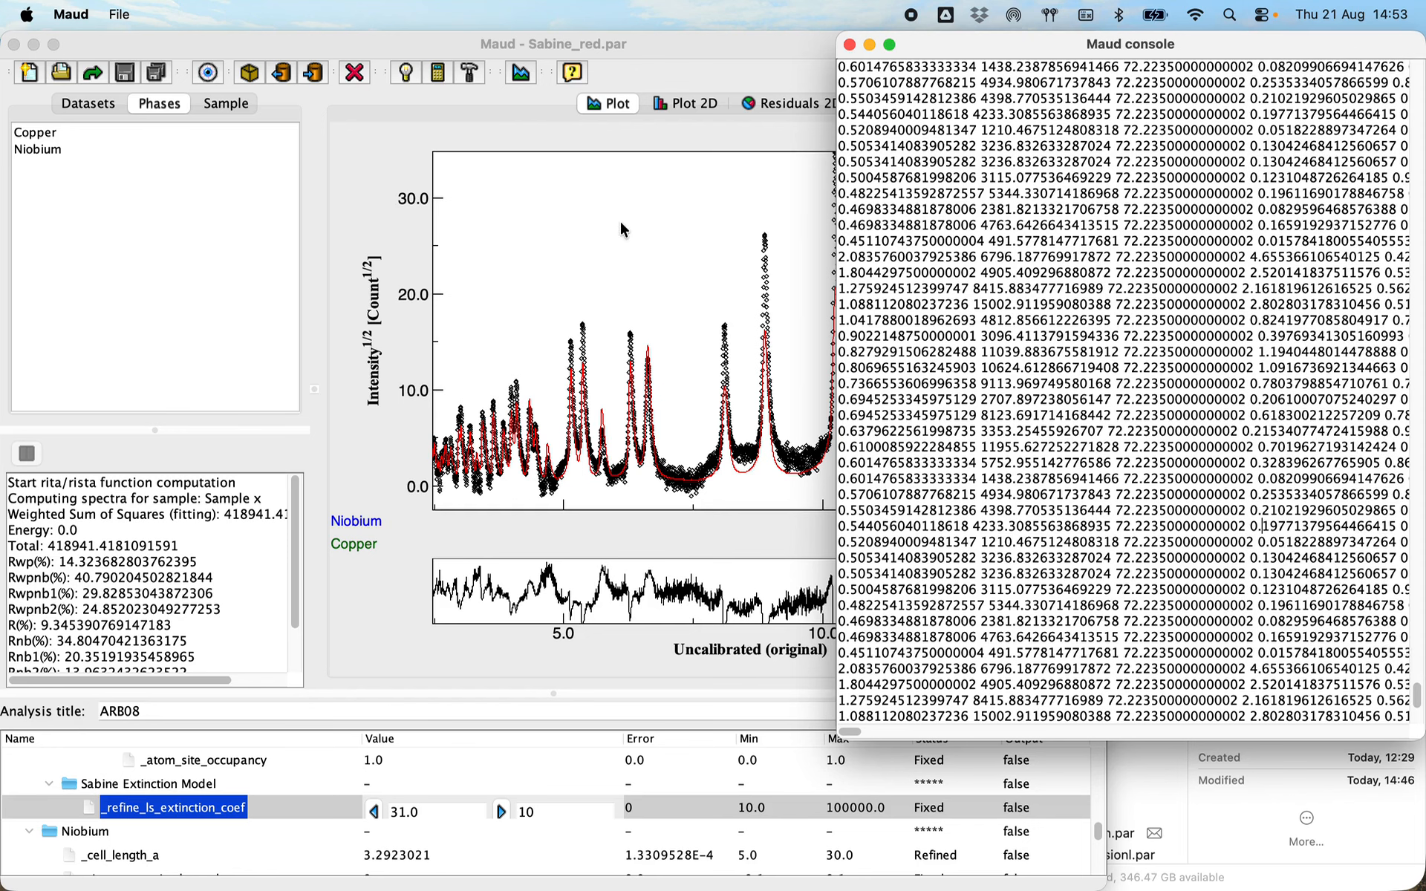
pyautogui.click(653, 46)
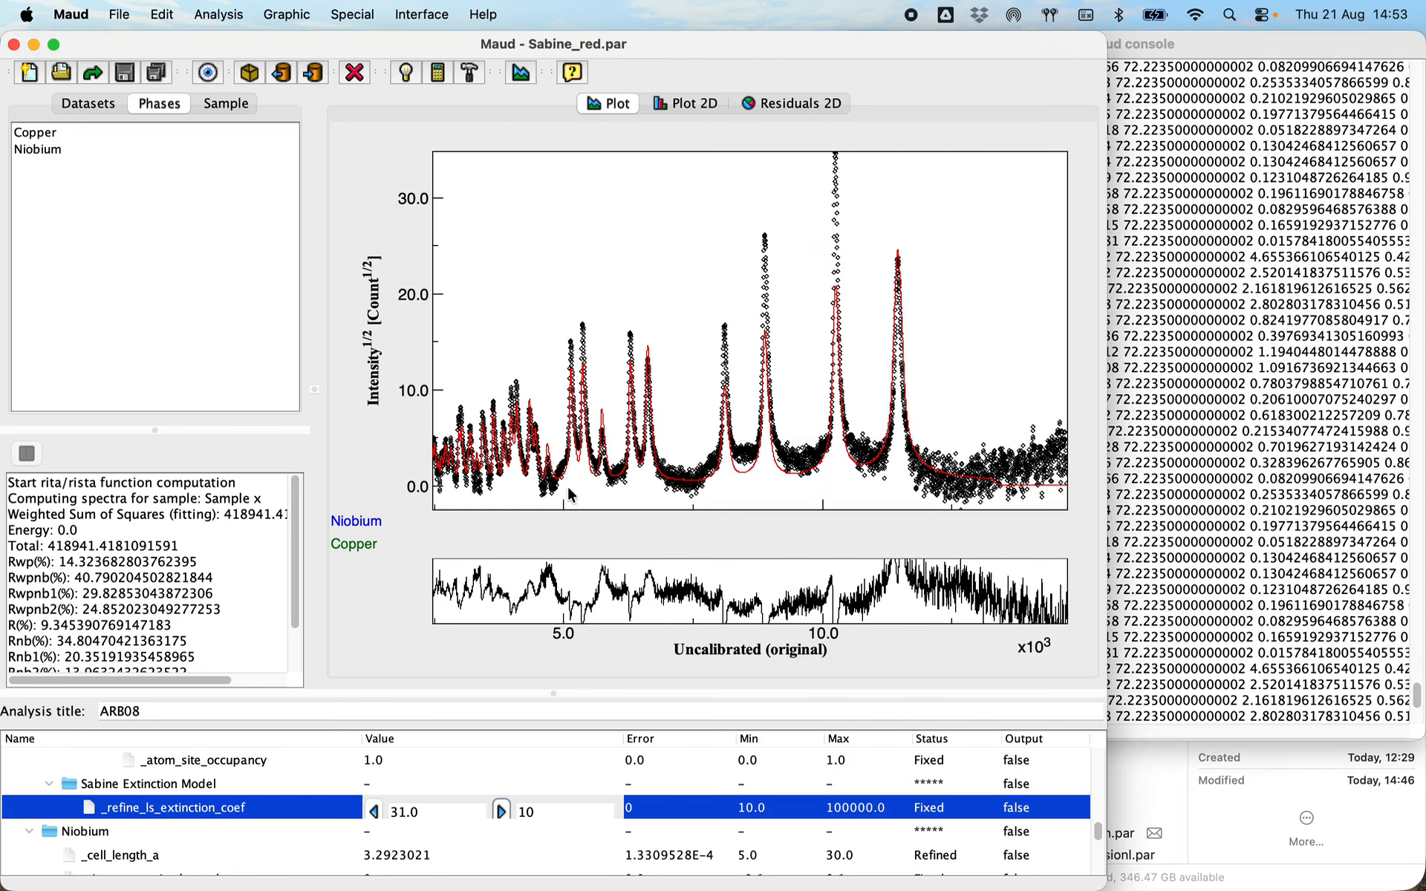
# Raise Copper's _refine_ls_extinction_coef to 41 using the increment of 10 and commit the value.
pyautogui.click(503, 812)
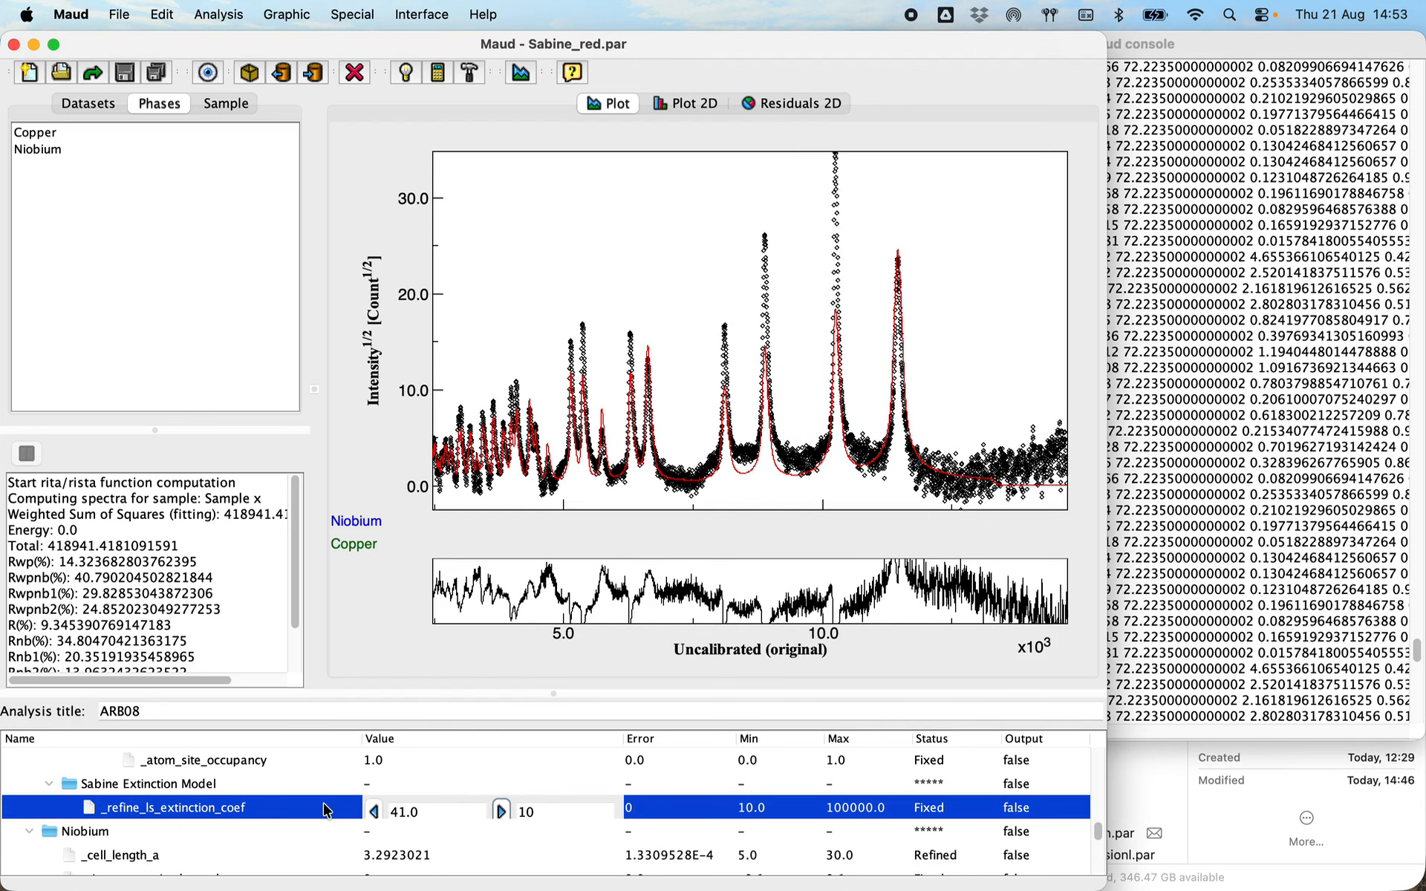
pyautogui.click(323, 804)
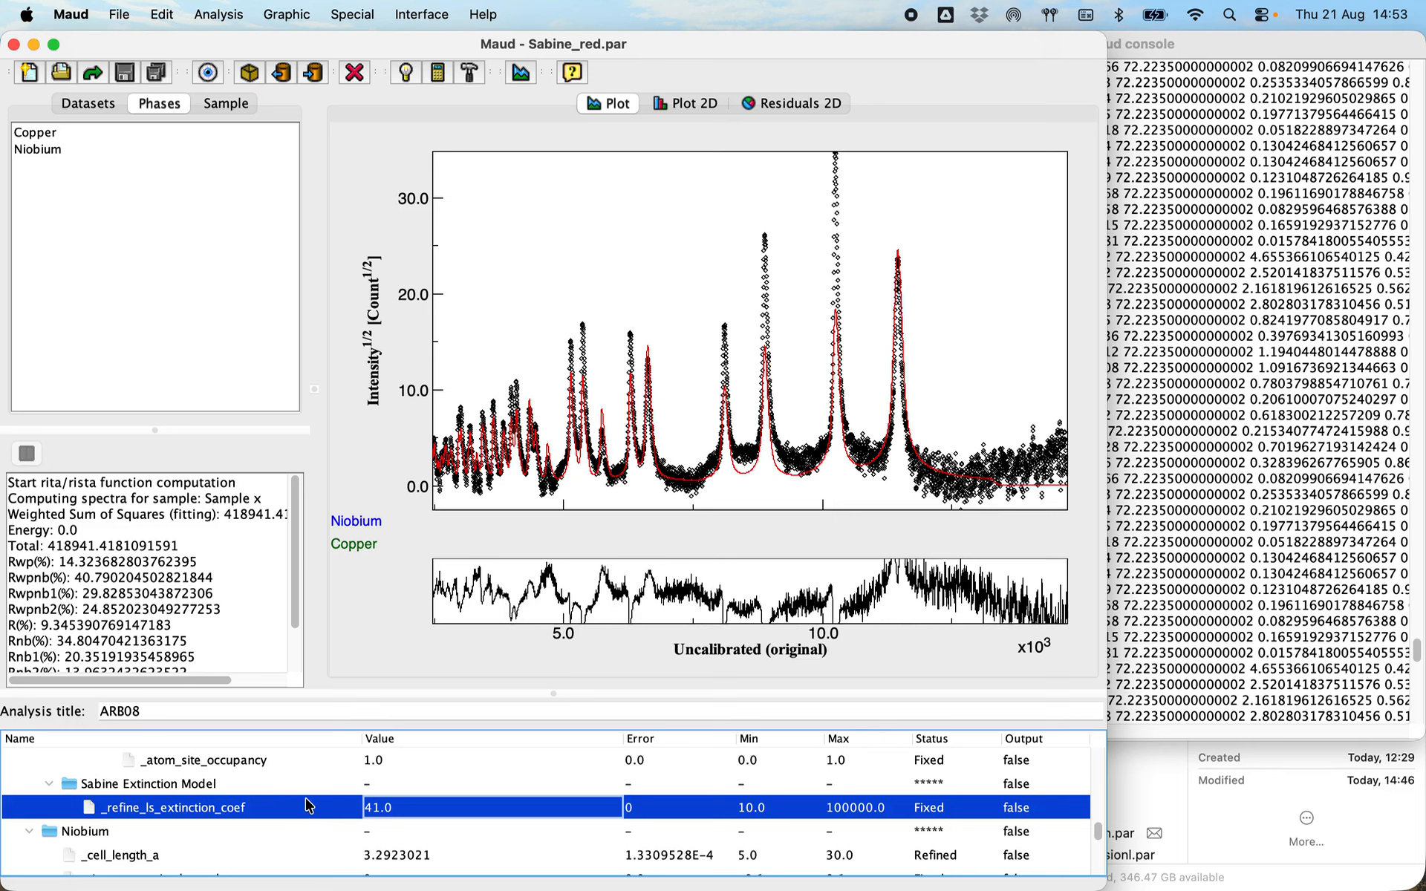
pyautogui.click(221, 16)
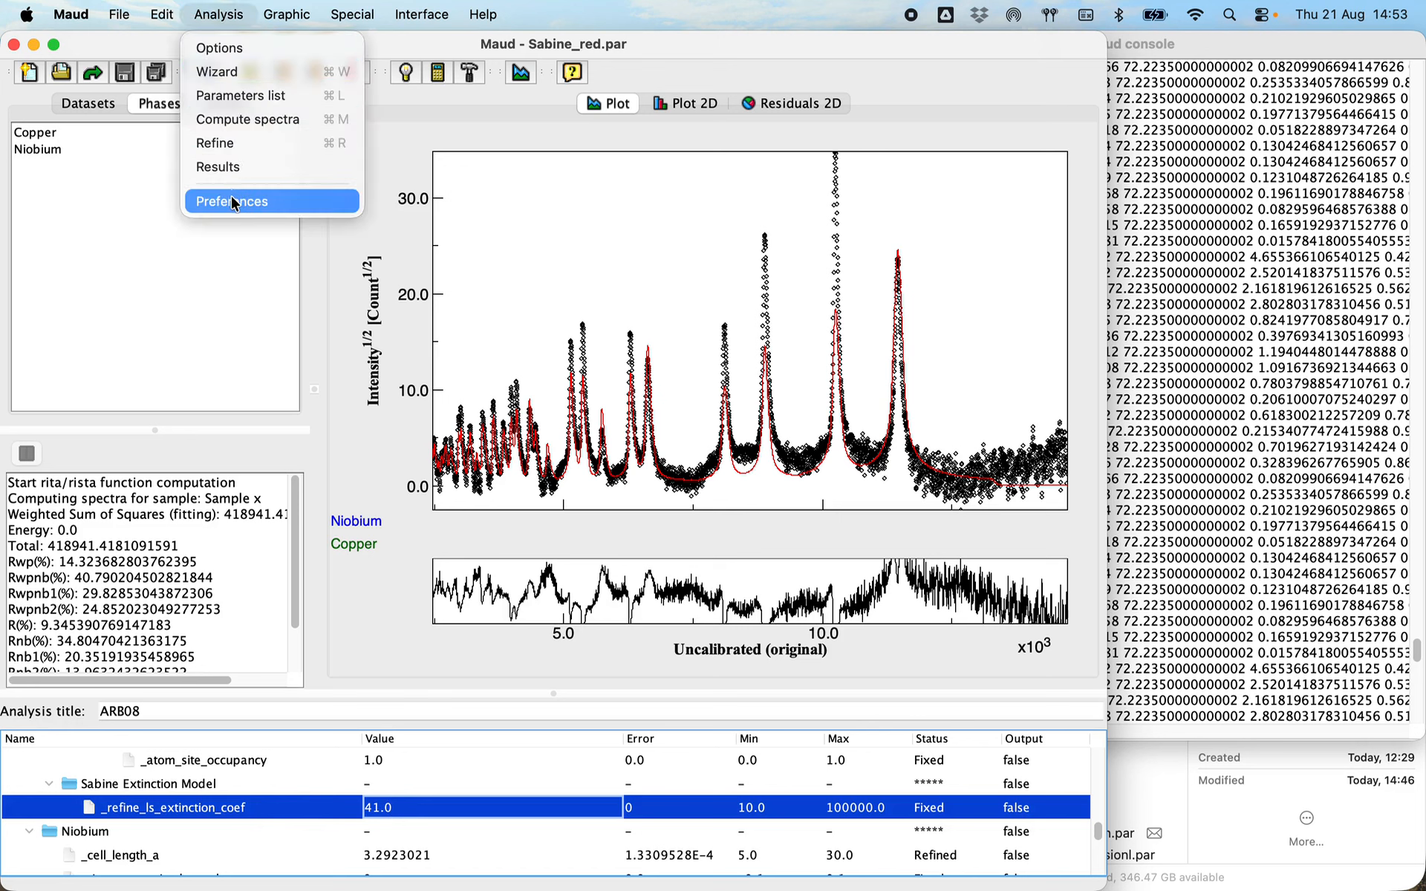
pyautogui.click(221, 165)
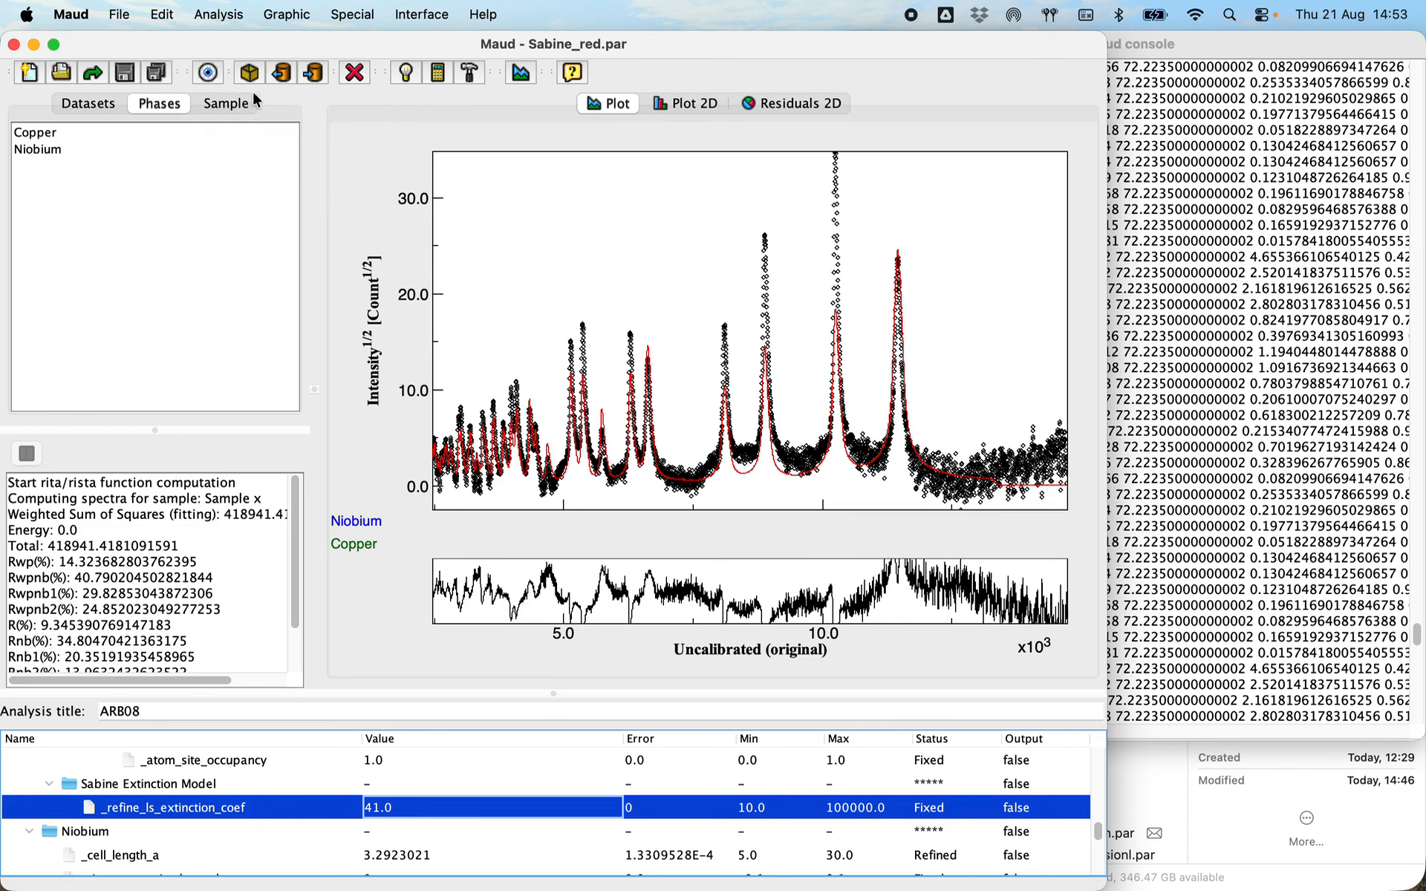
# Open the program preferences and set log_output.file_structure_factors to true.
pyautogui.click(223, 15)
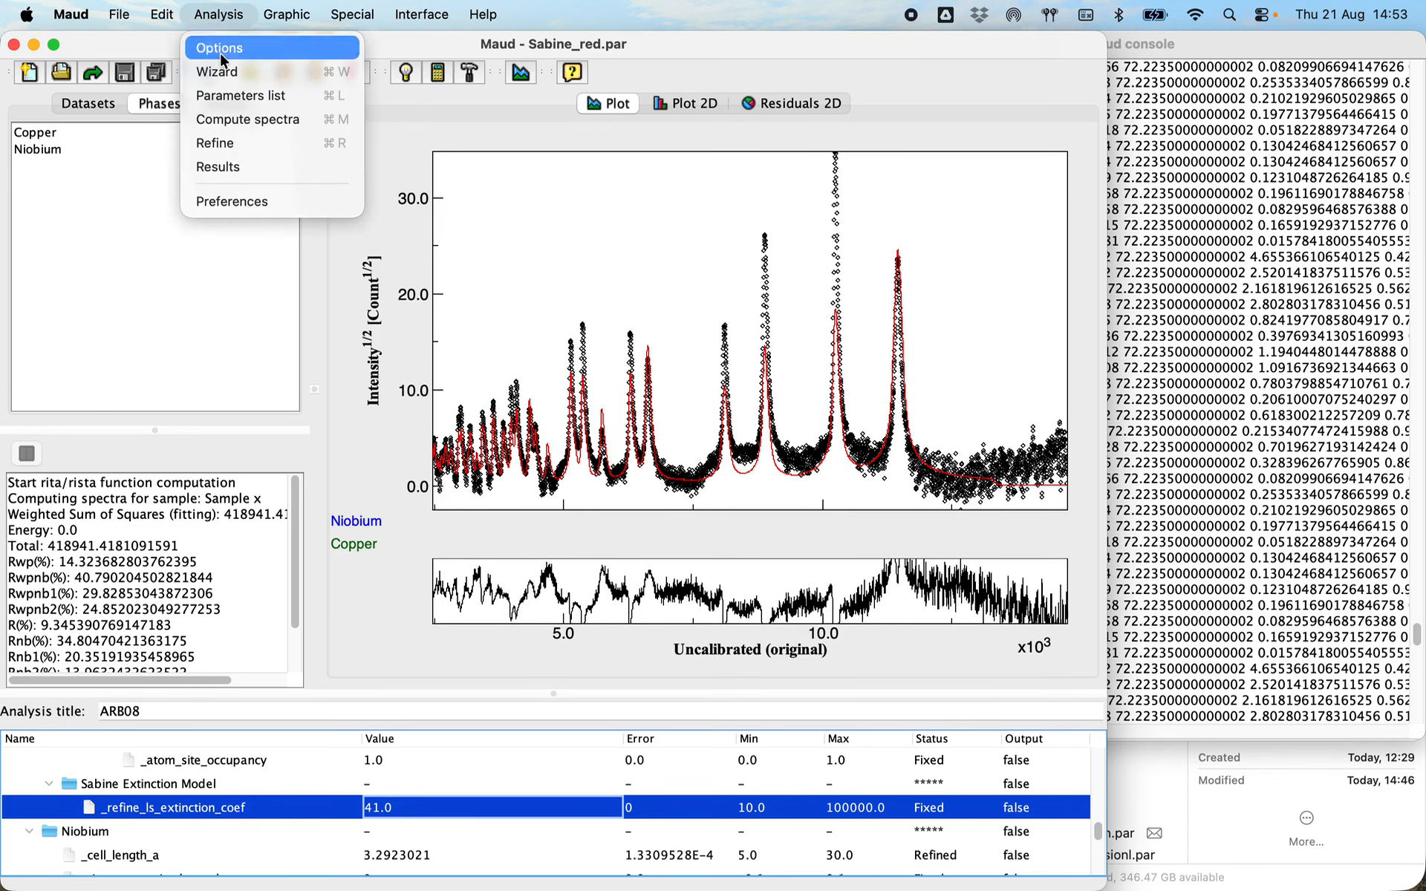
pyautogui.click(237, 199)
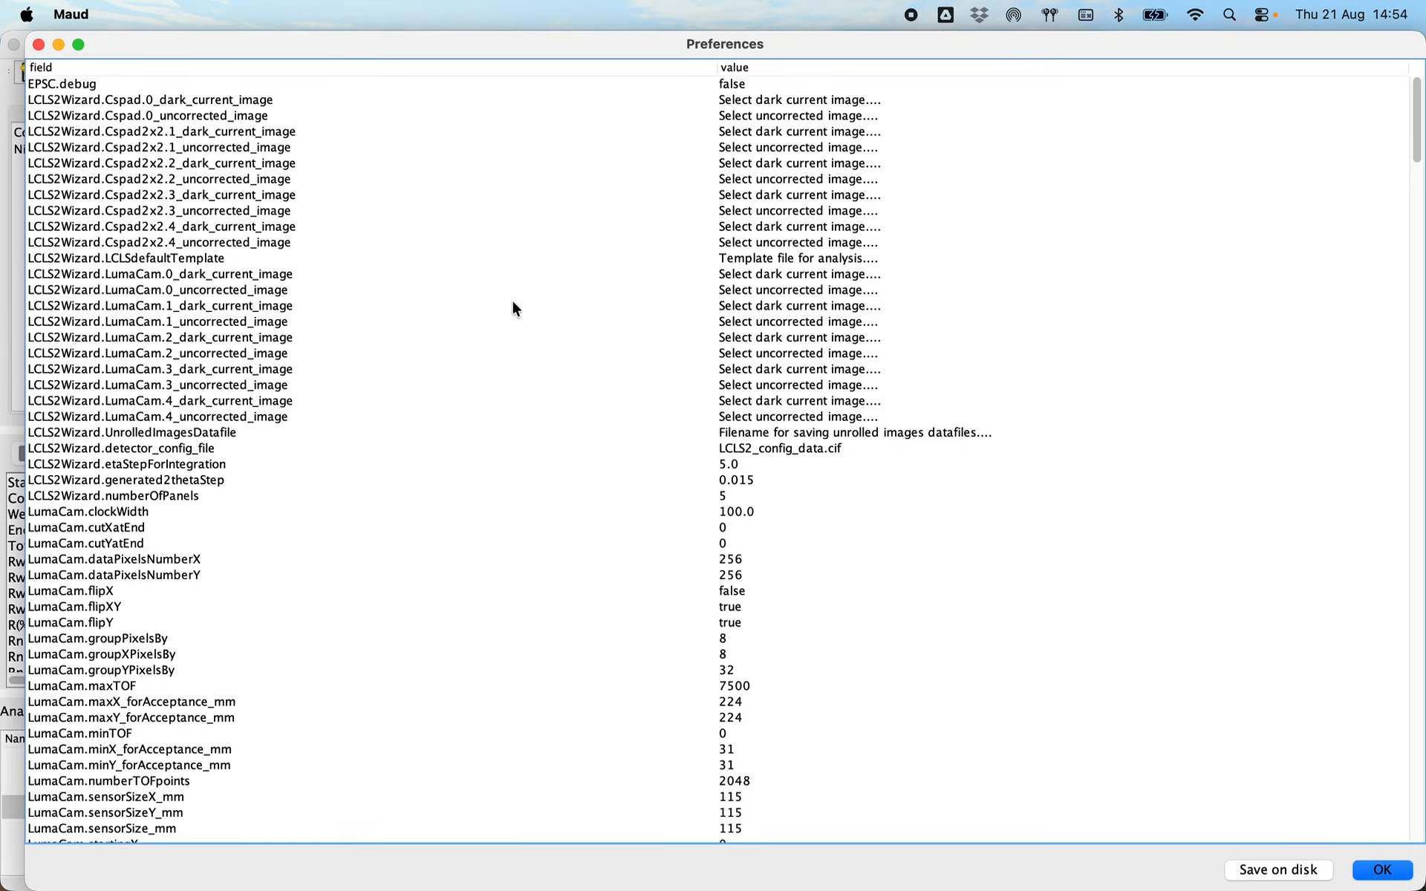
pyautogui.scroll(-8, 465, 266)
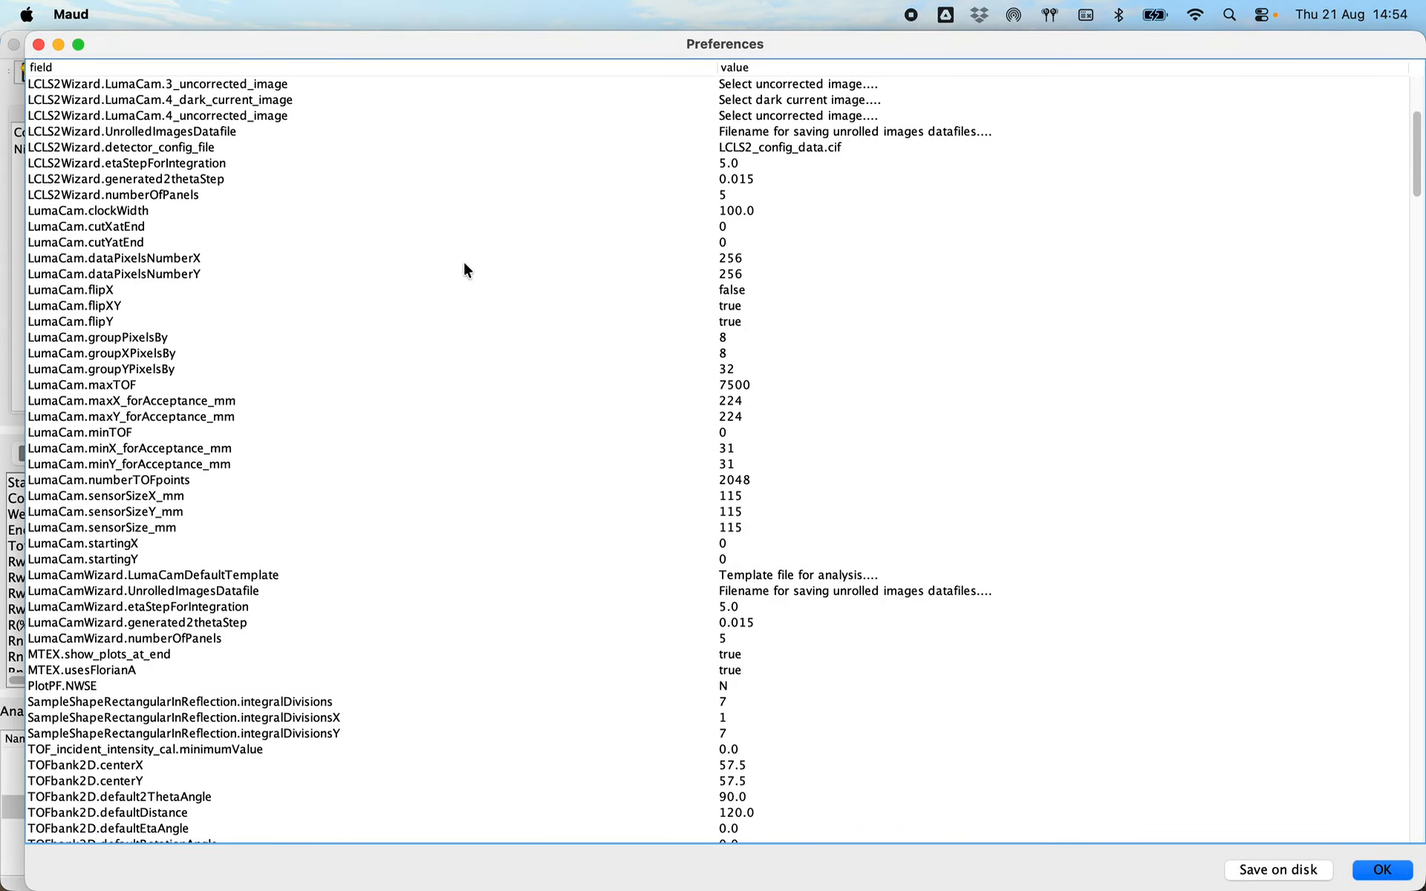
pyautogui.scroll(3, 464, 266)
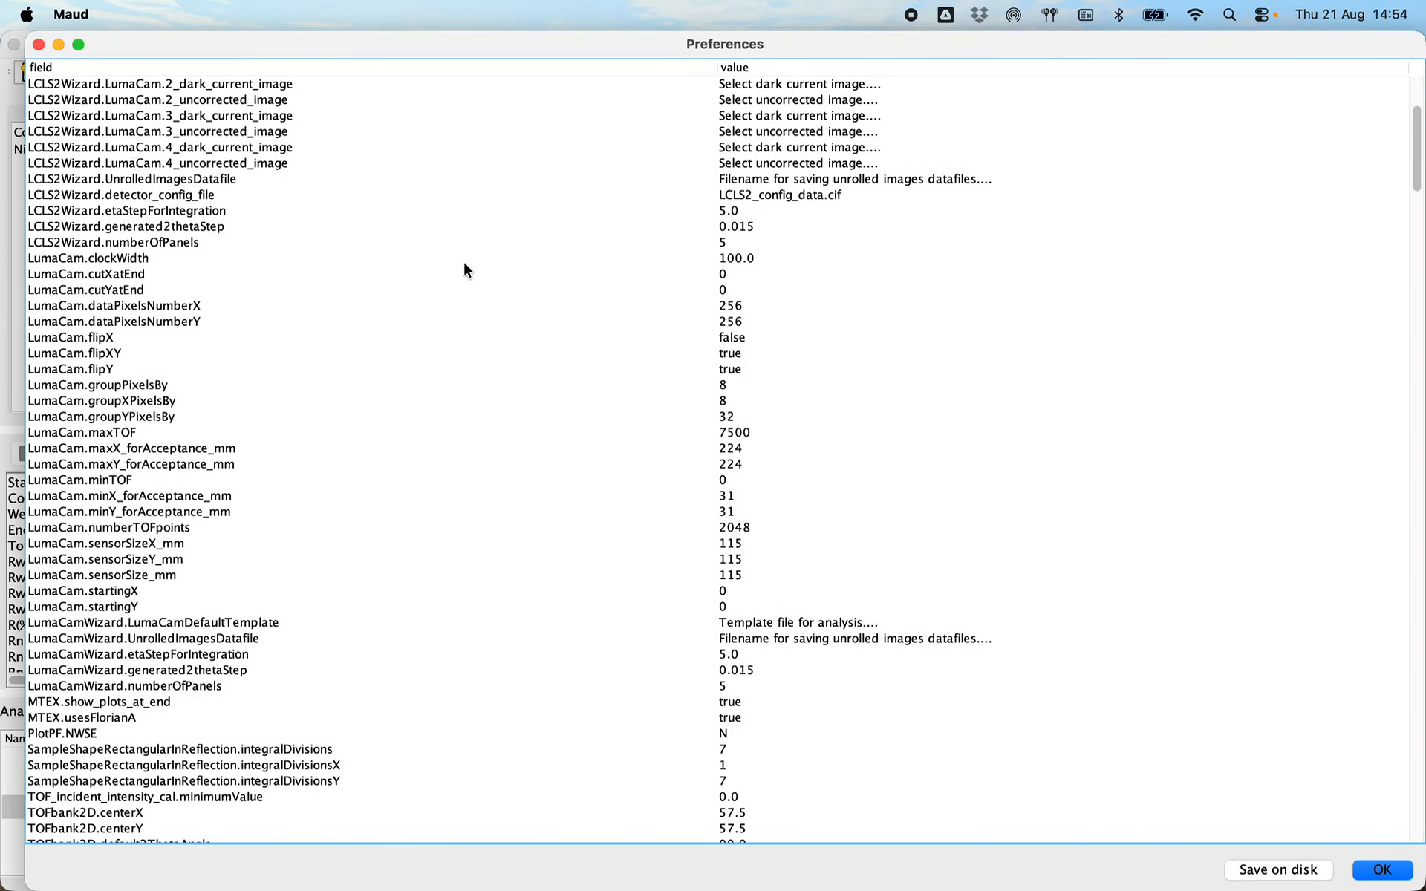
pyautogui.scroll(-15, 465, 266)
pyautogui.scroll(-15, 464, 264)
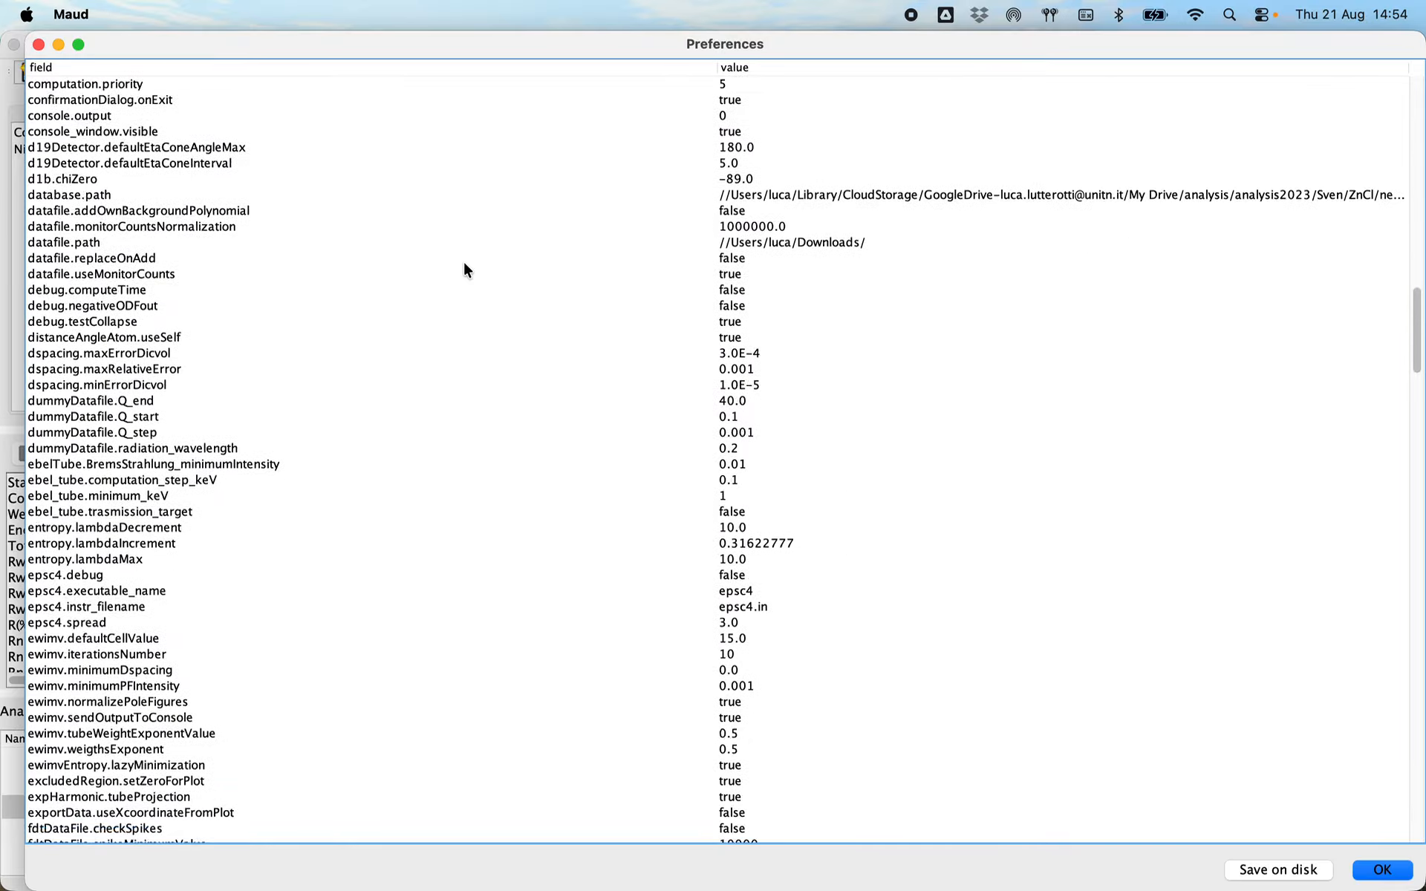
pyautogui.scroll(-20, 314, 319)
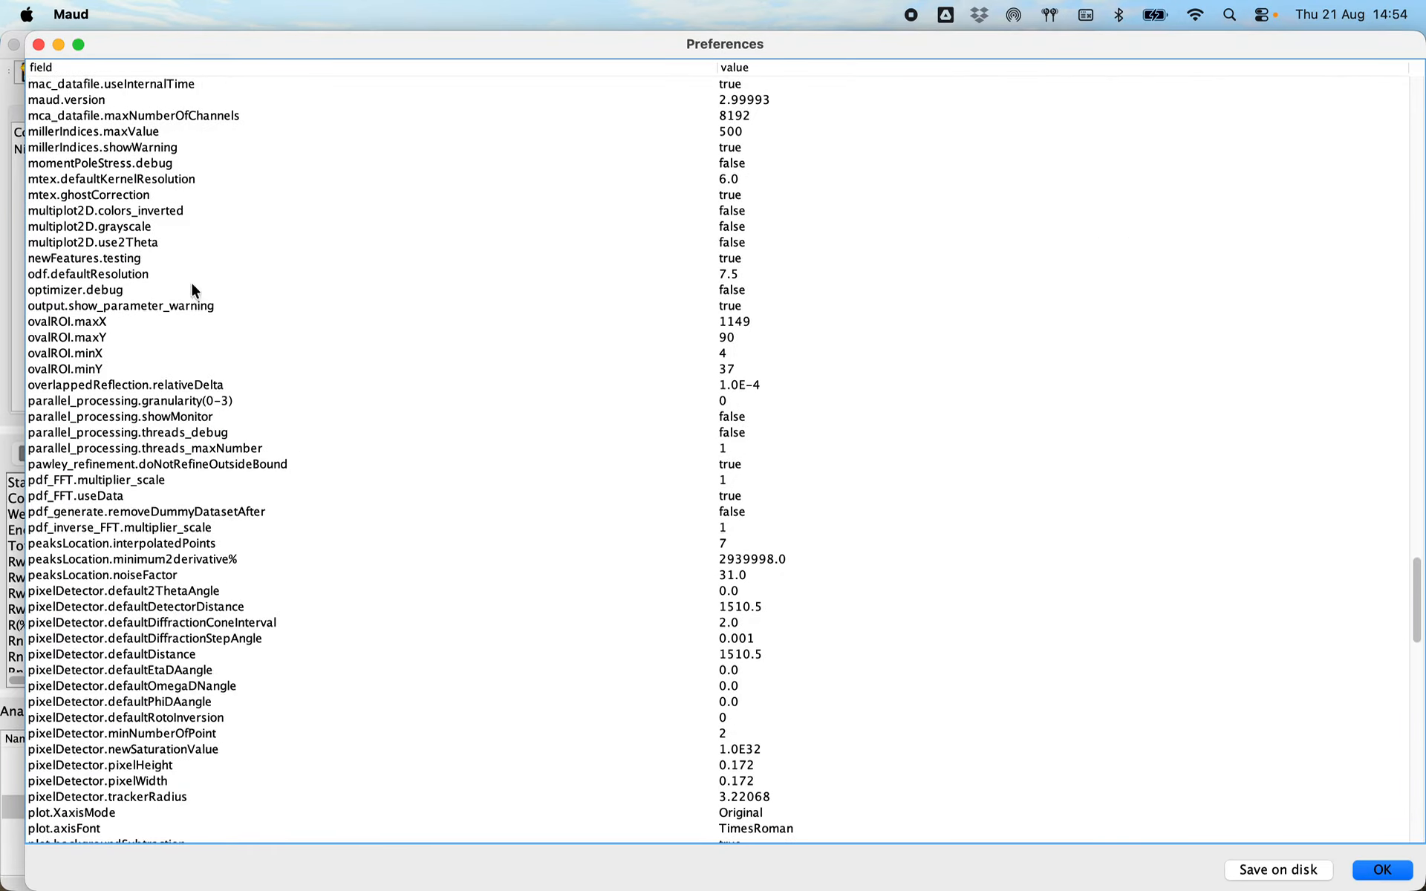
pyautogui.scroll(3, 176, 271)
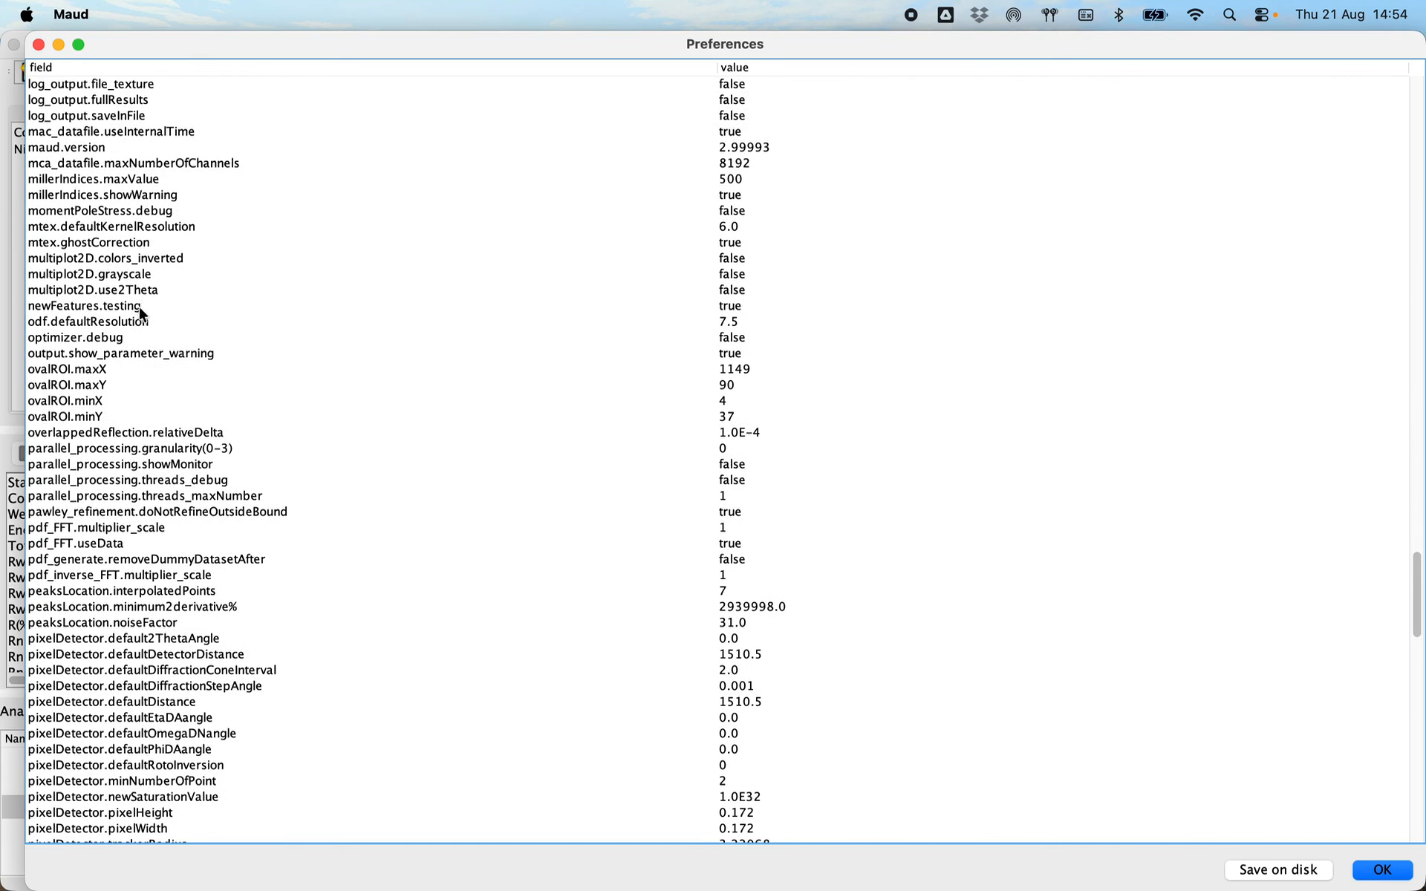
pyautogui.scroll(1, 144, 300)
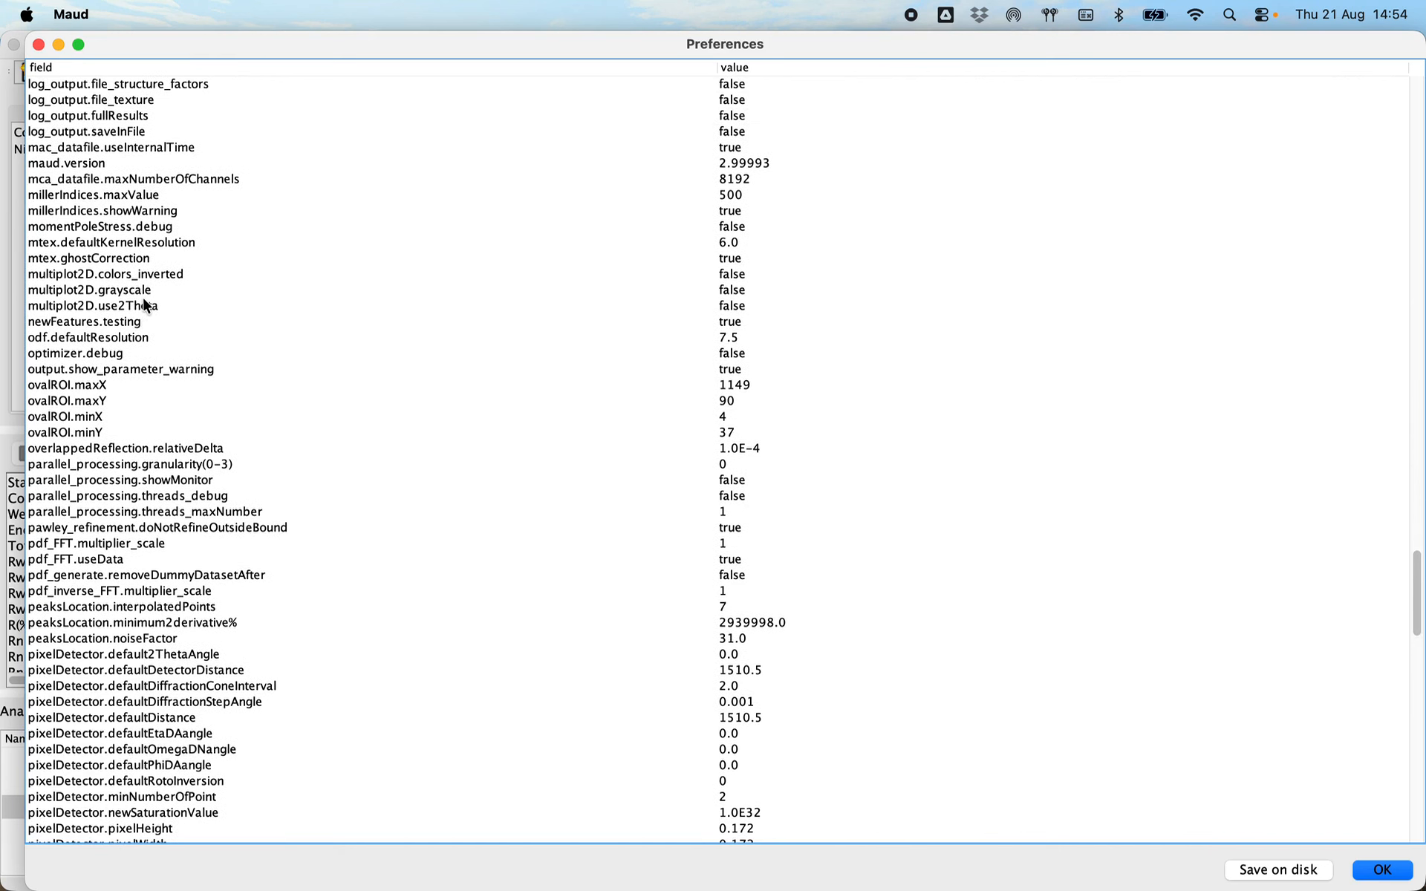
pyautogui.scroll(6, 145, 303)
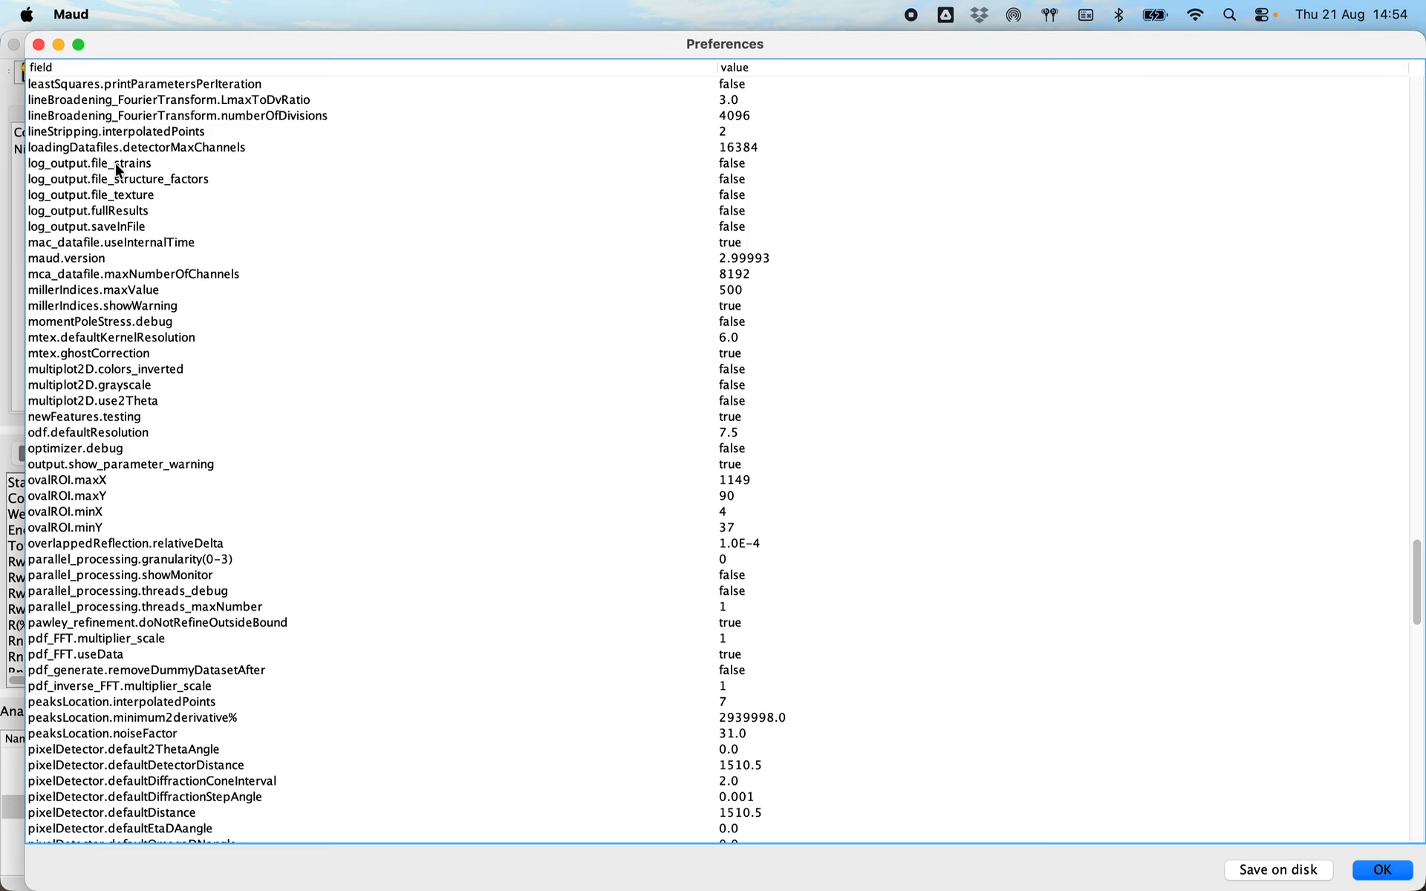
pyautogui.click(128, 185)
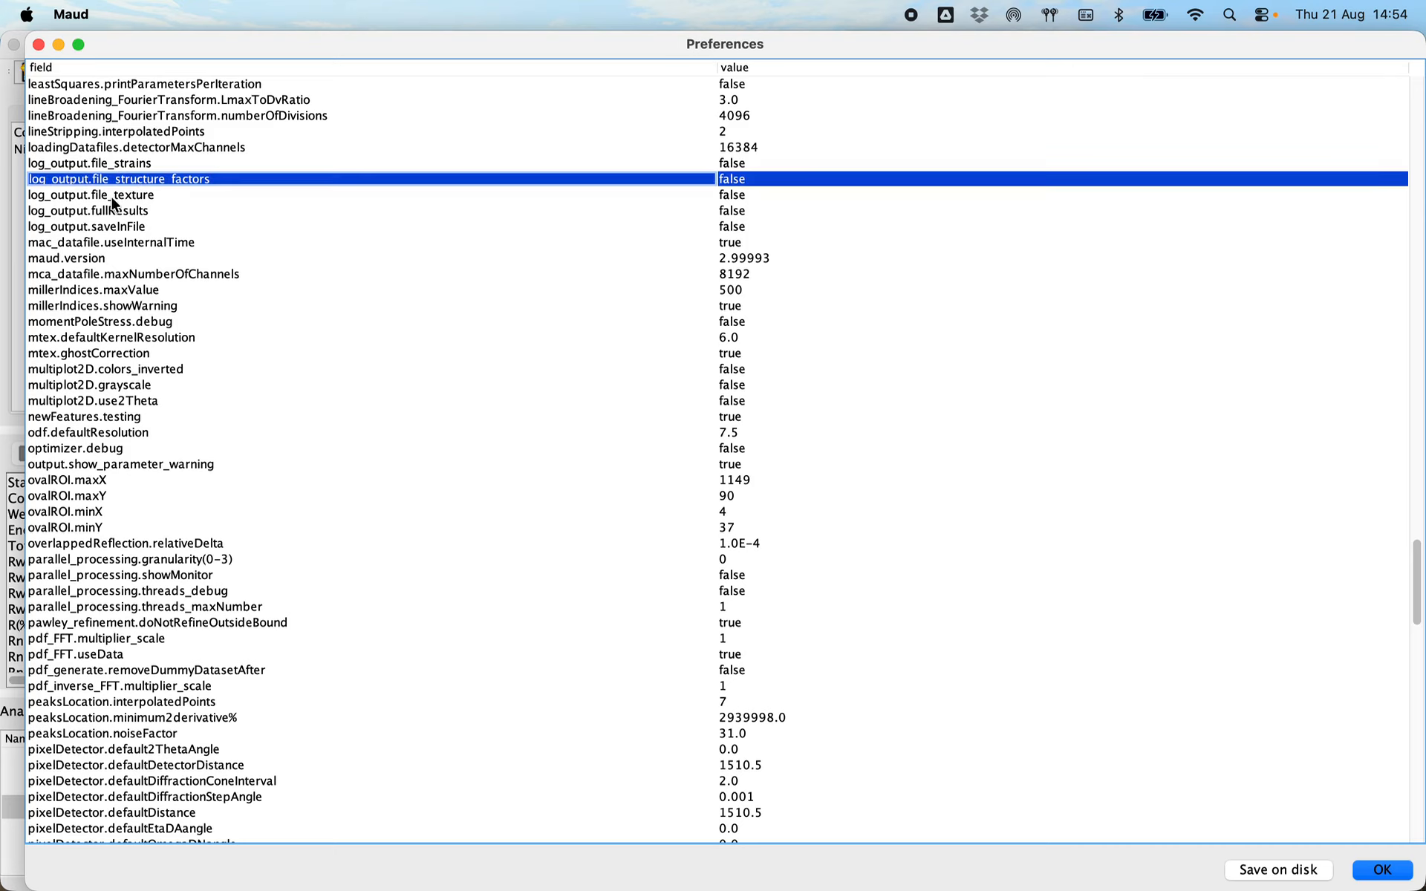
pyautogui.click(741, 181)
pyautogui.click(739, 157)
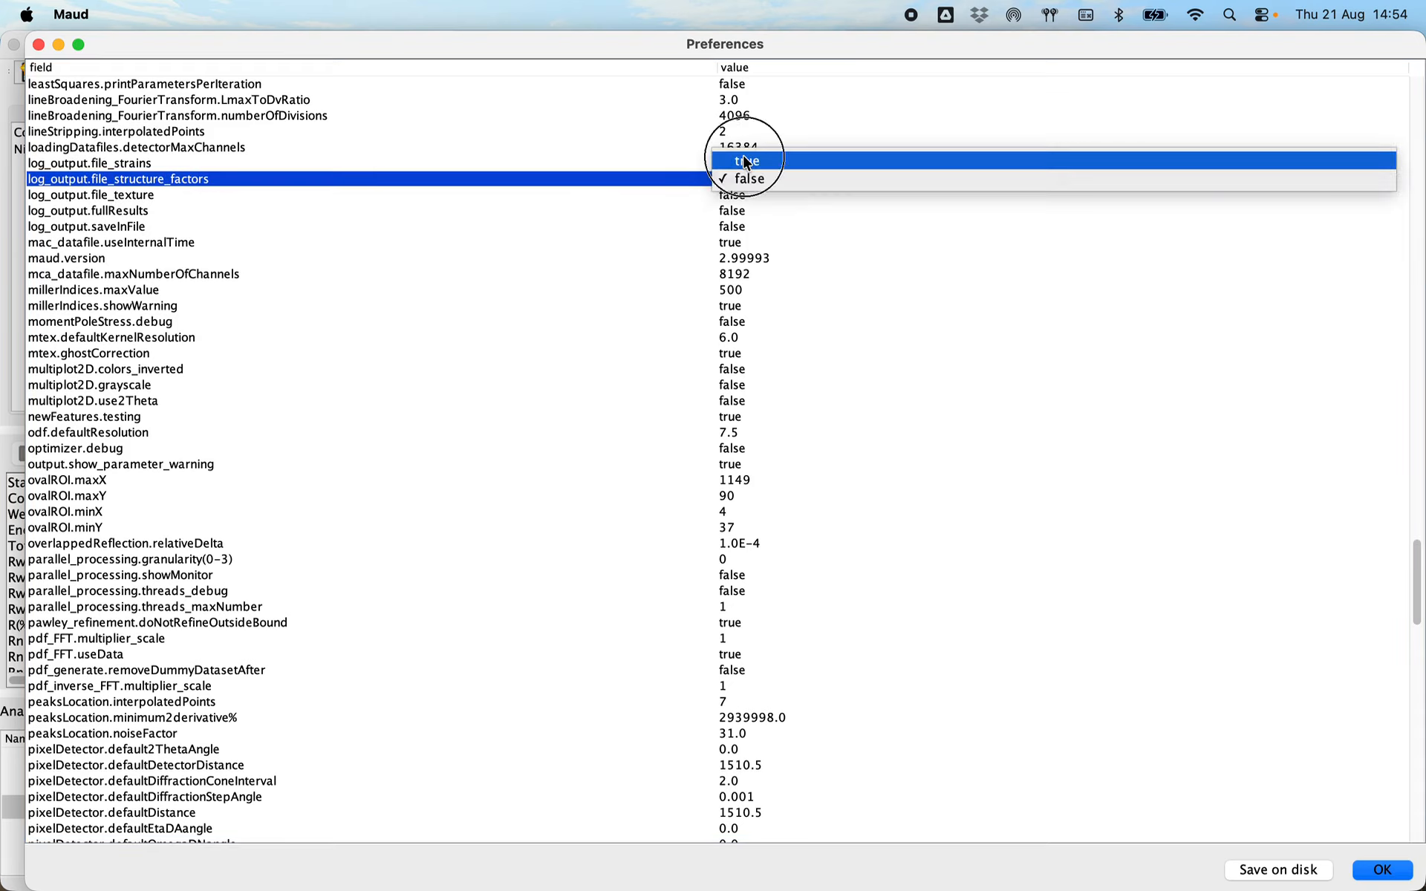
pyautogui.click(671, 195)
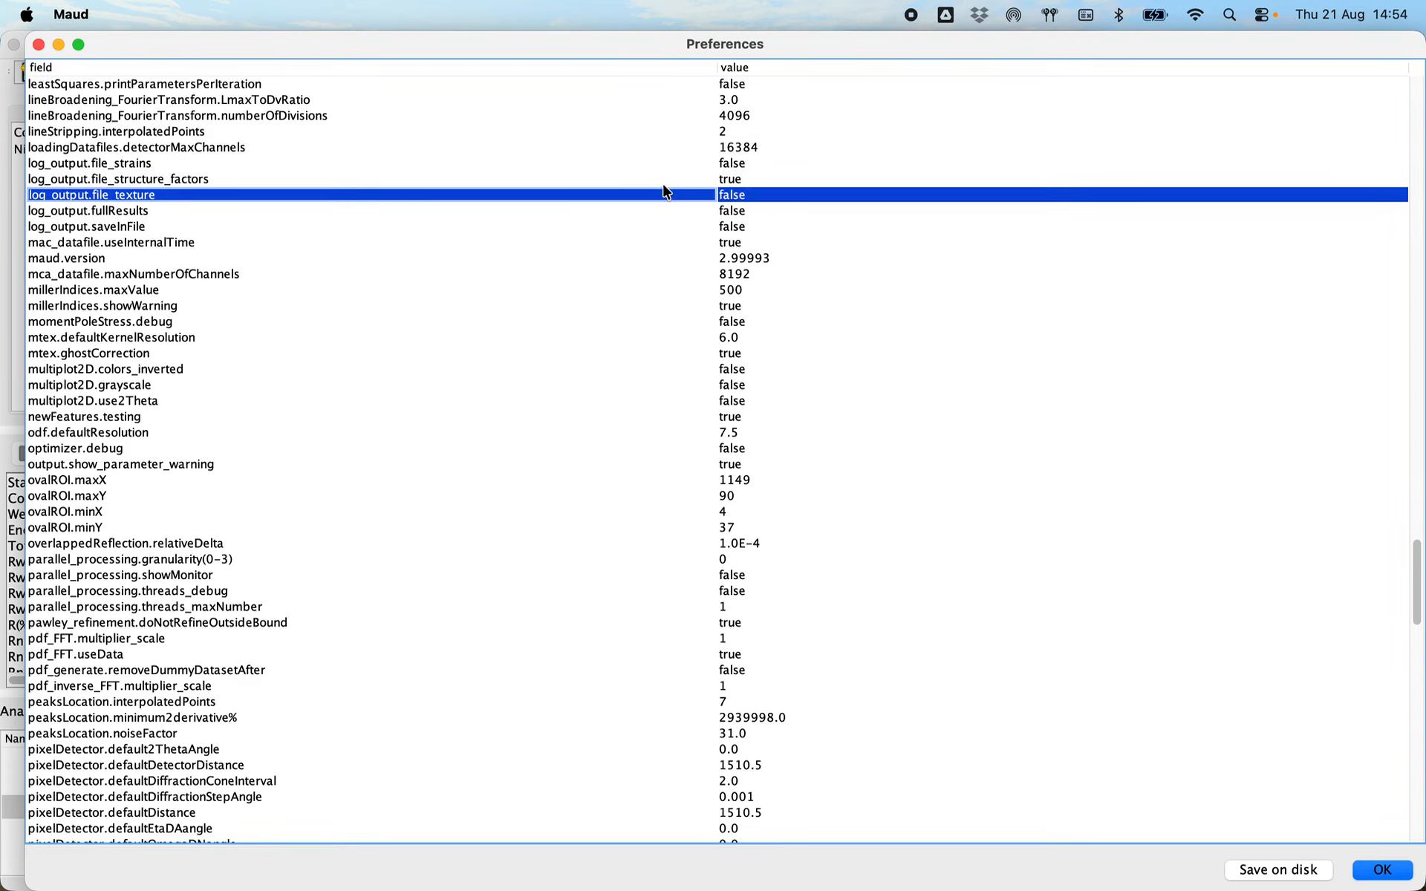
# Set log_output.saveInFile and log_output.fullResults to true and save the preferences.
pyautogui.click(106, 211)
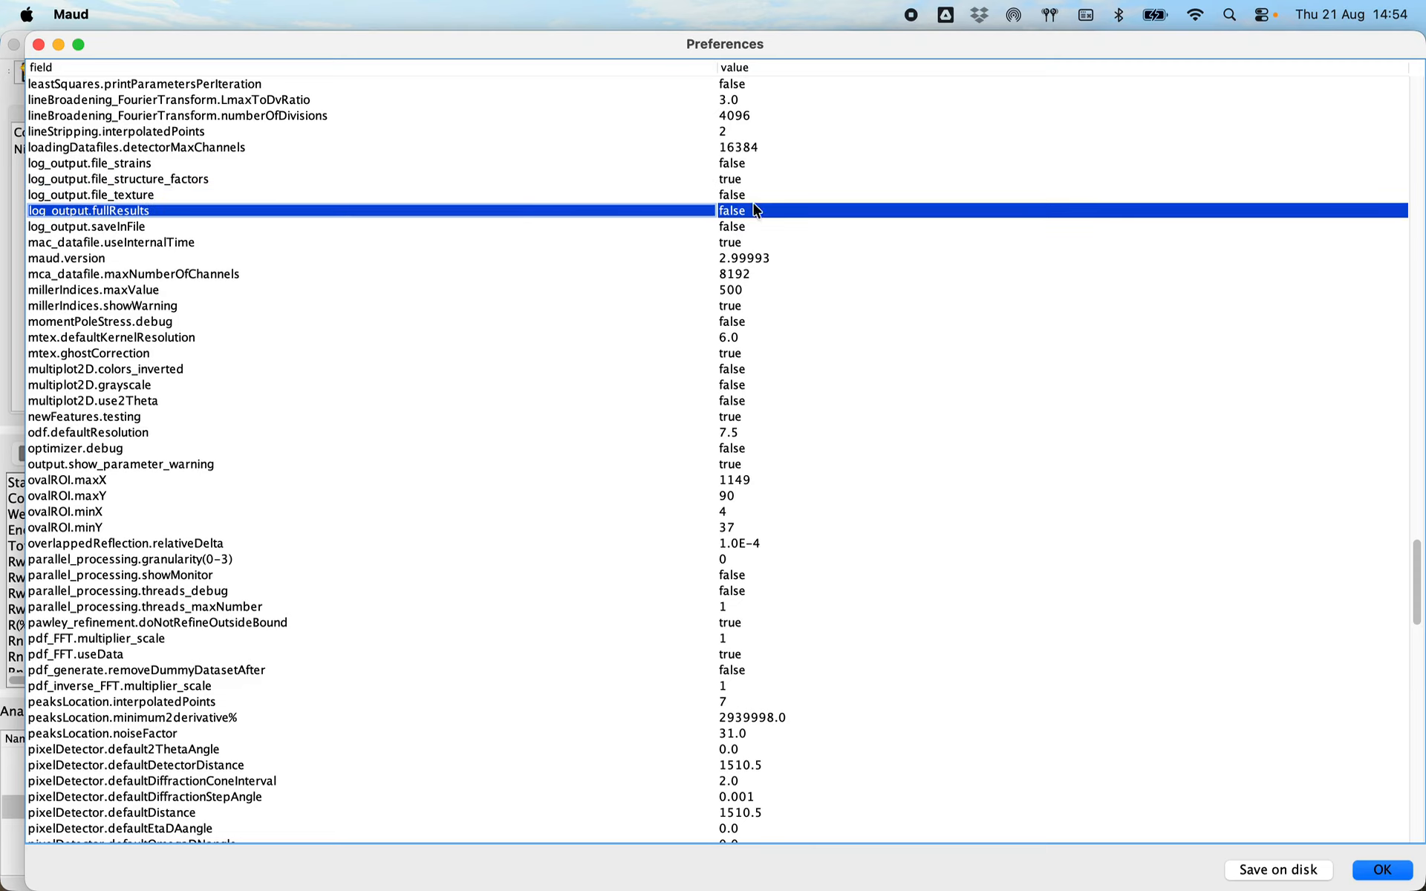
pyautogui.click(737, 227)
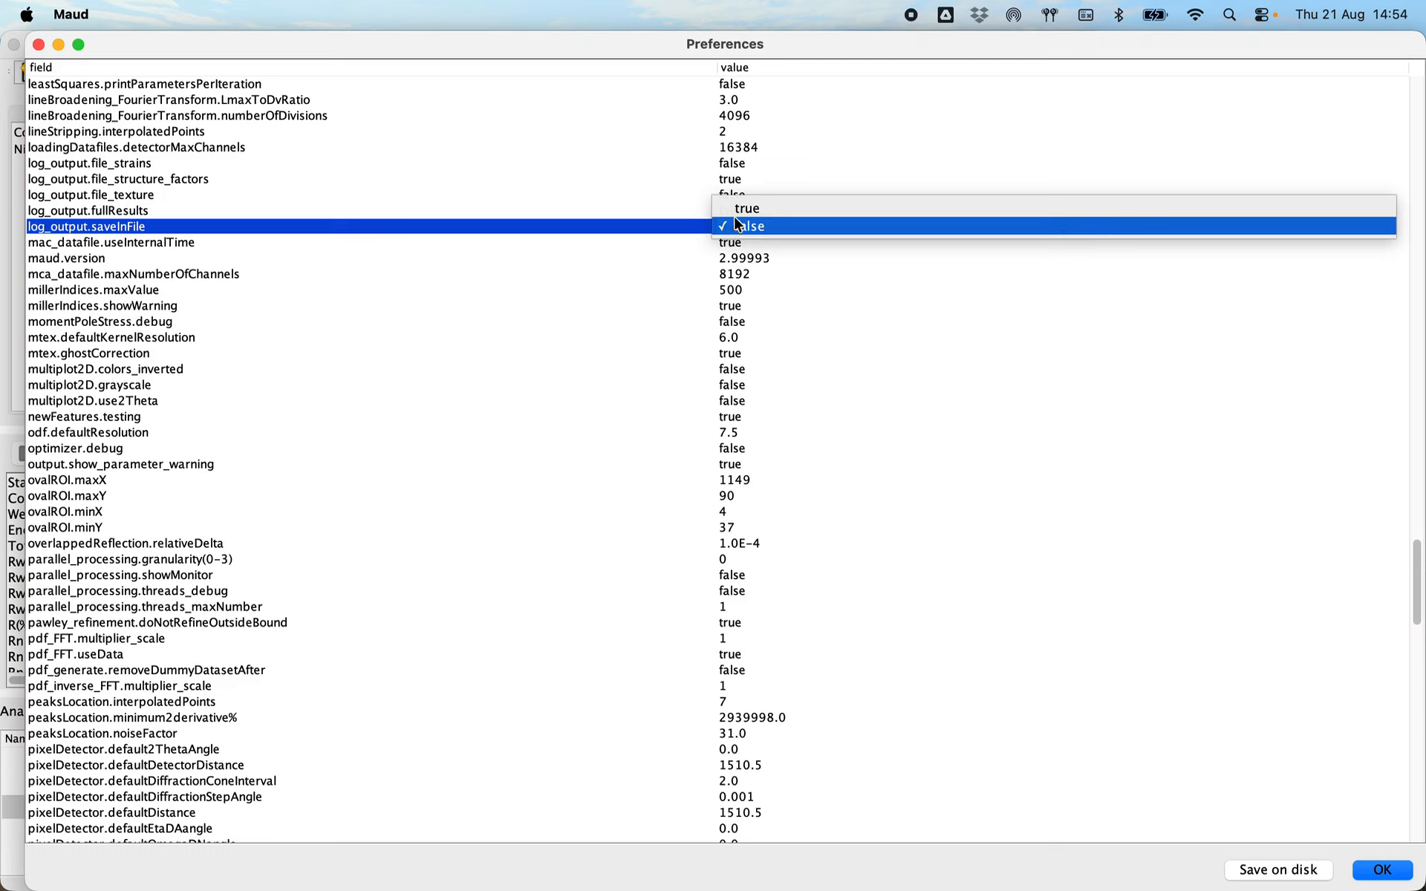
pyautogui.click(746, 208)
pyautogui.click(737, 211)
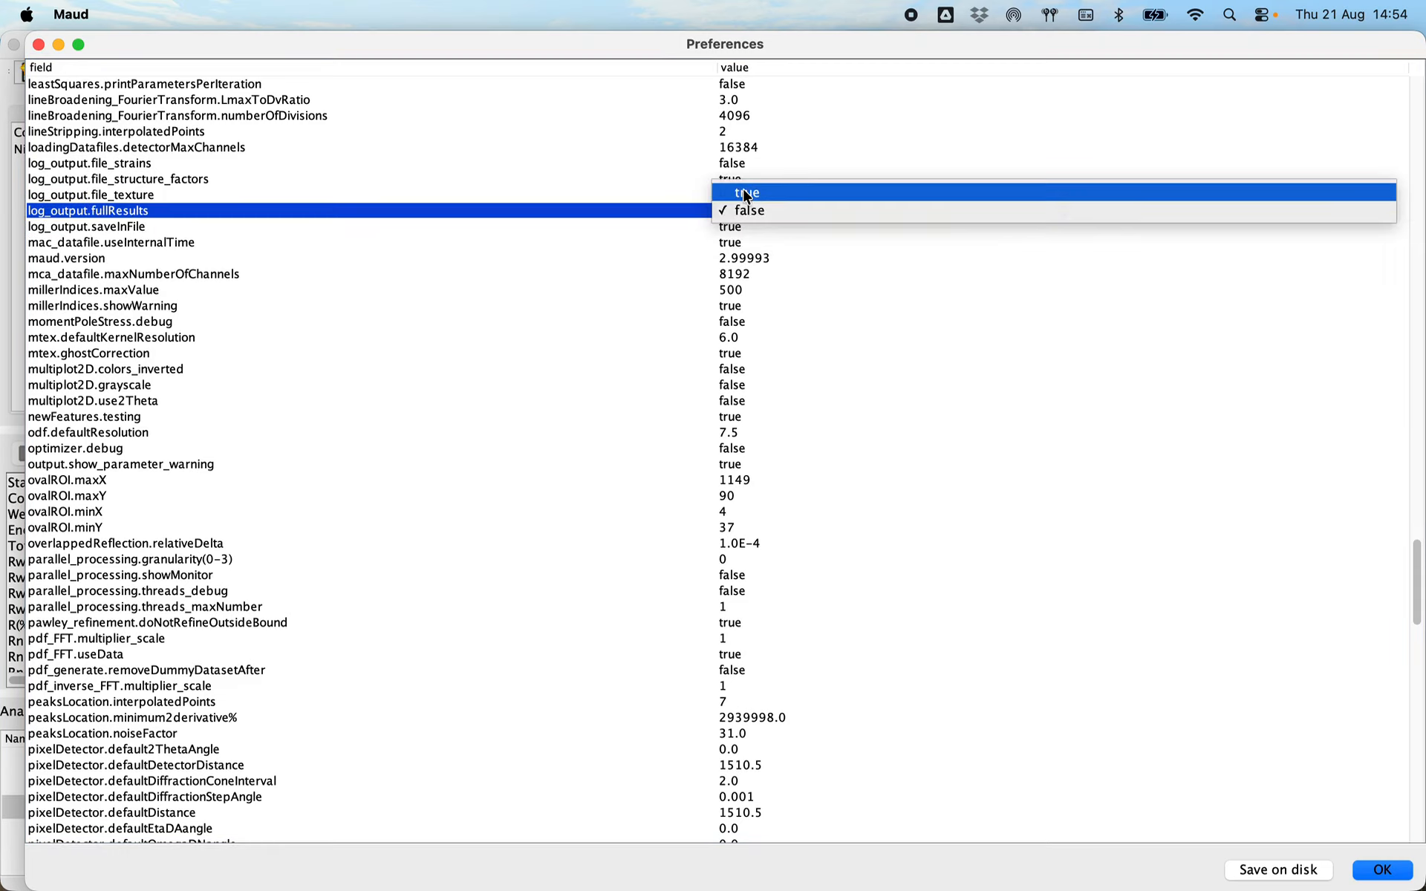
pyautogui.click(746, 192)
pyautogui.click(671, 226)
pyautogui.click(672, 212)
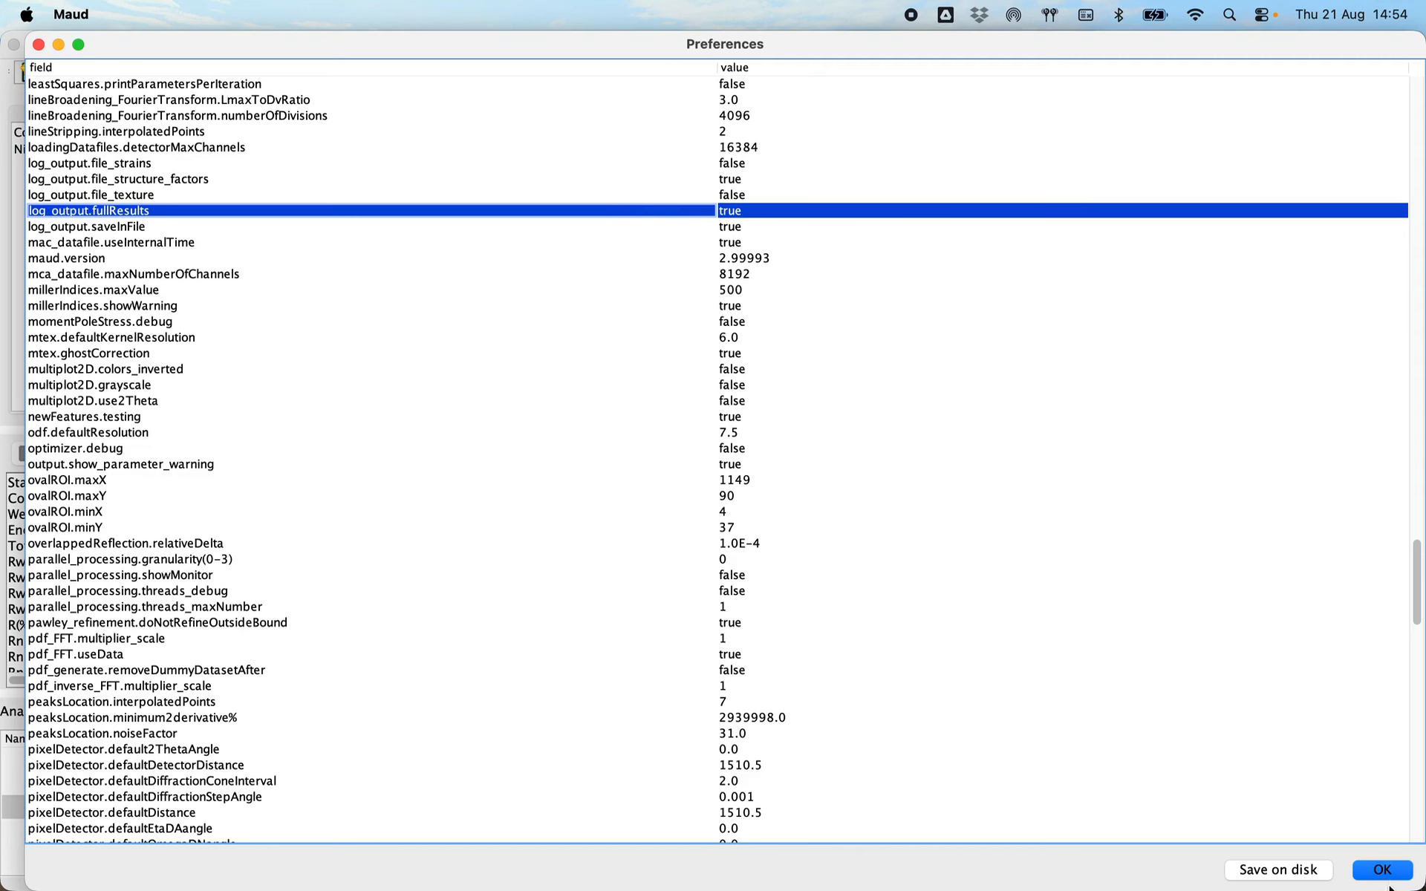
pyautogui.click(1299, 870)
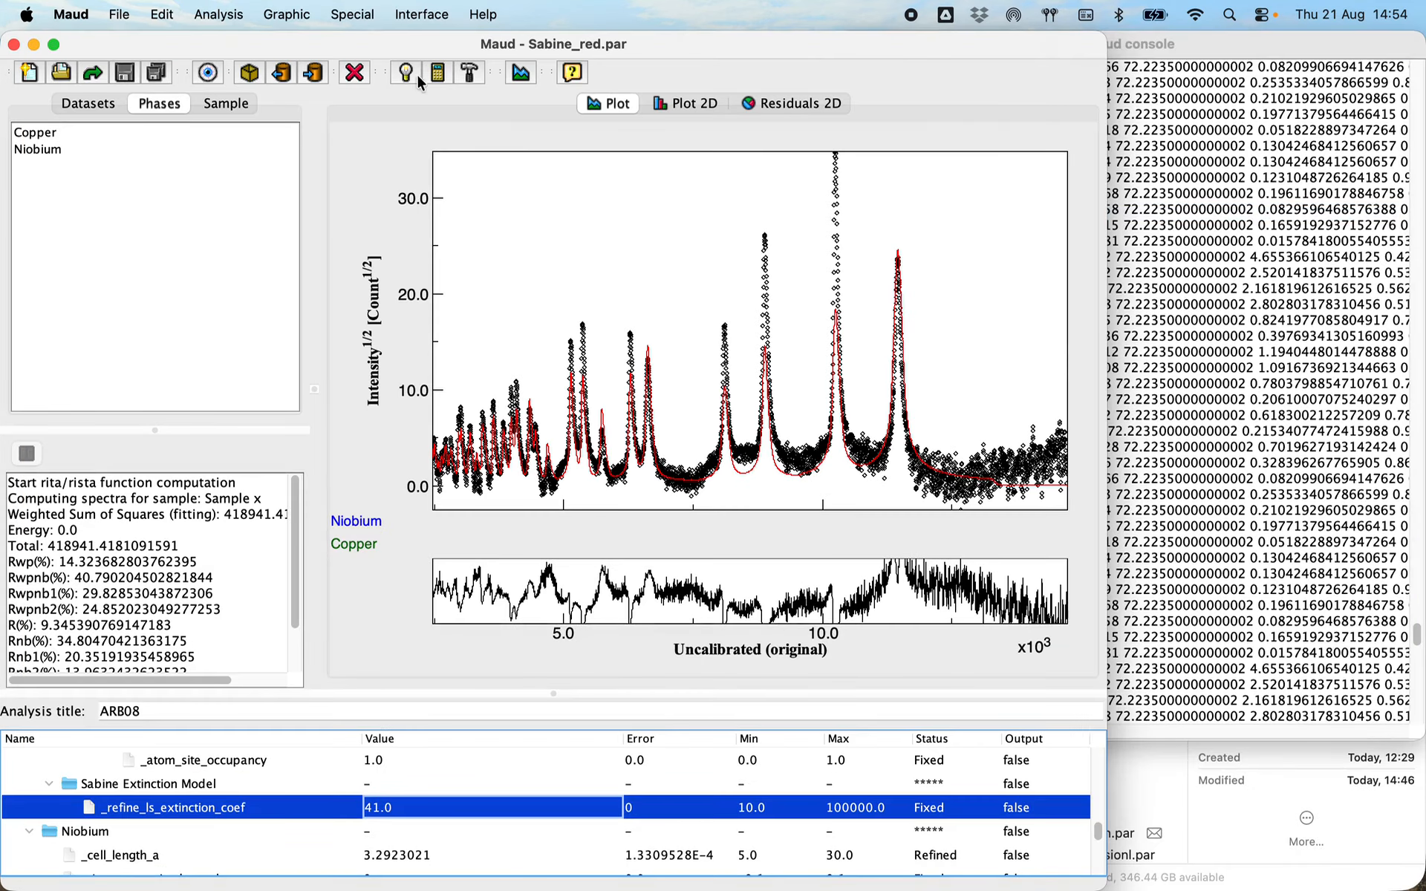
# Recompute the spectra and open the analysis results, widening the window to read the Copper and Niobium peaks lists.
pyautogui.click(439, 68)
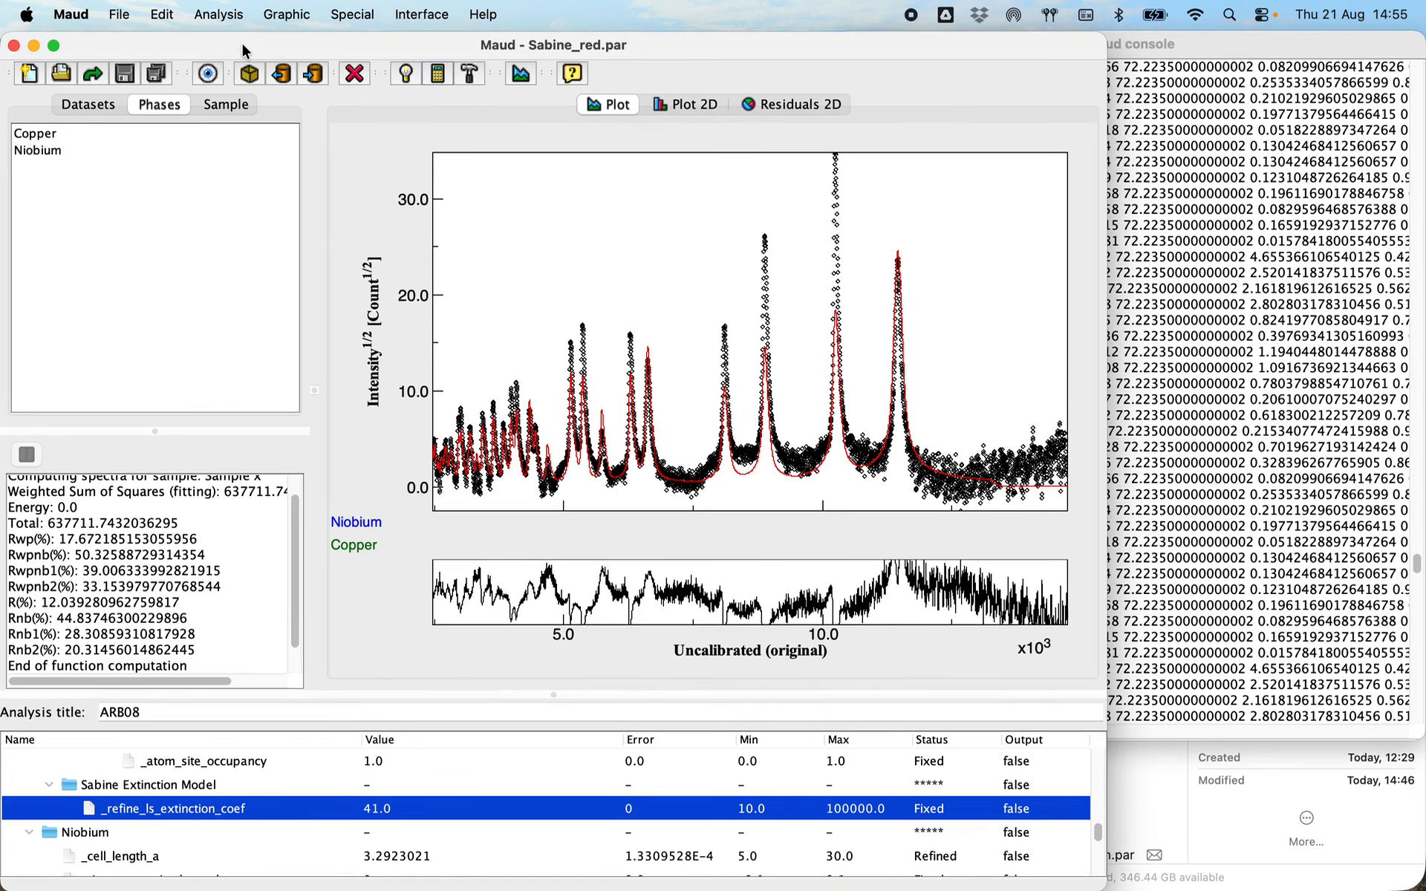
pyautogui.click(220, 15)
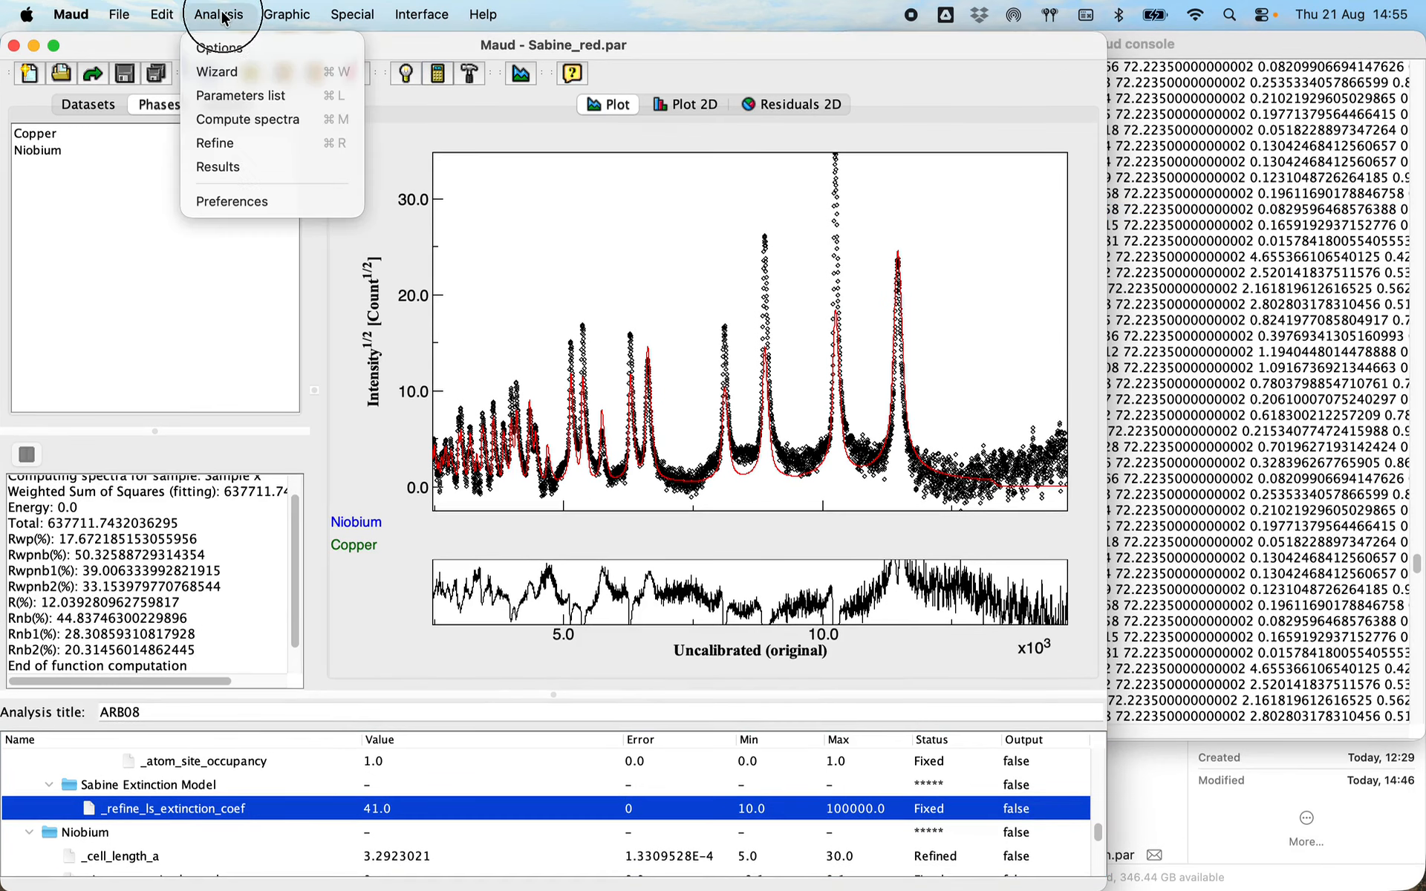
pyautogui.click(221, 165)
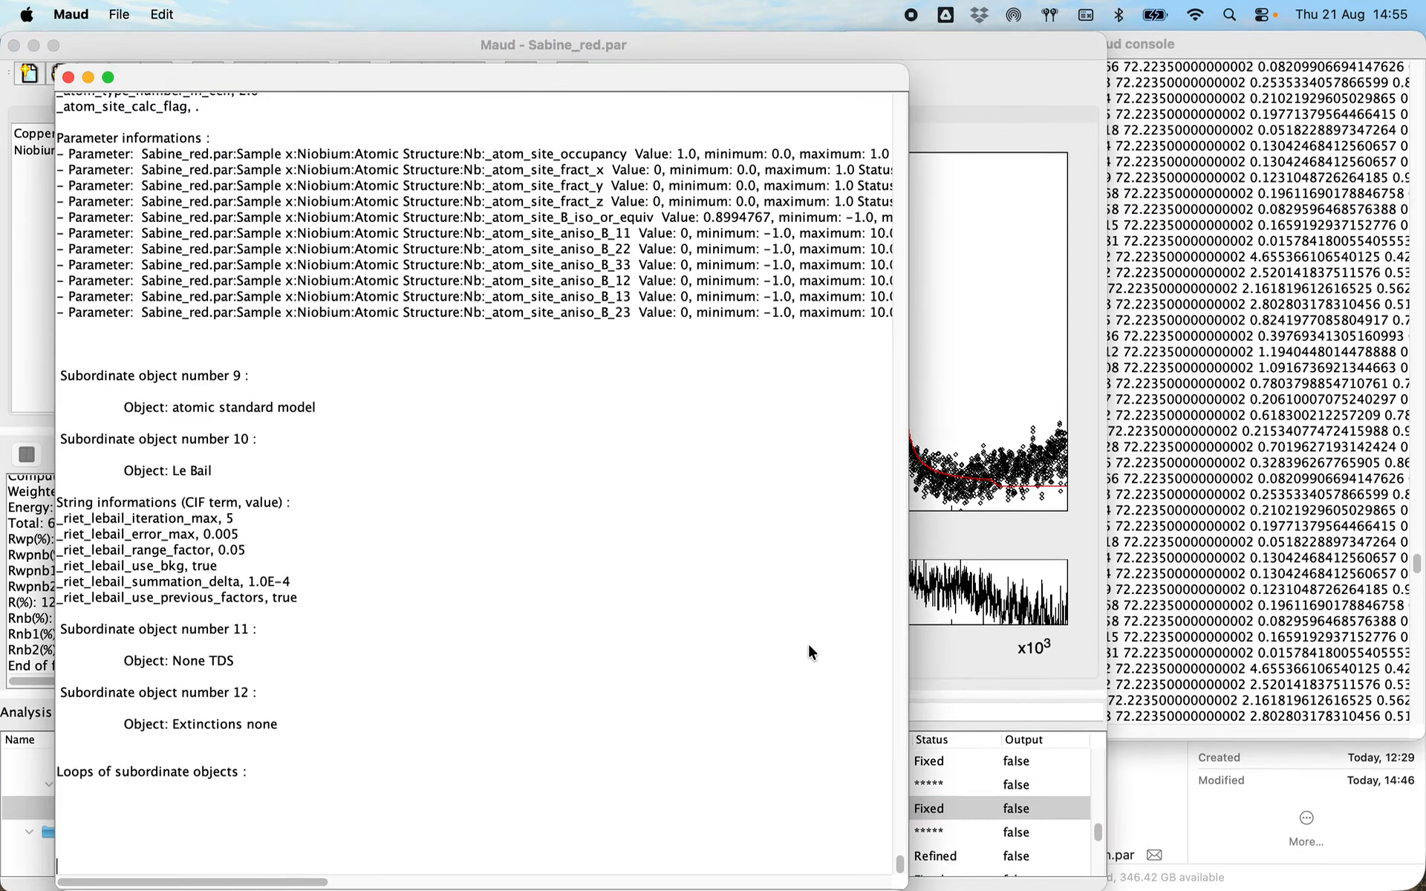
pyautogui.moveTo(901, 864); pyautogui.dragTo(1160, 128)
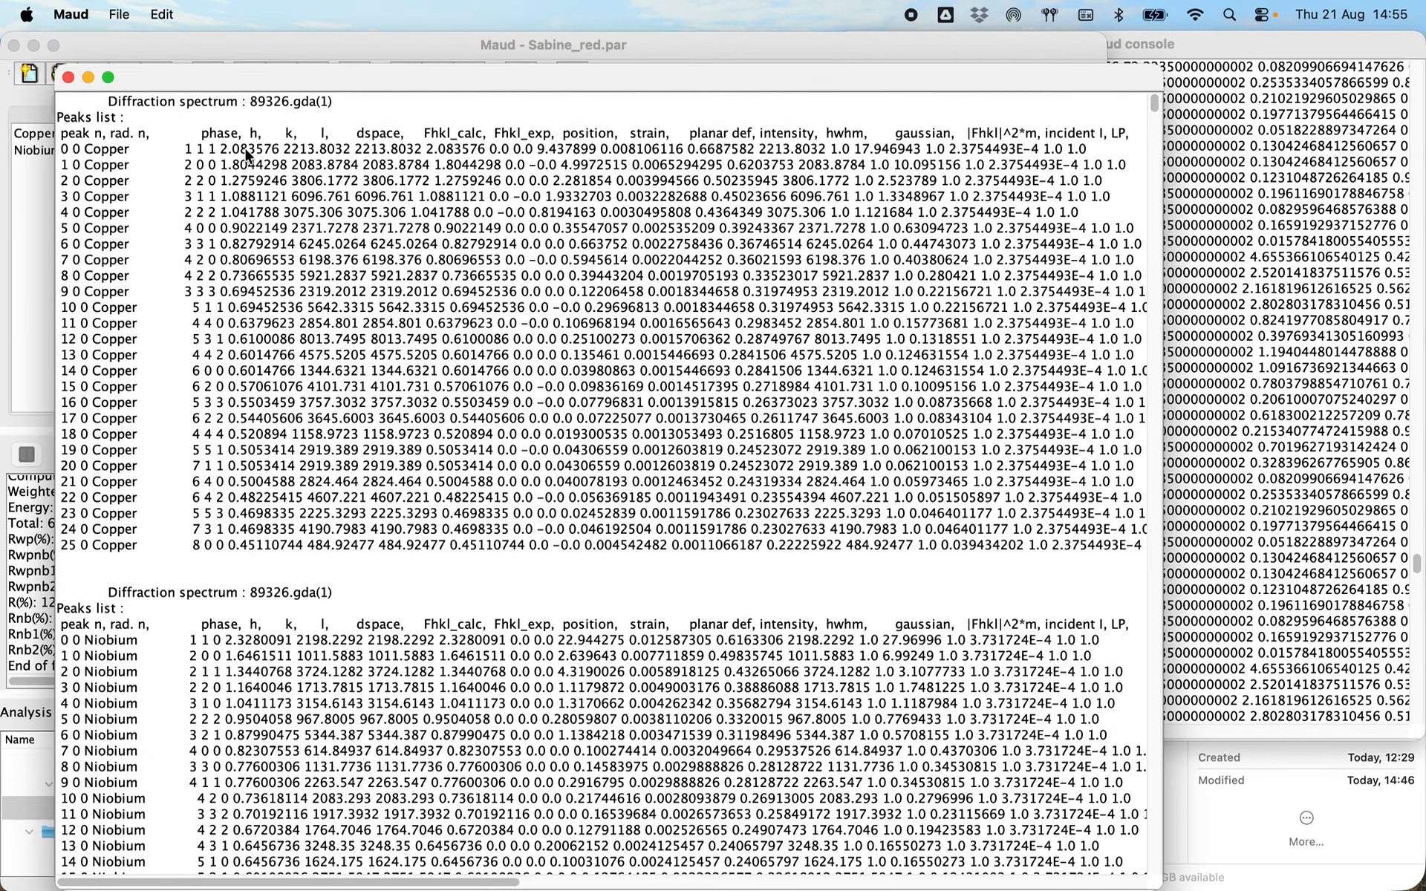